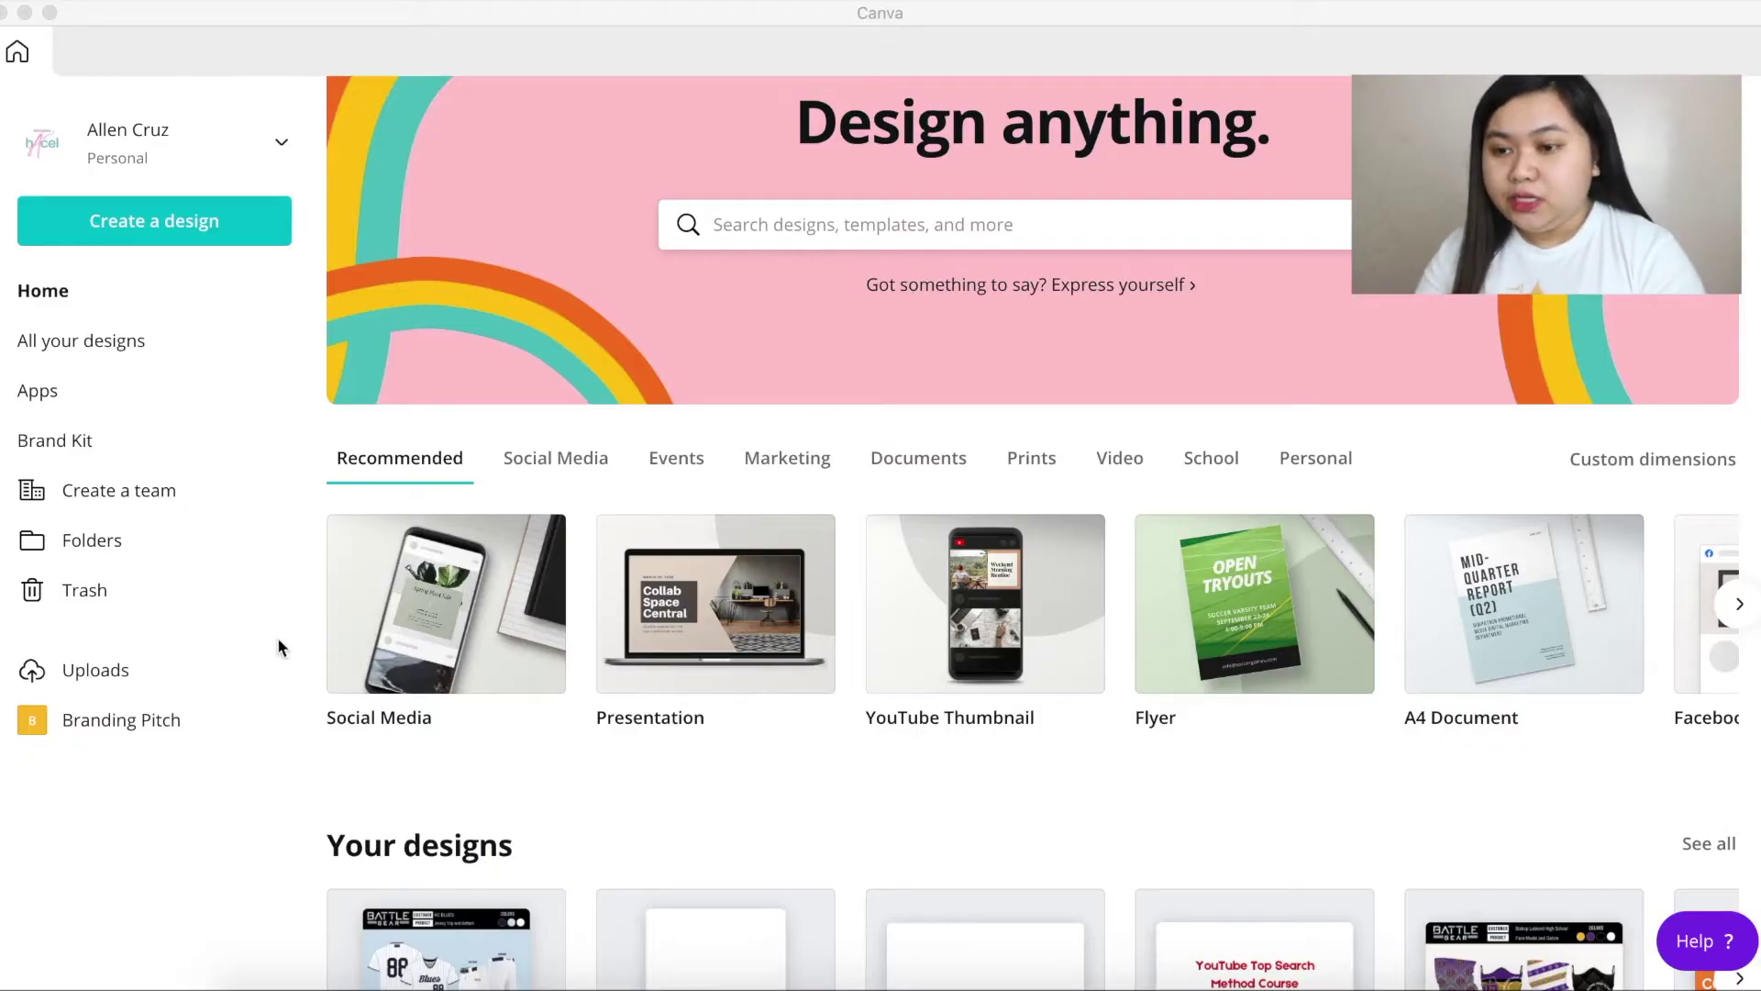
- Create a blank Social Media design and add a circle shape to the page
click(429, 615)
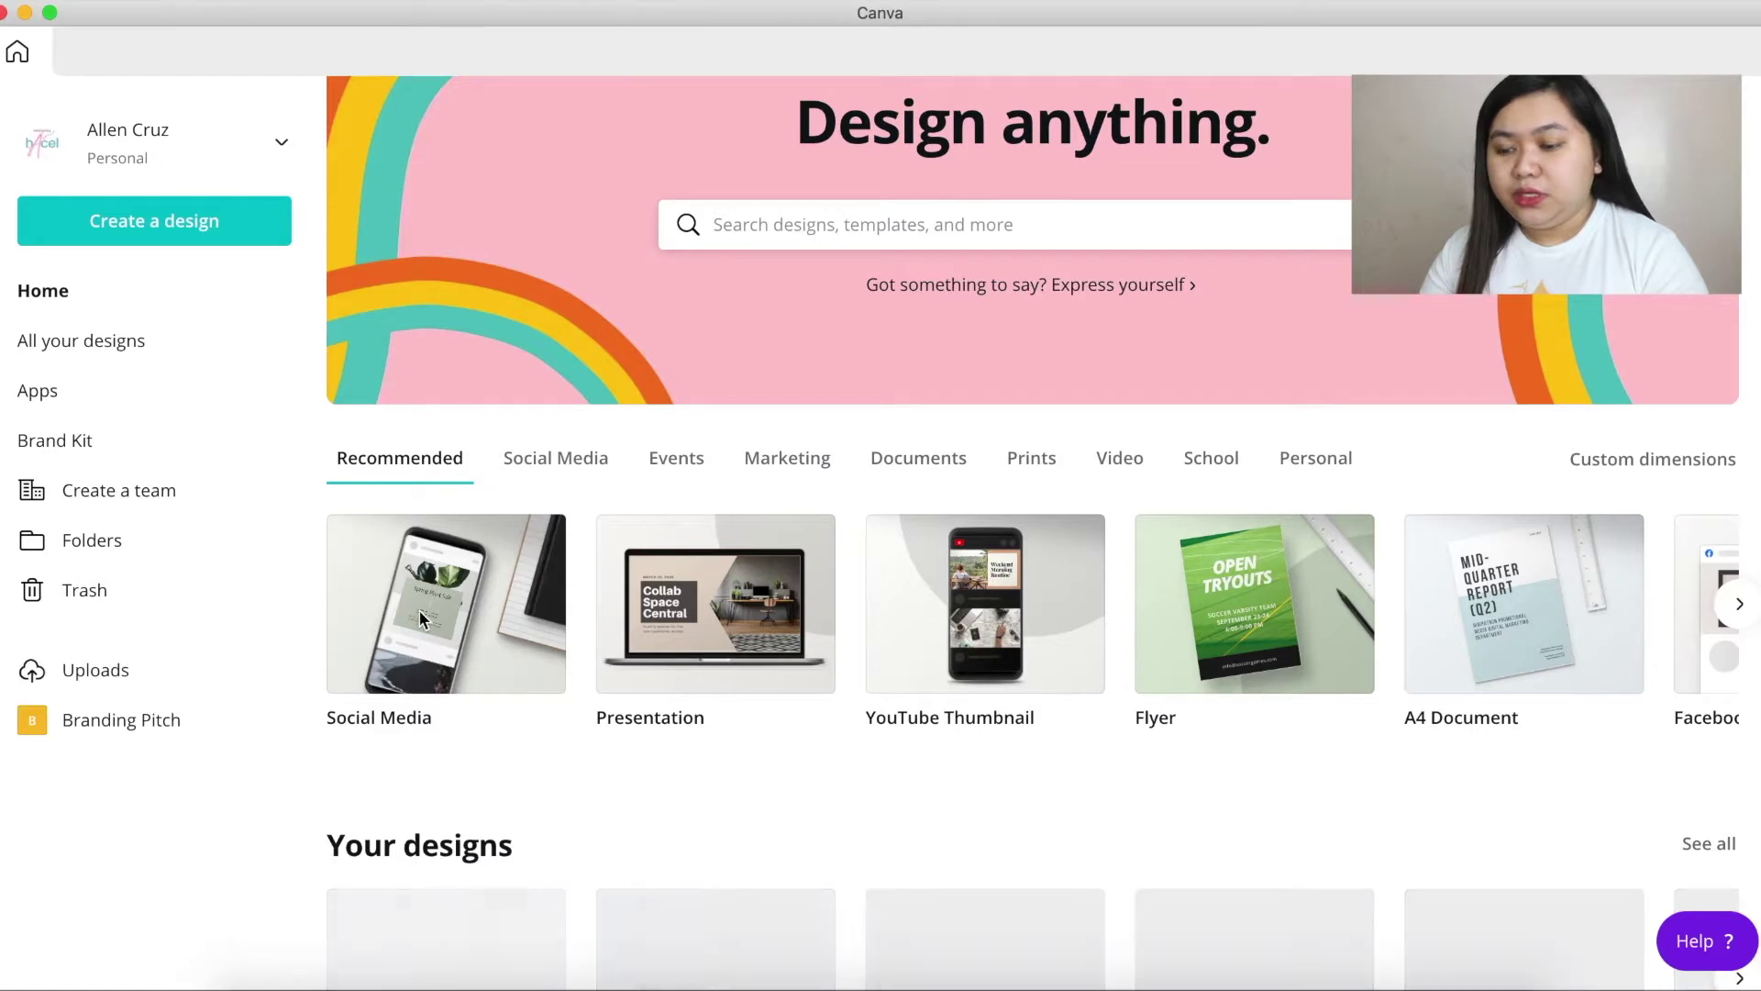
click(422, 619)
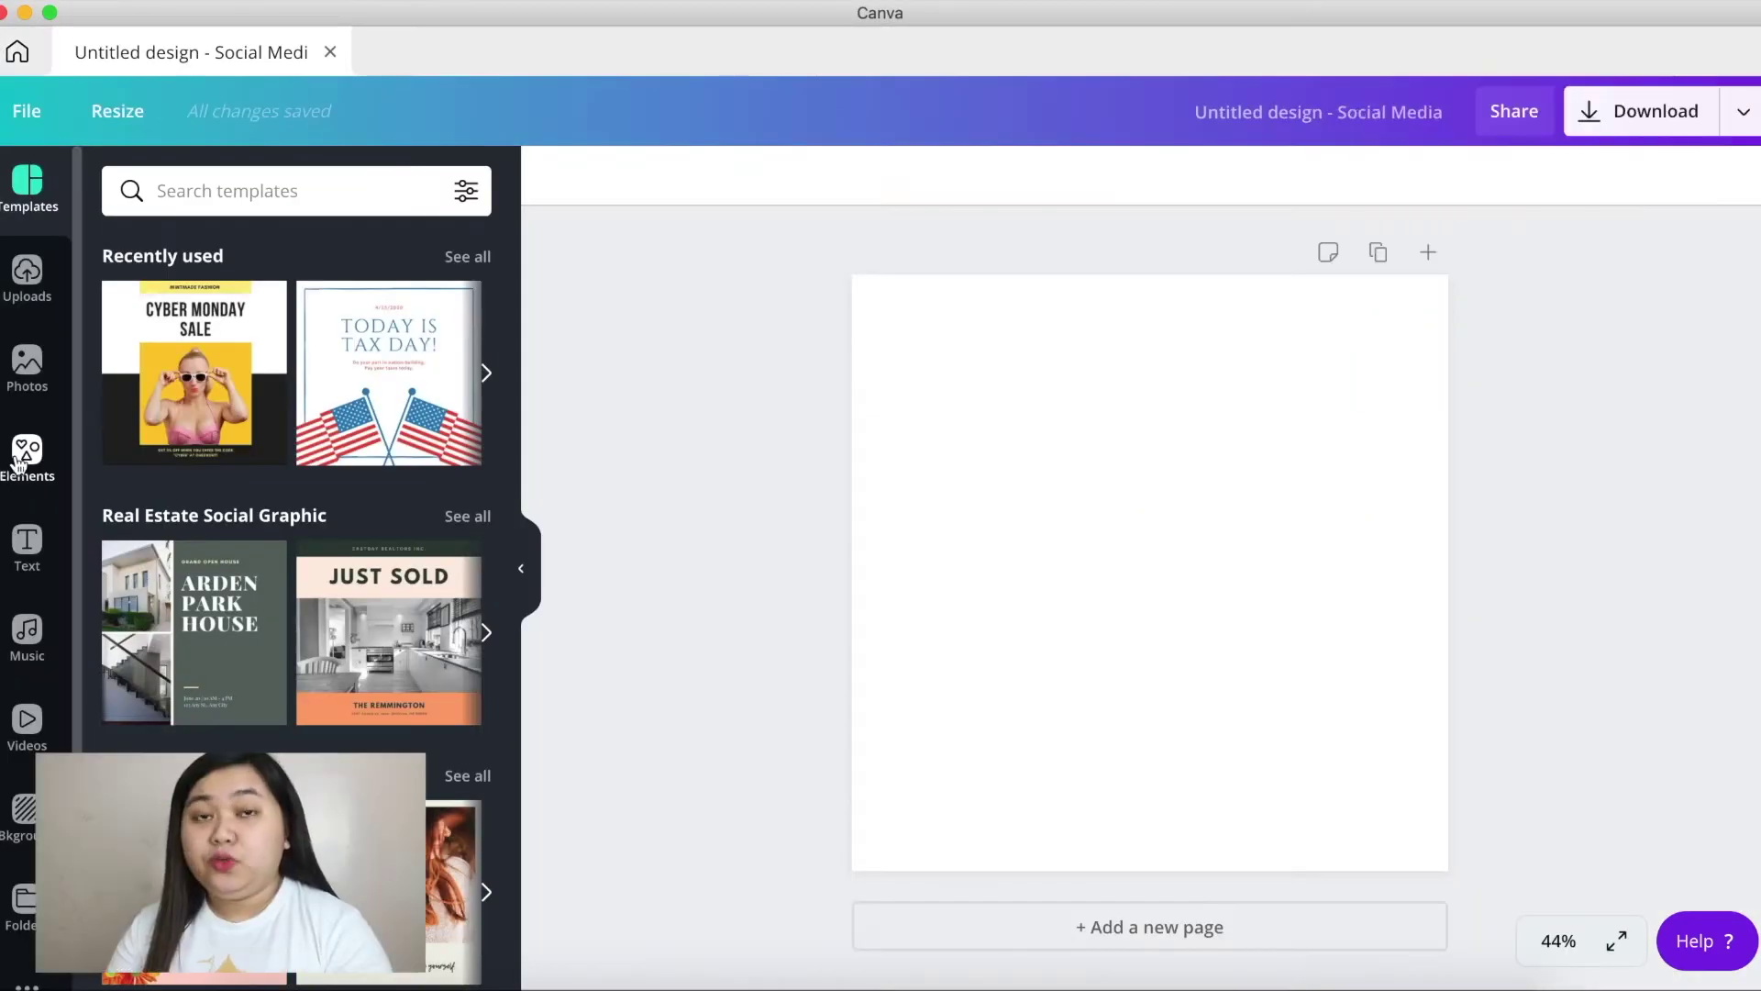
click(22, 454)
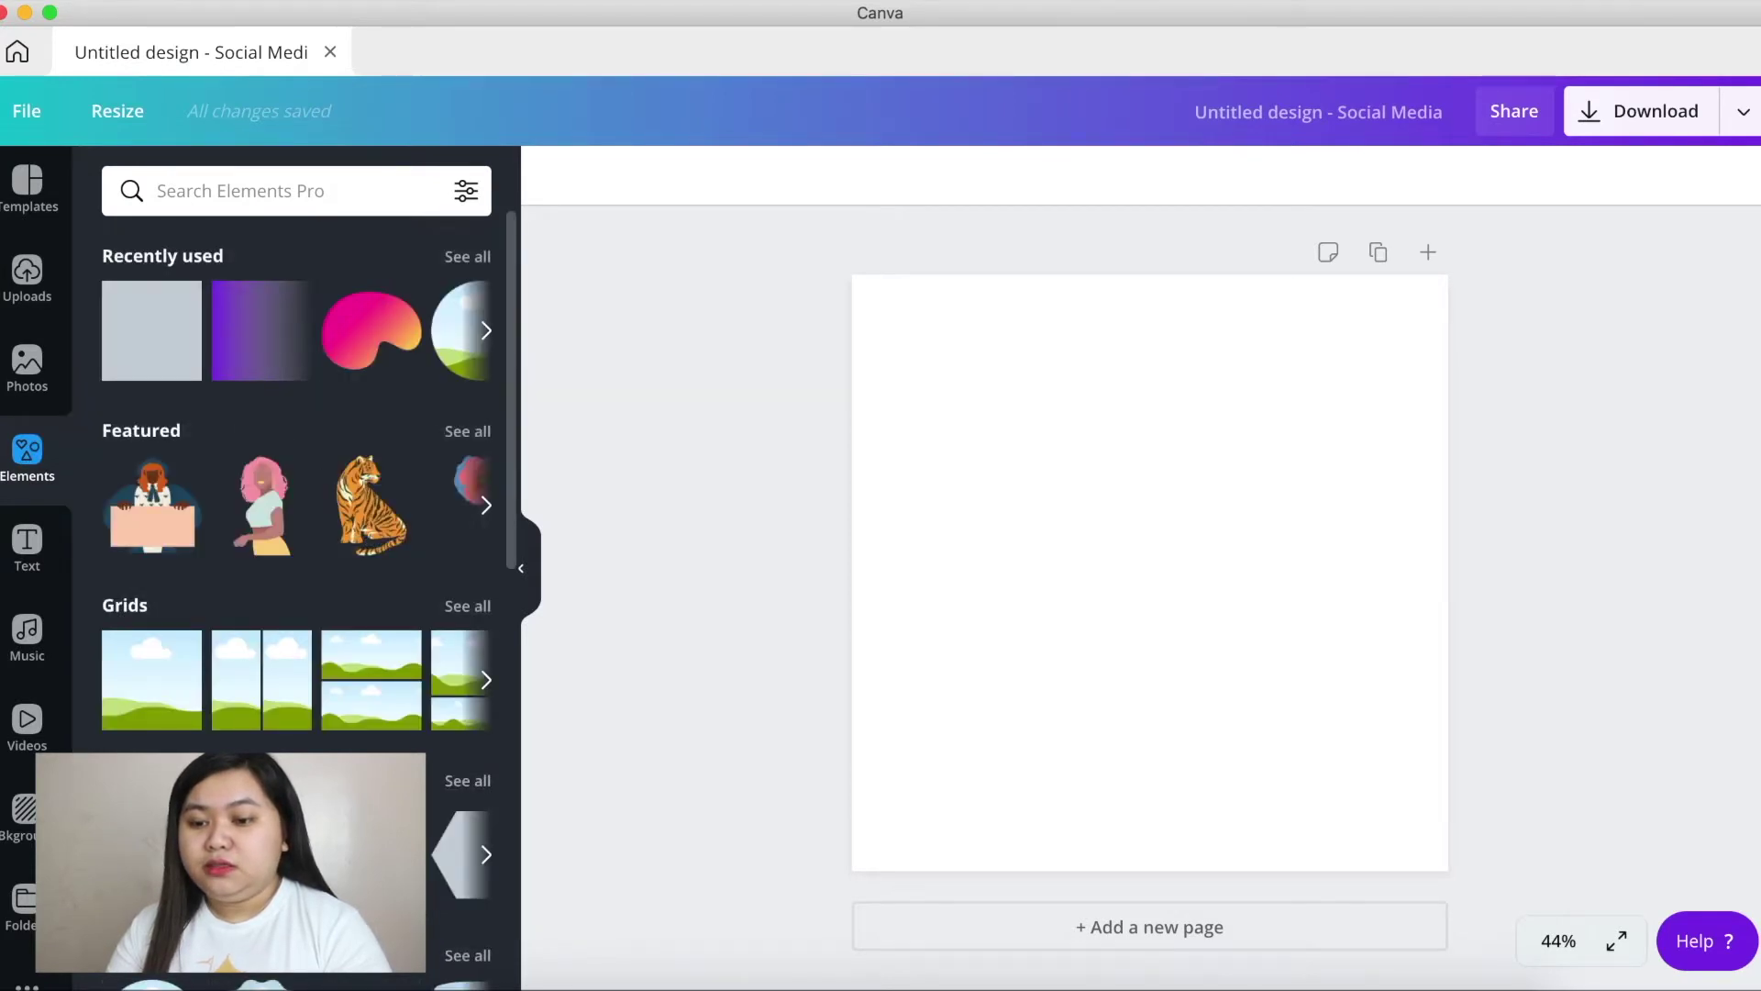
key(c)
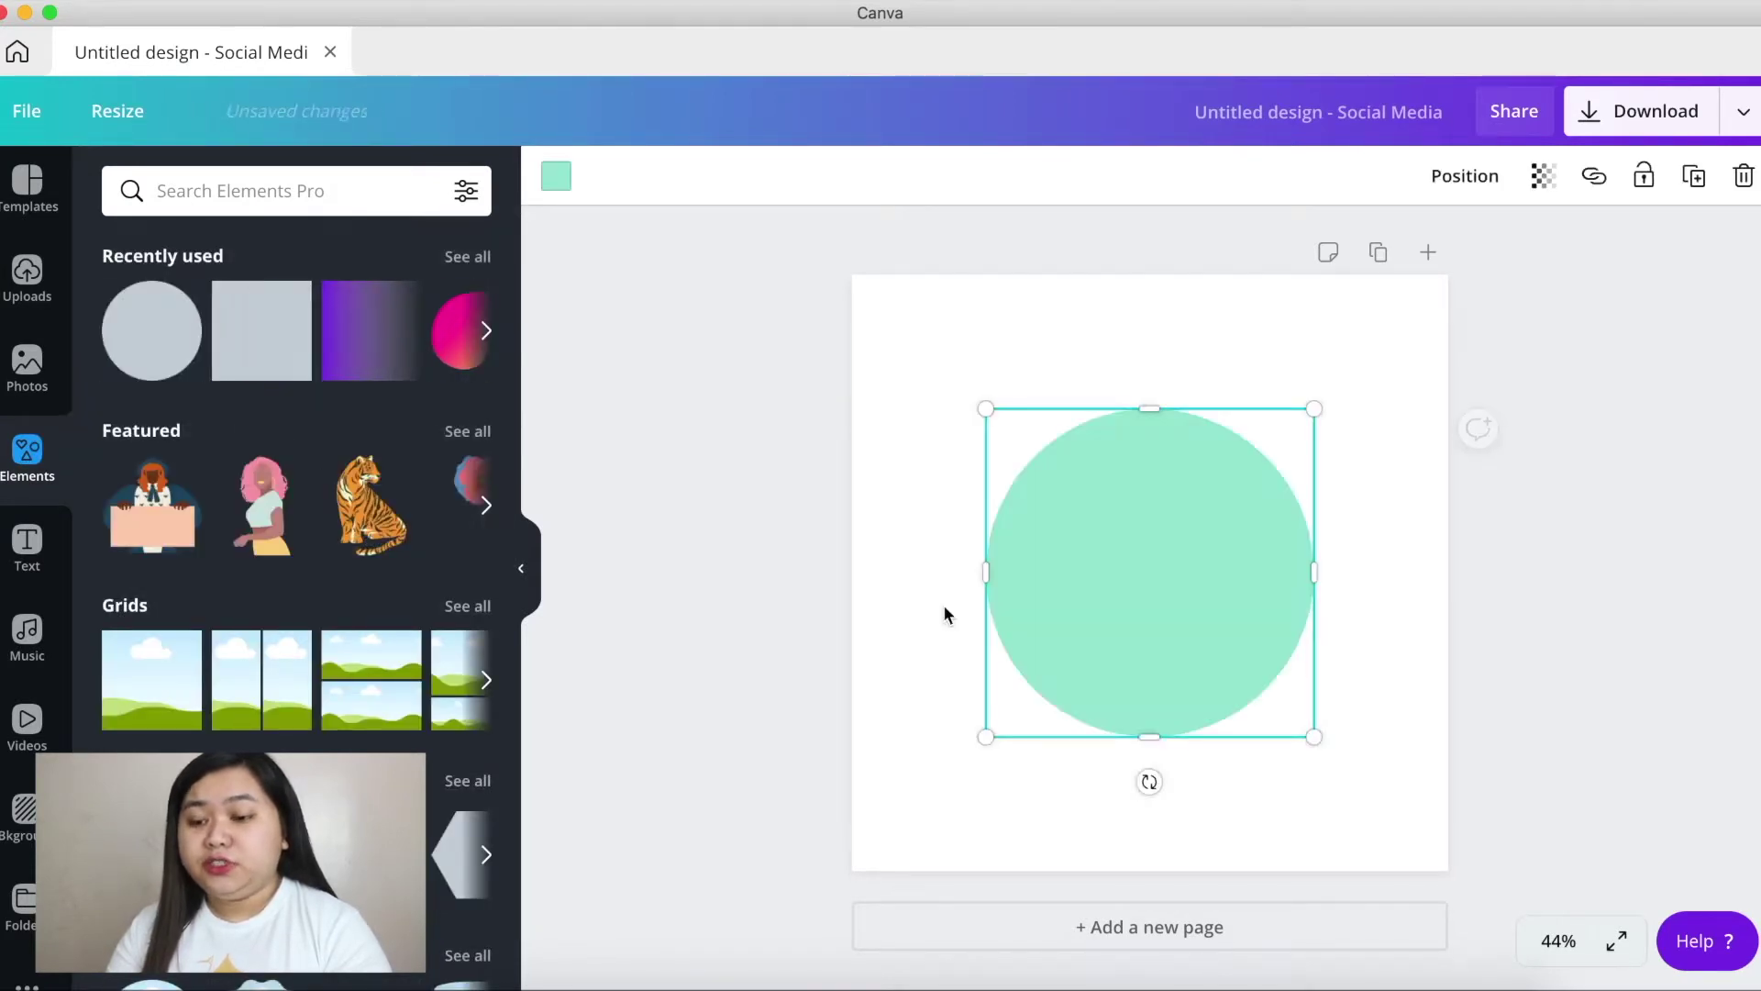
- Enlarge the circle centred on the page and recolour it with the turquoise from the 3 Seconds Digital palette
drag(1317, 408, 1412, 269)
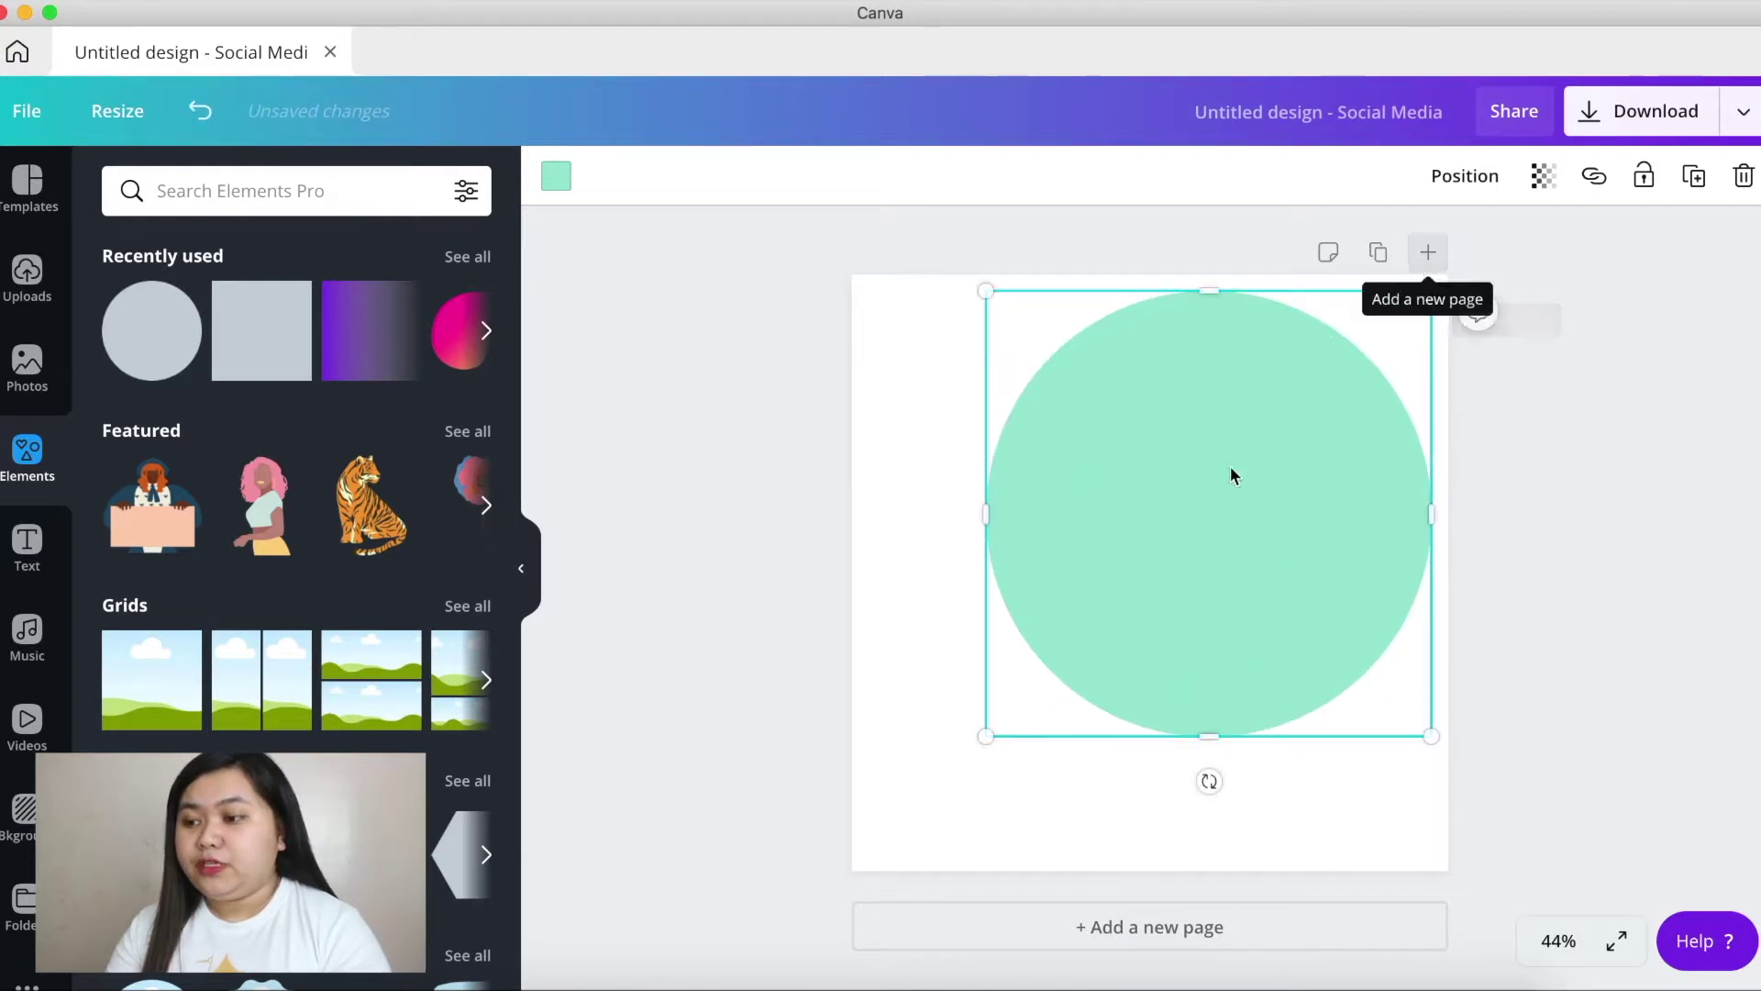
drag(1230, 471, 1158, 566)
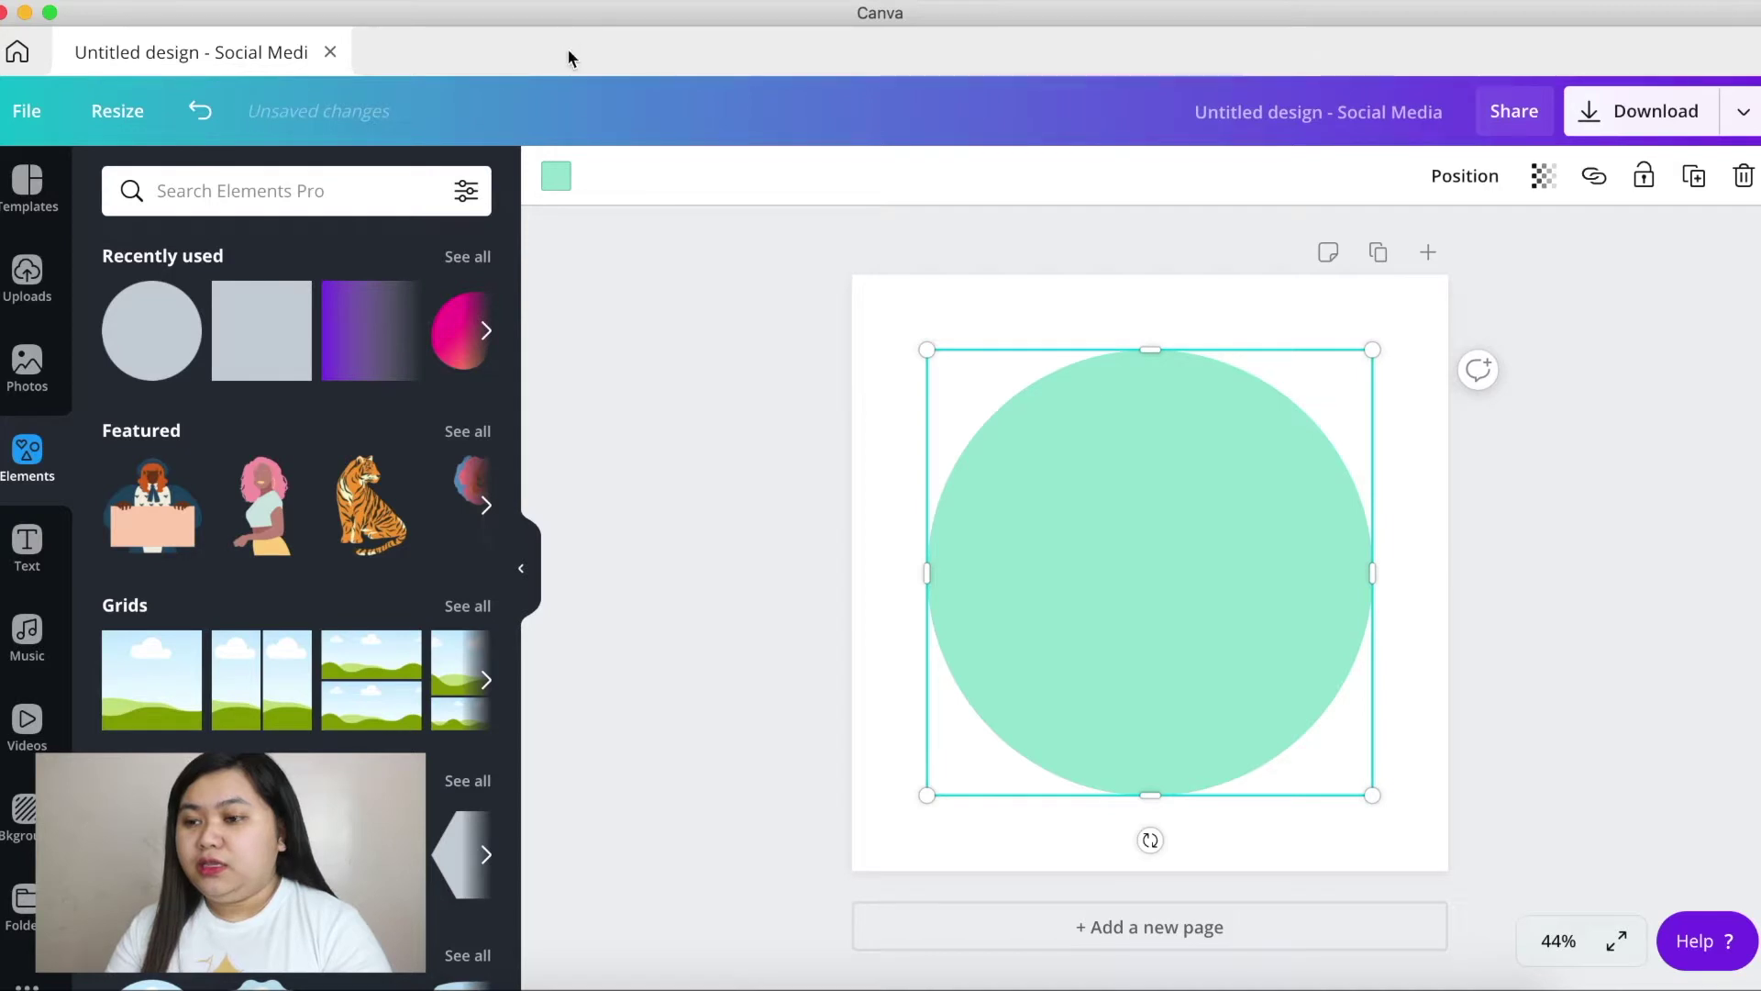
click(557, 178)
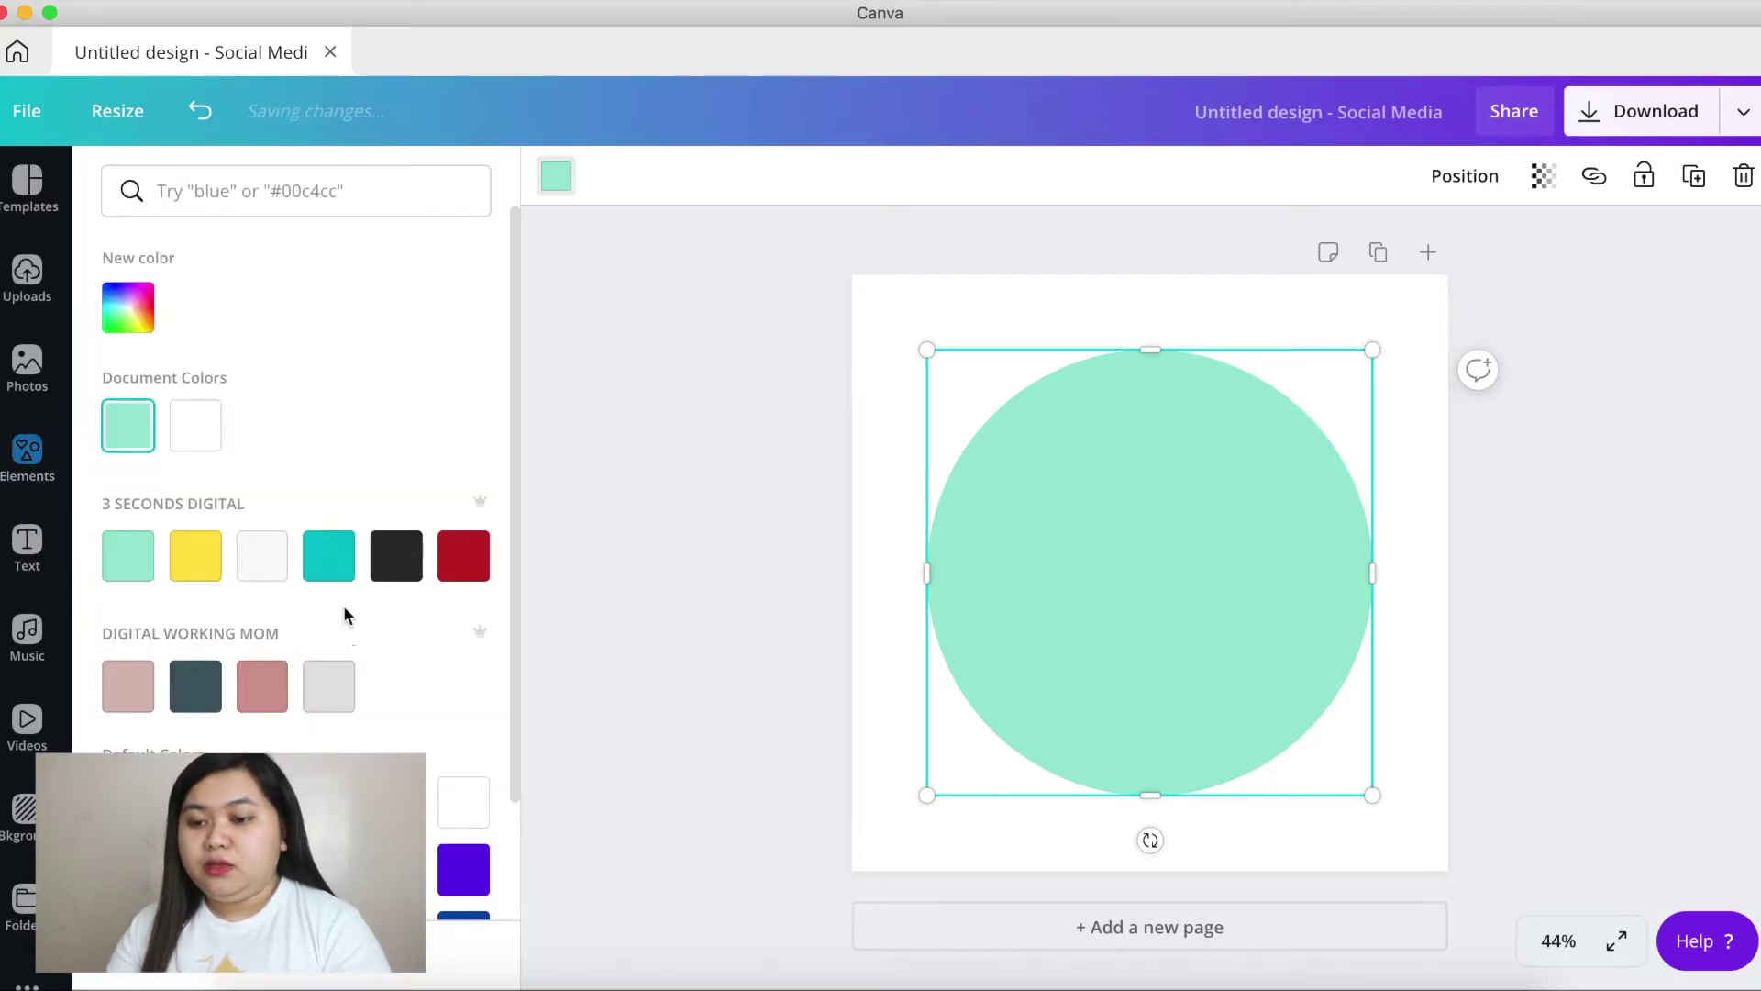
click(342, 559)
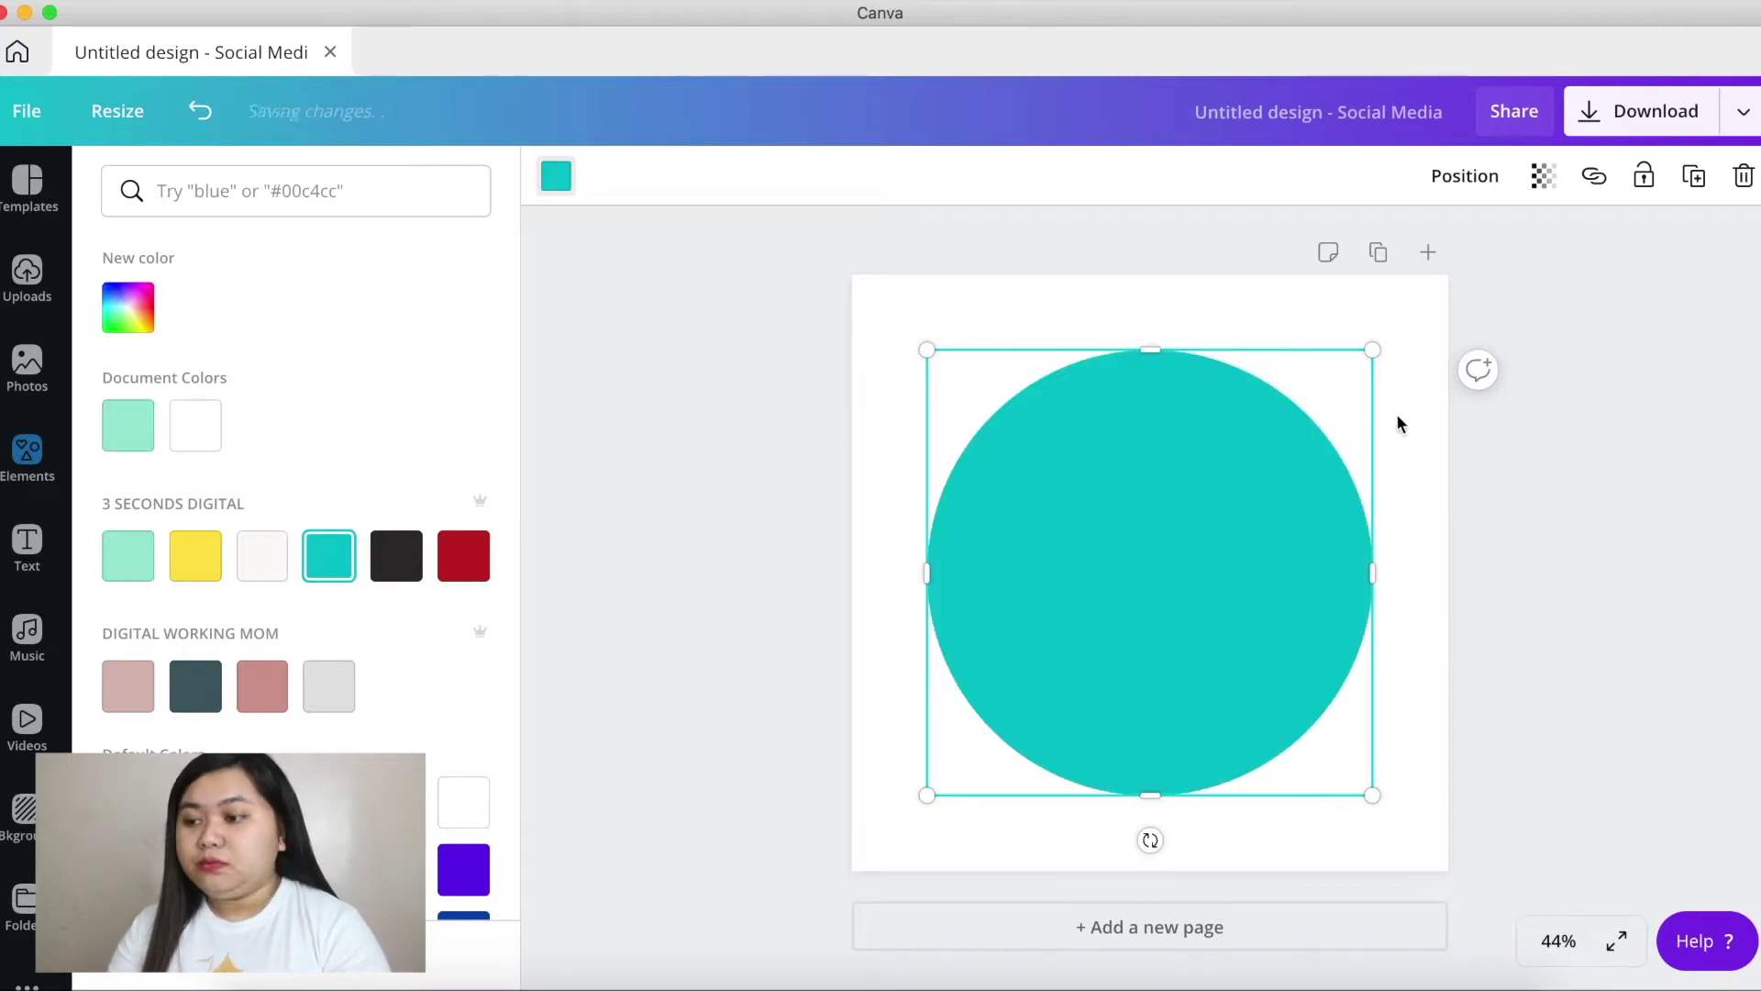
- Duplicate the turquoise circle, colour the copy mint green #9ae6d3 and align it exactly over the original
click(1712, 178)
mouse_move(1133, 551)
mouse_down()
mouse_move(1129, 578)
mouse_move(1106, 555)
mouse_up()
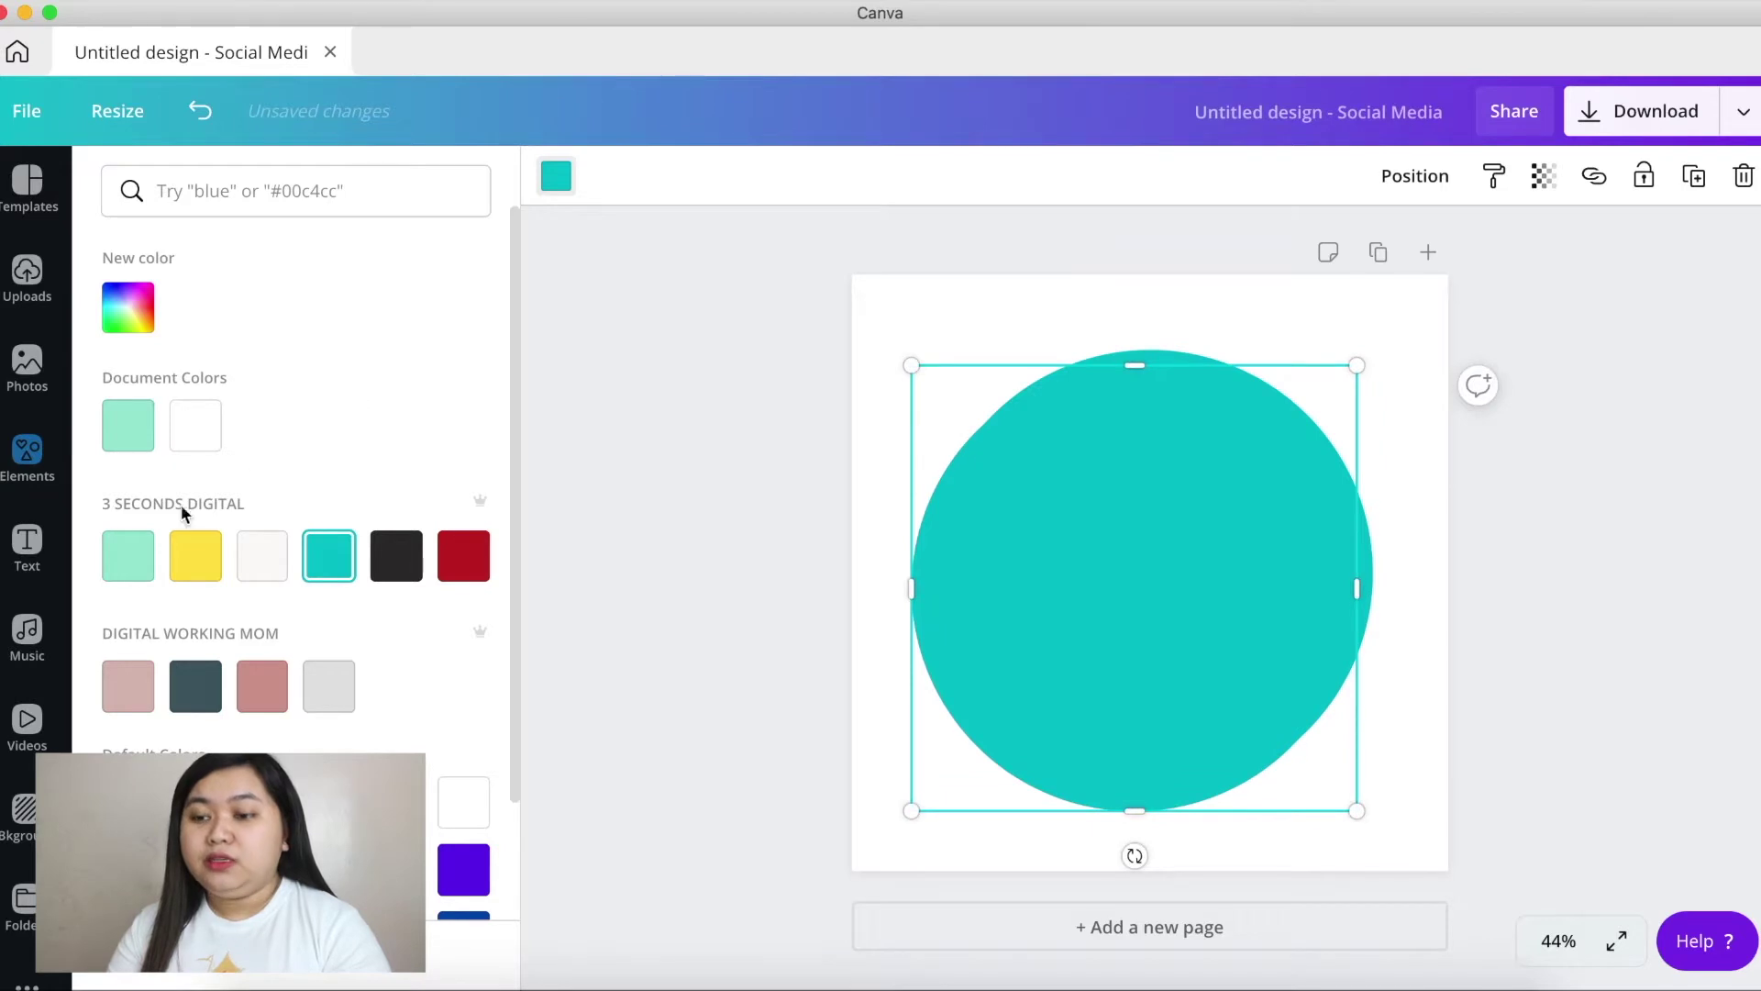
click(120, 569)
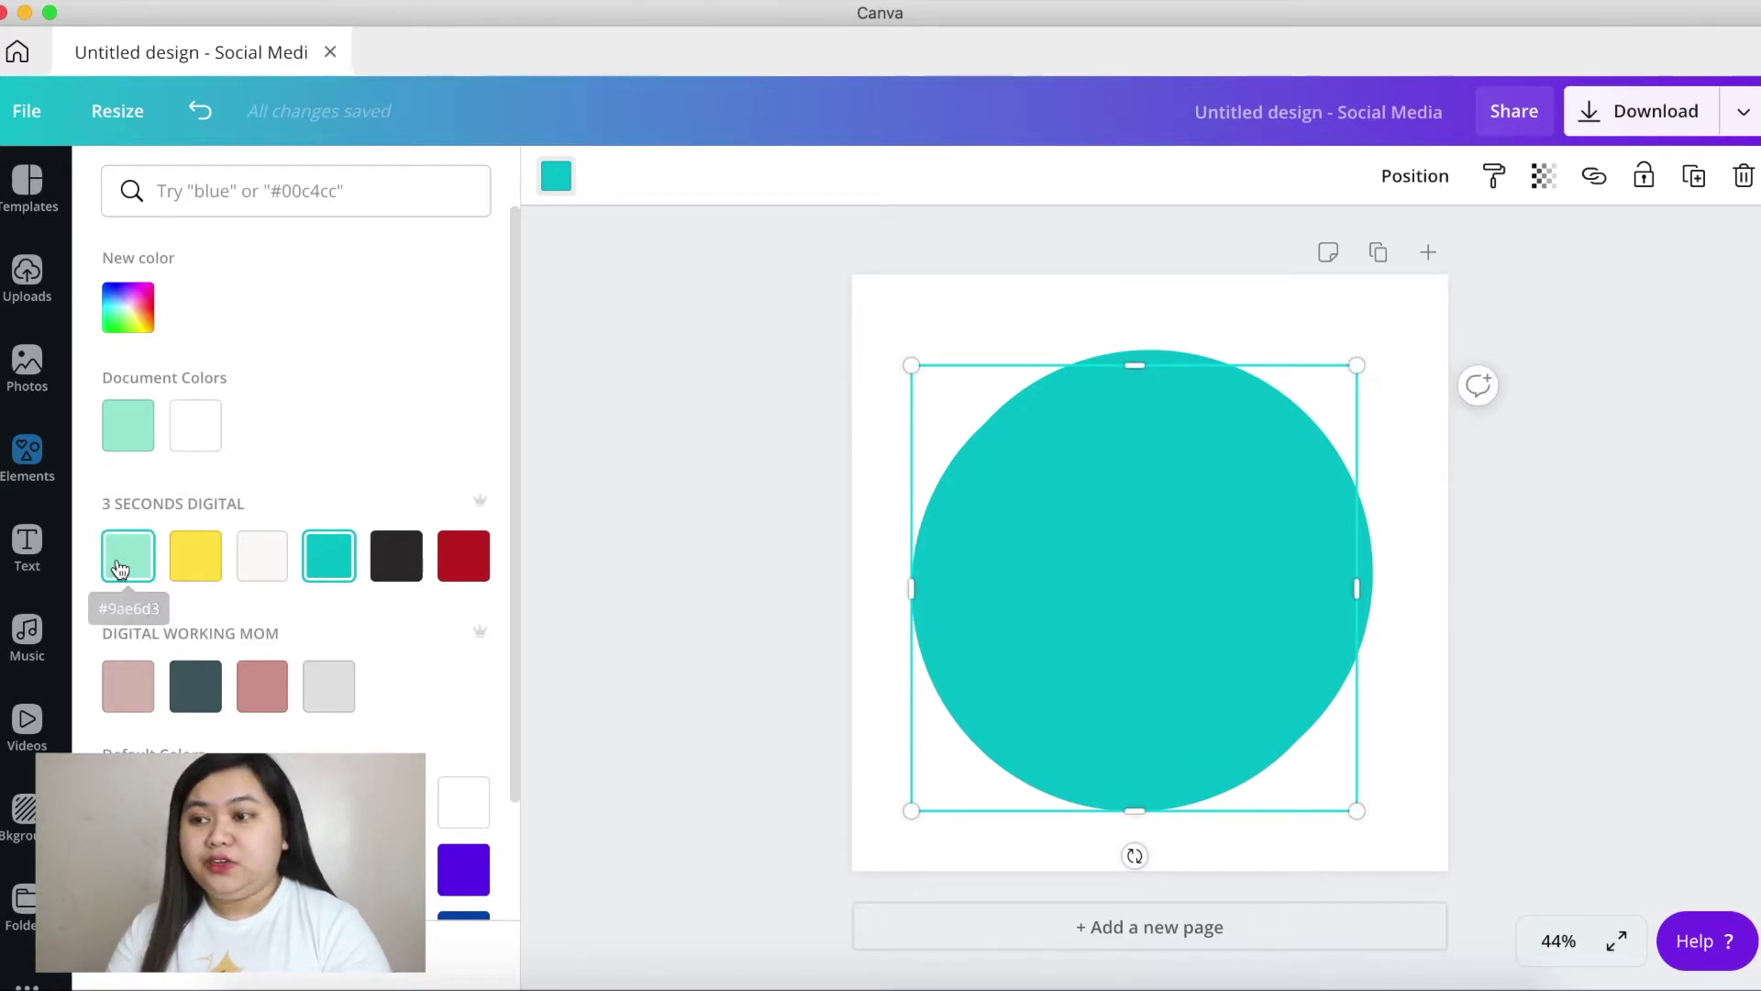
drag(1060, 550, 1073, 535)
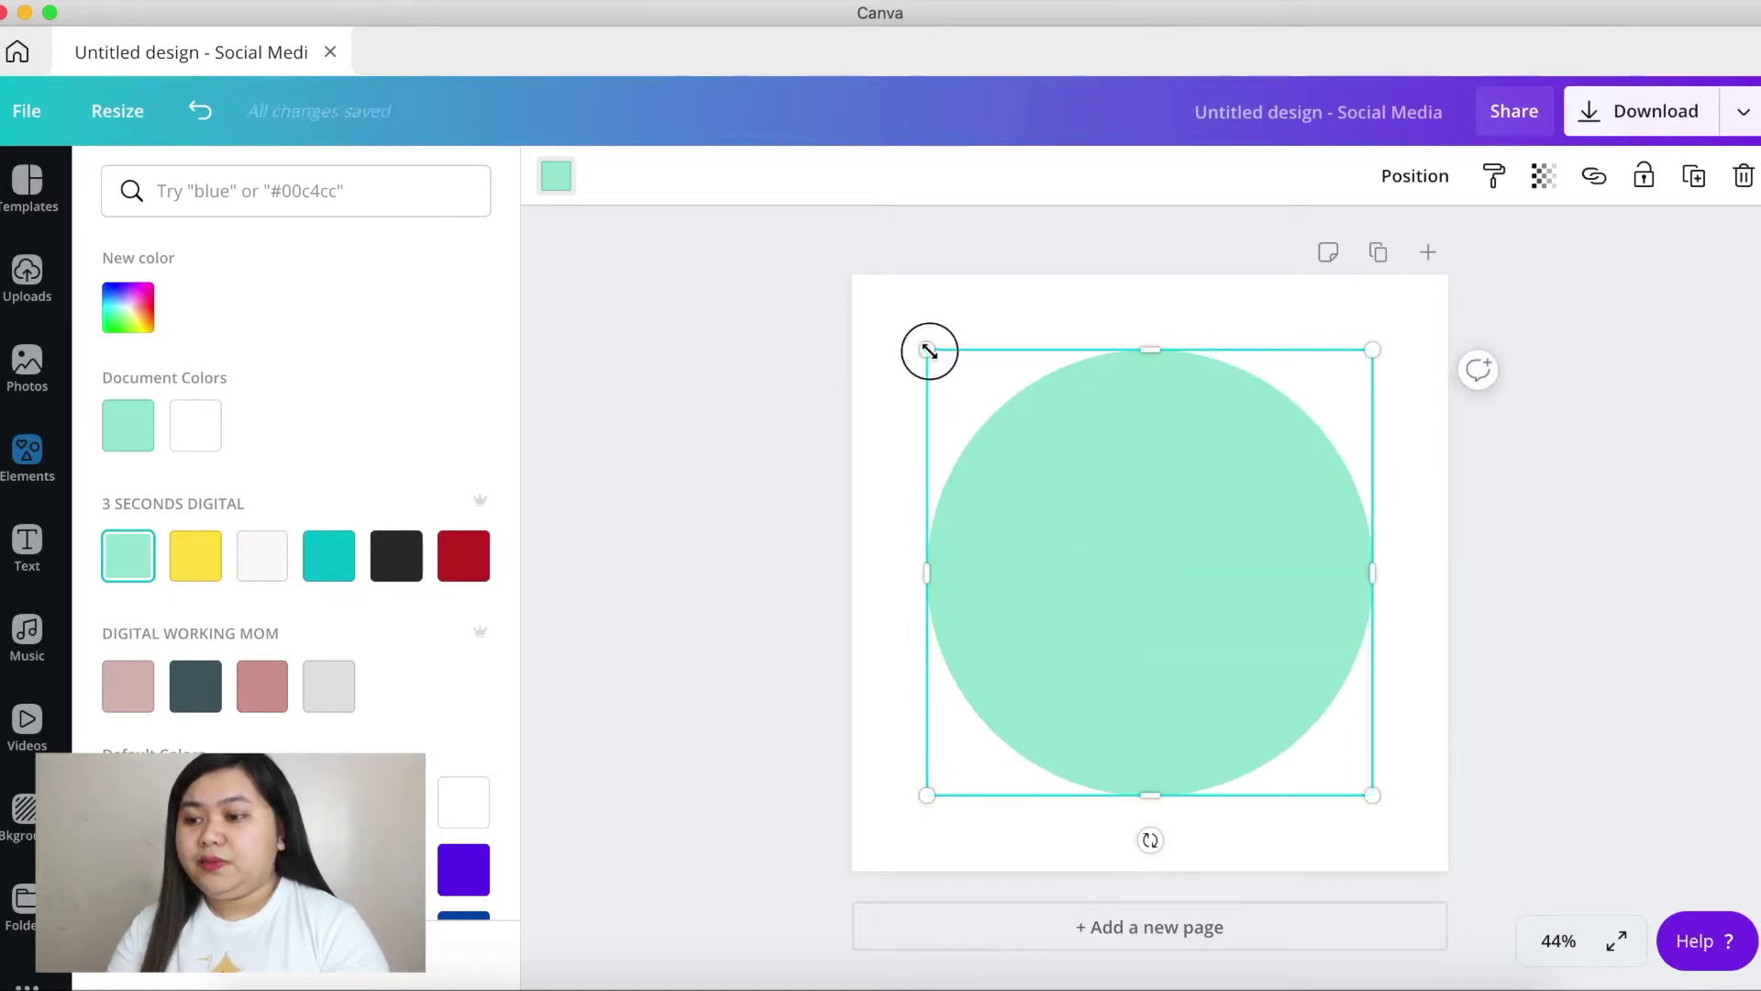
- Shrink the mint circle and keep it centred inside the turquoise one so a wide ring surrounds it
drag(929, 350, 977, 400)
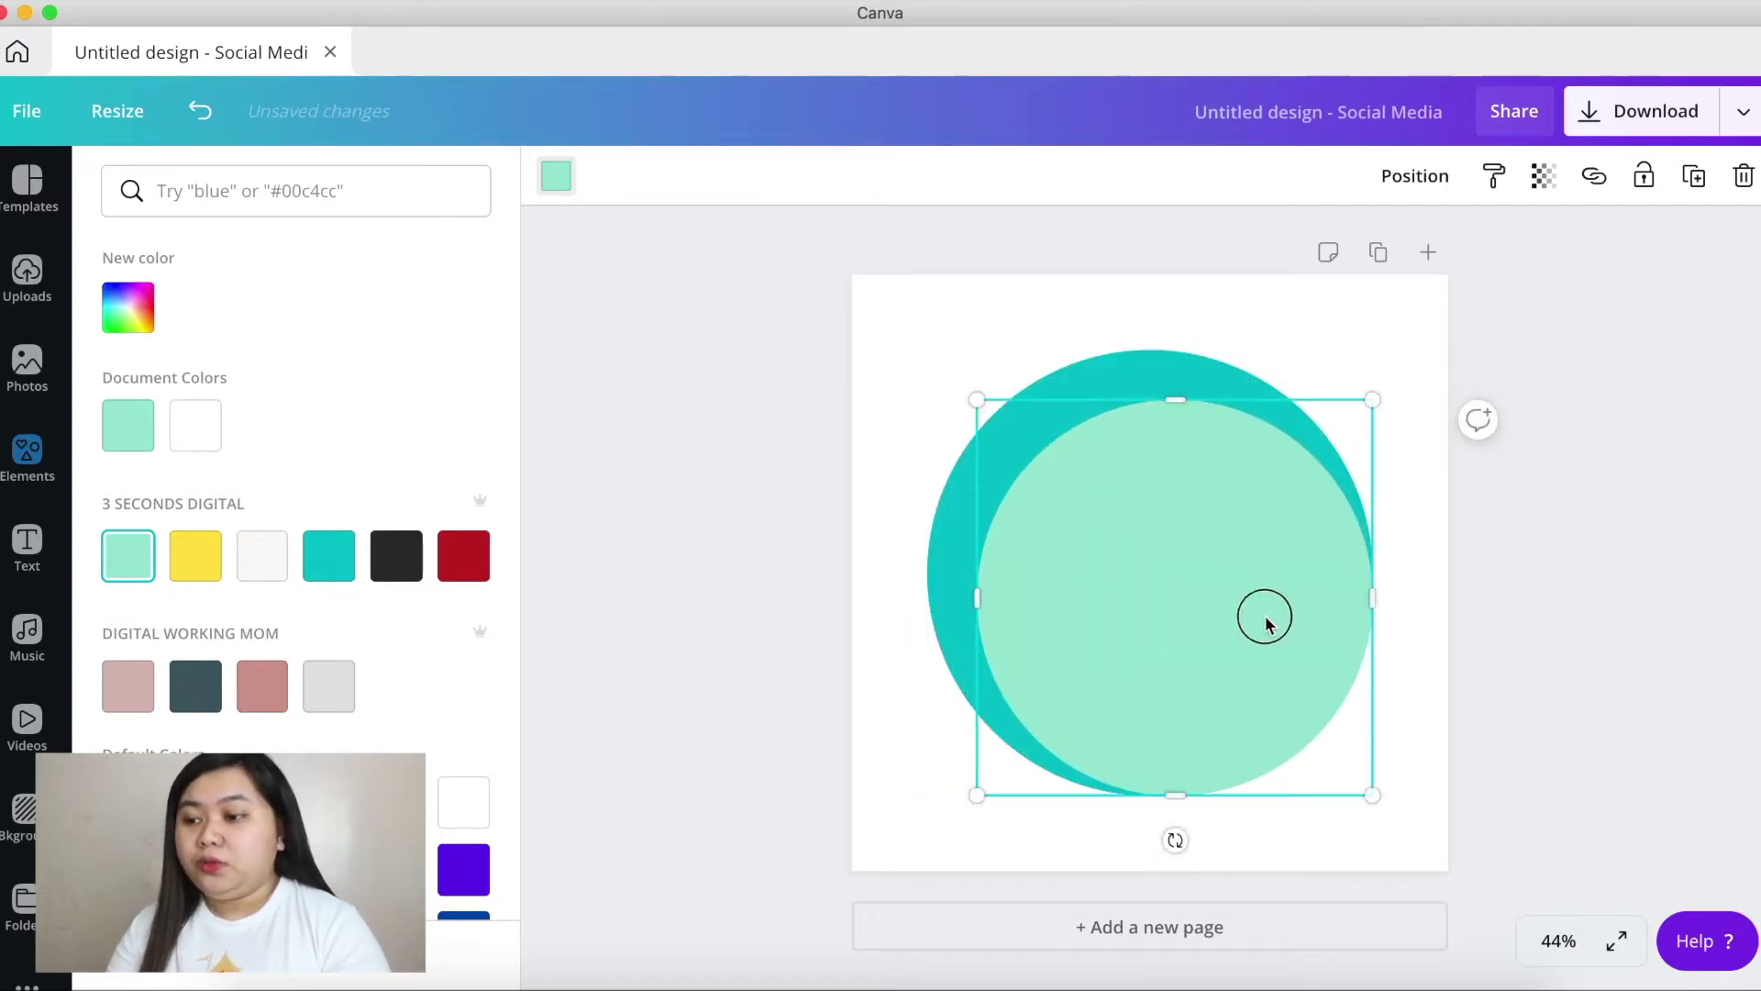
drag(1266, 624, 1246, 589)
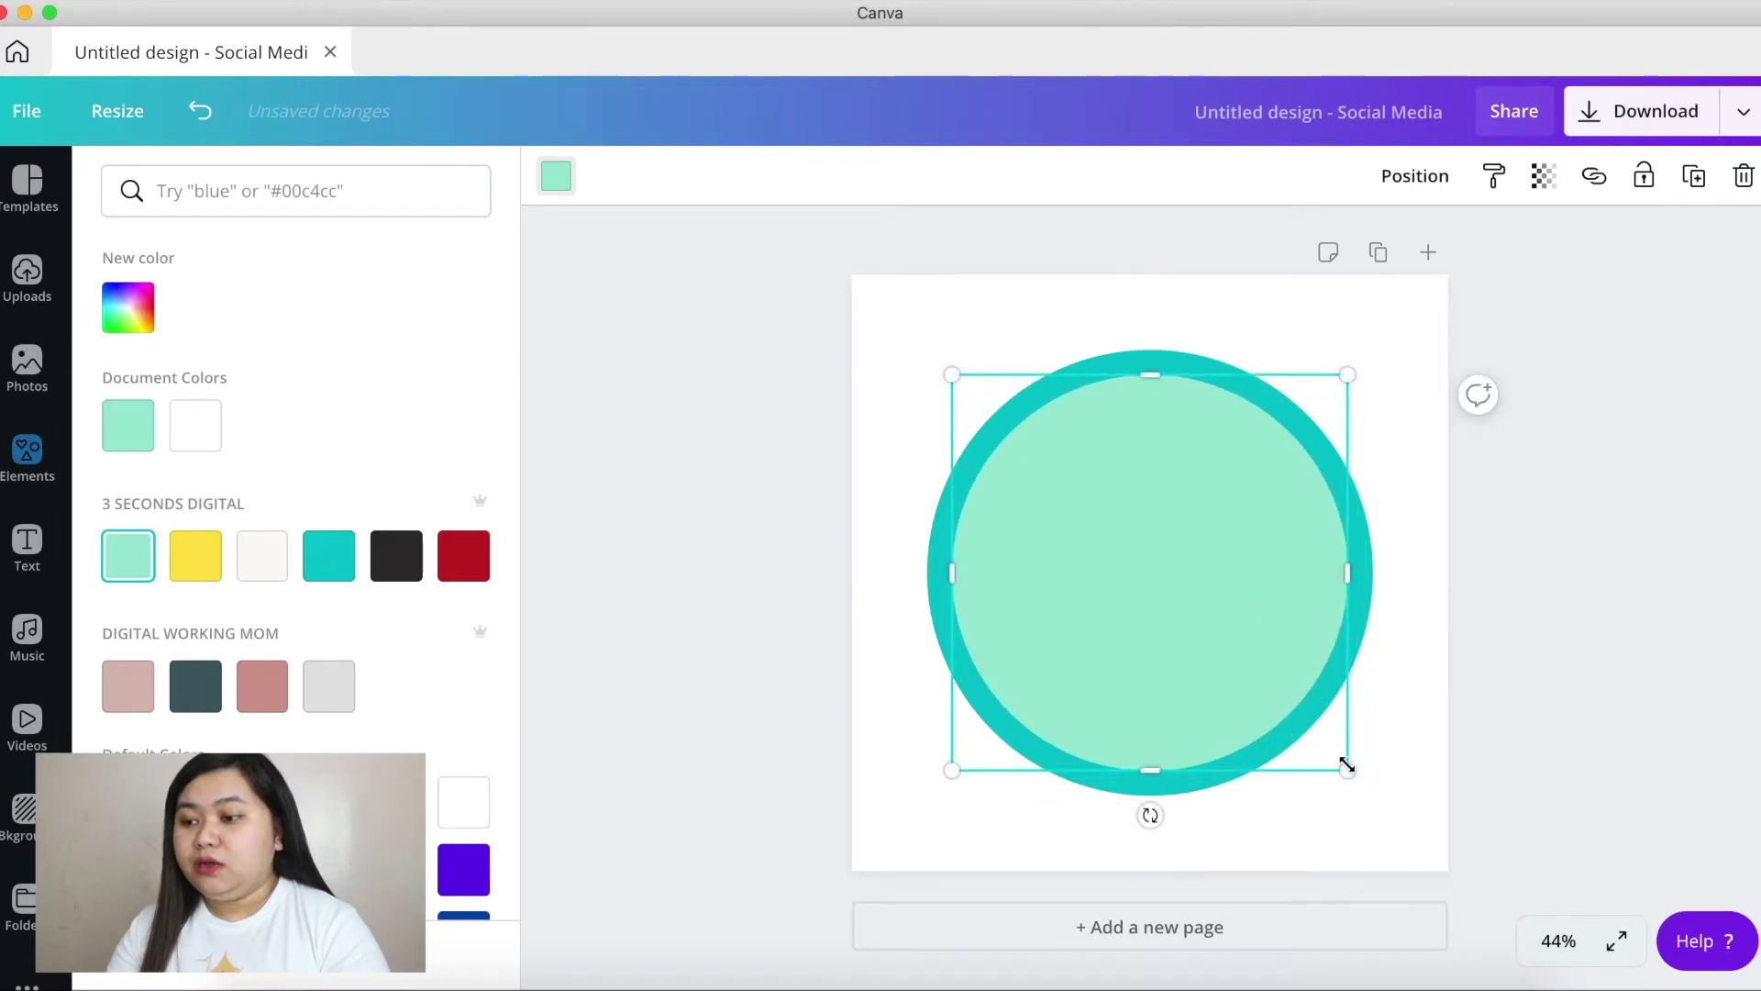
drag(1347, 764, 1317, 740)
drag(1104, 432, 1119, 452)
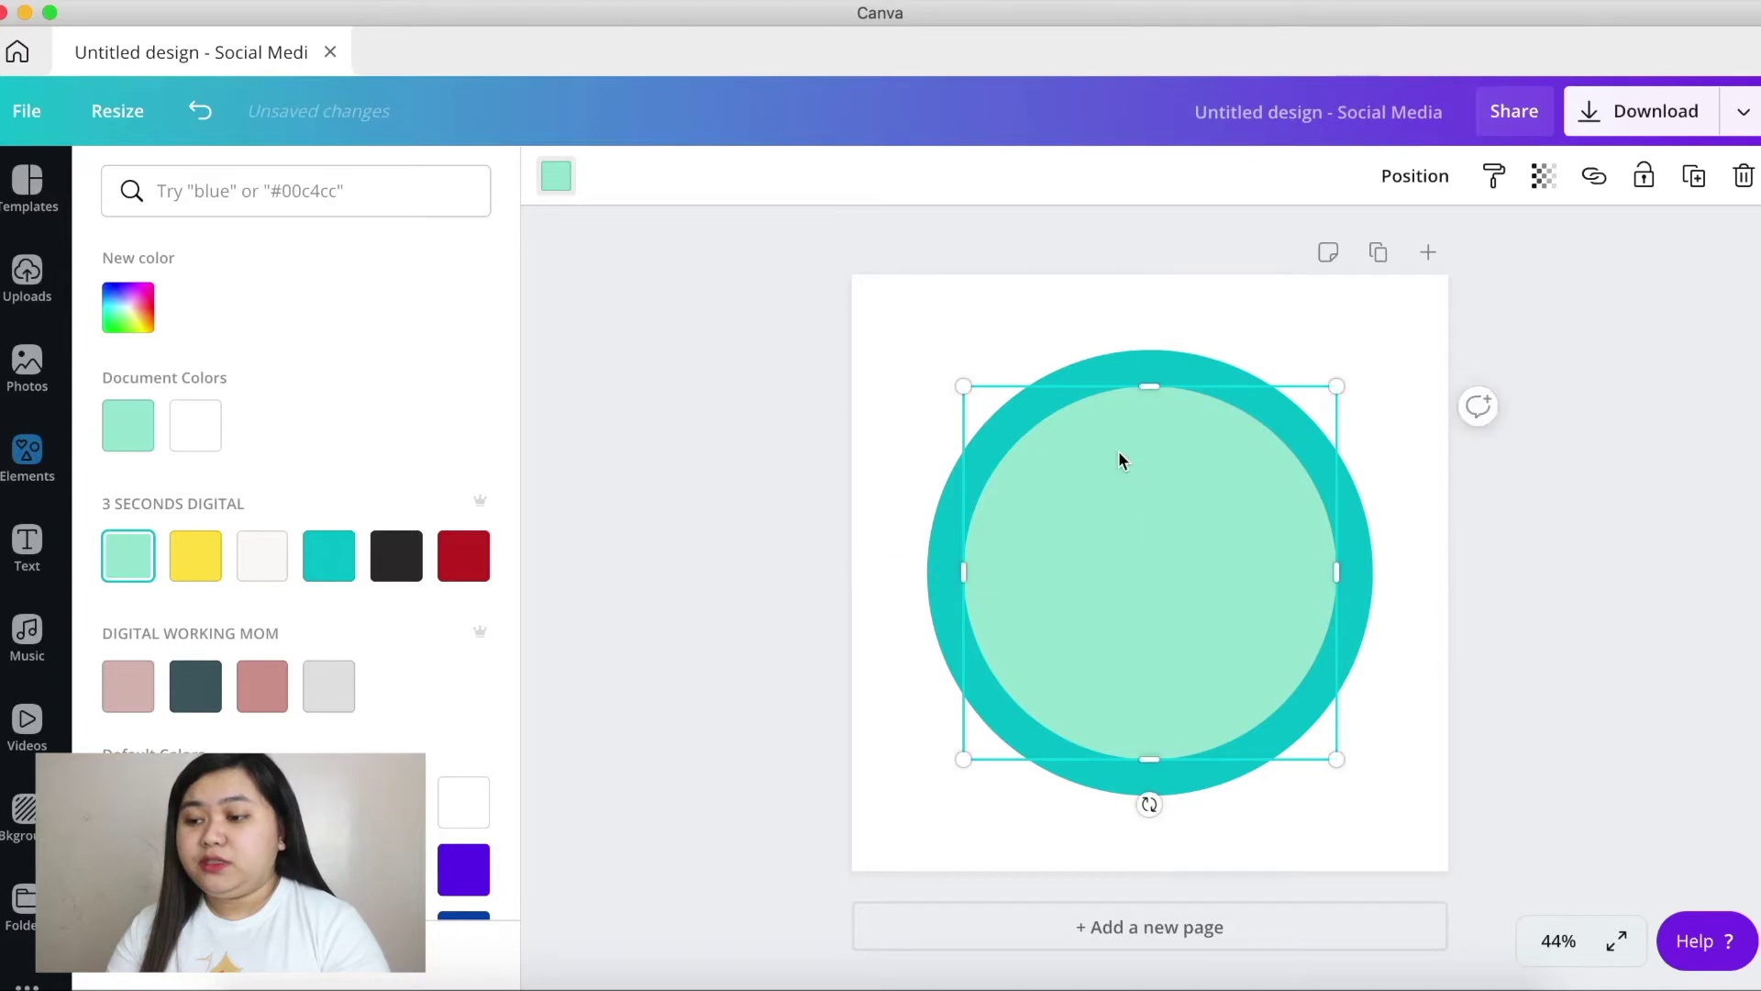
drag(1338, 390, 1329, 397)
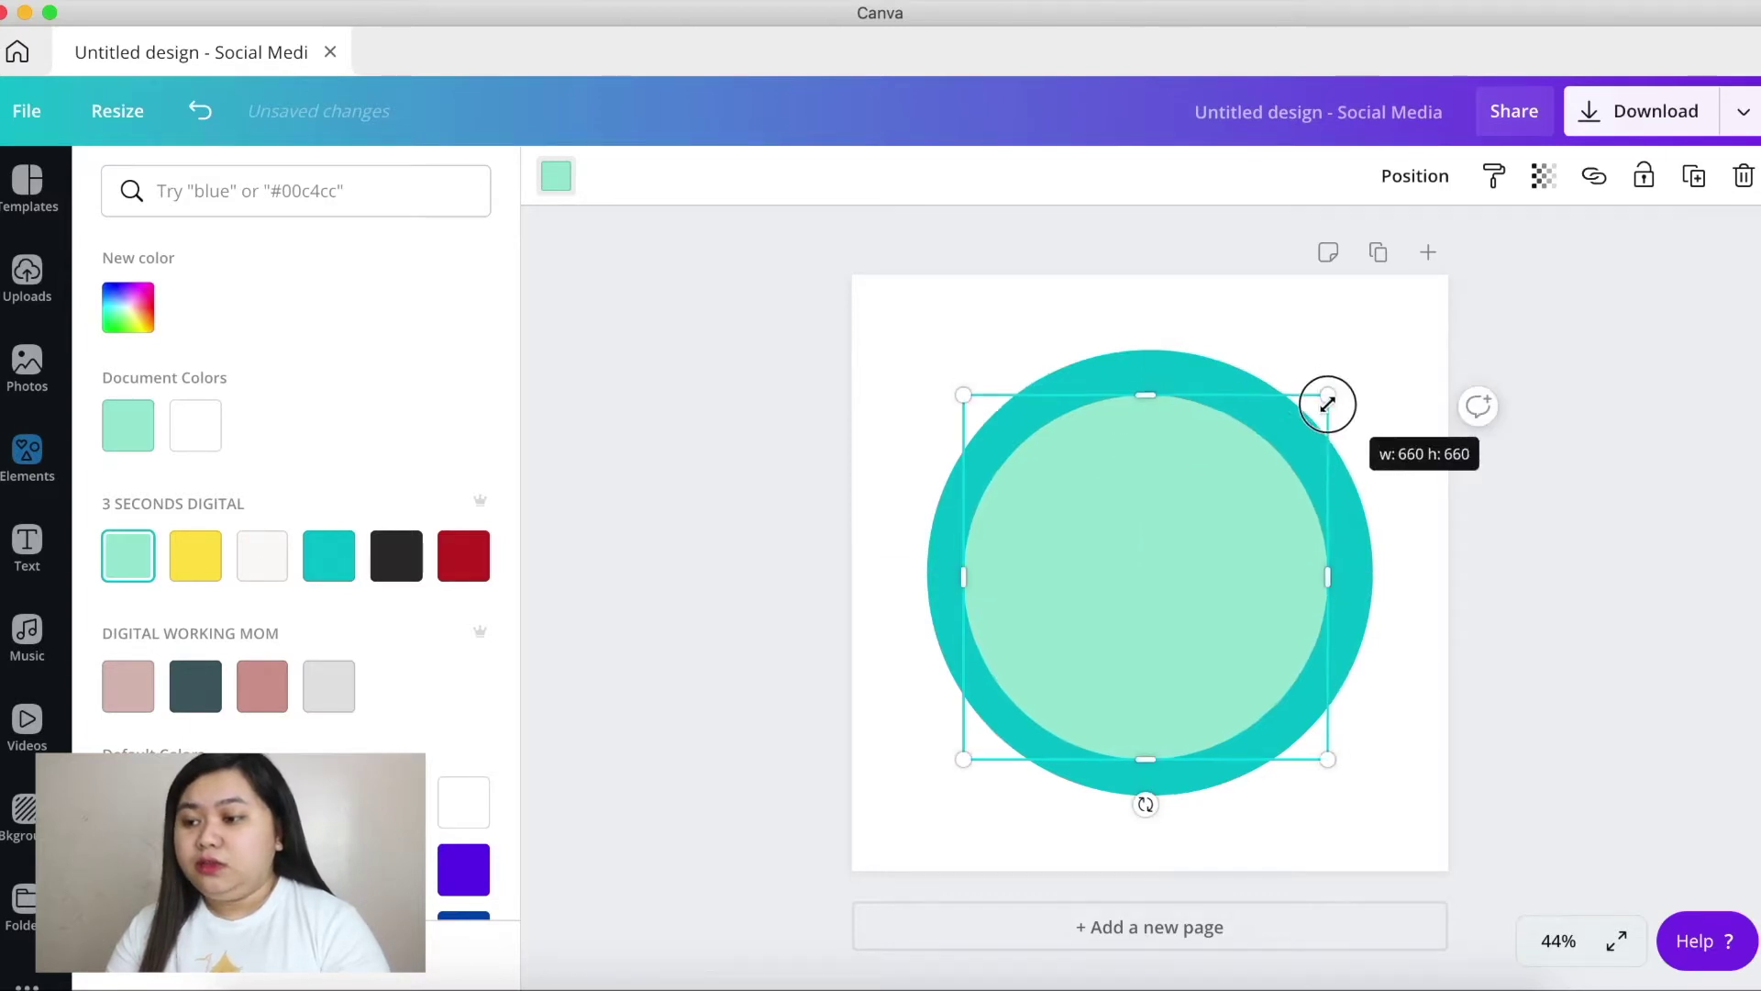
drag(1141, 563, 1153, 559)
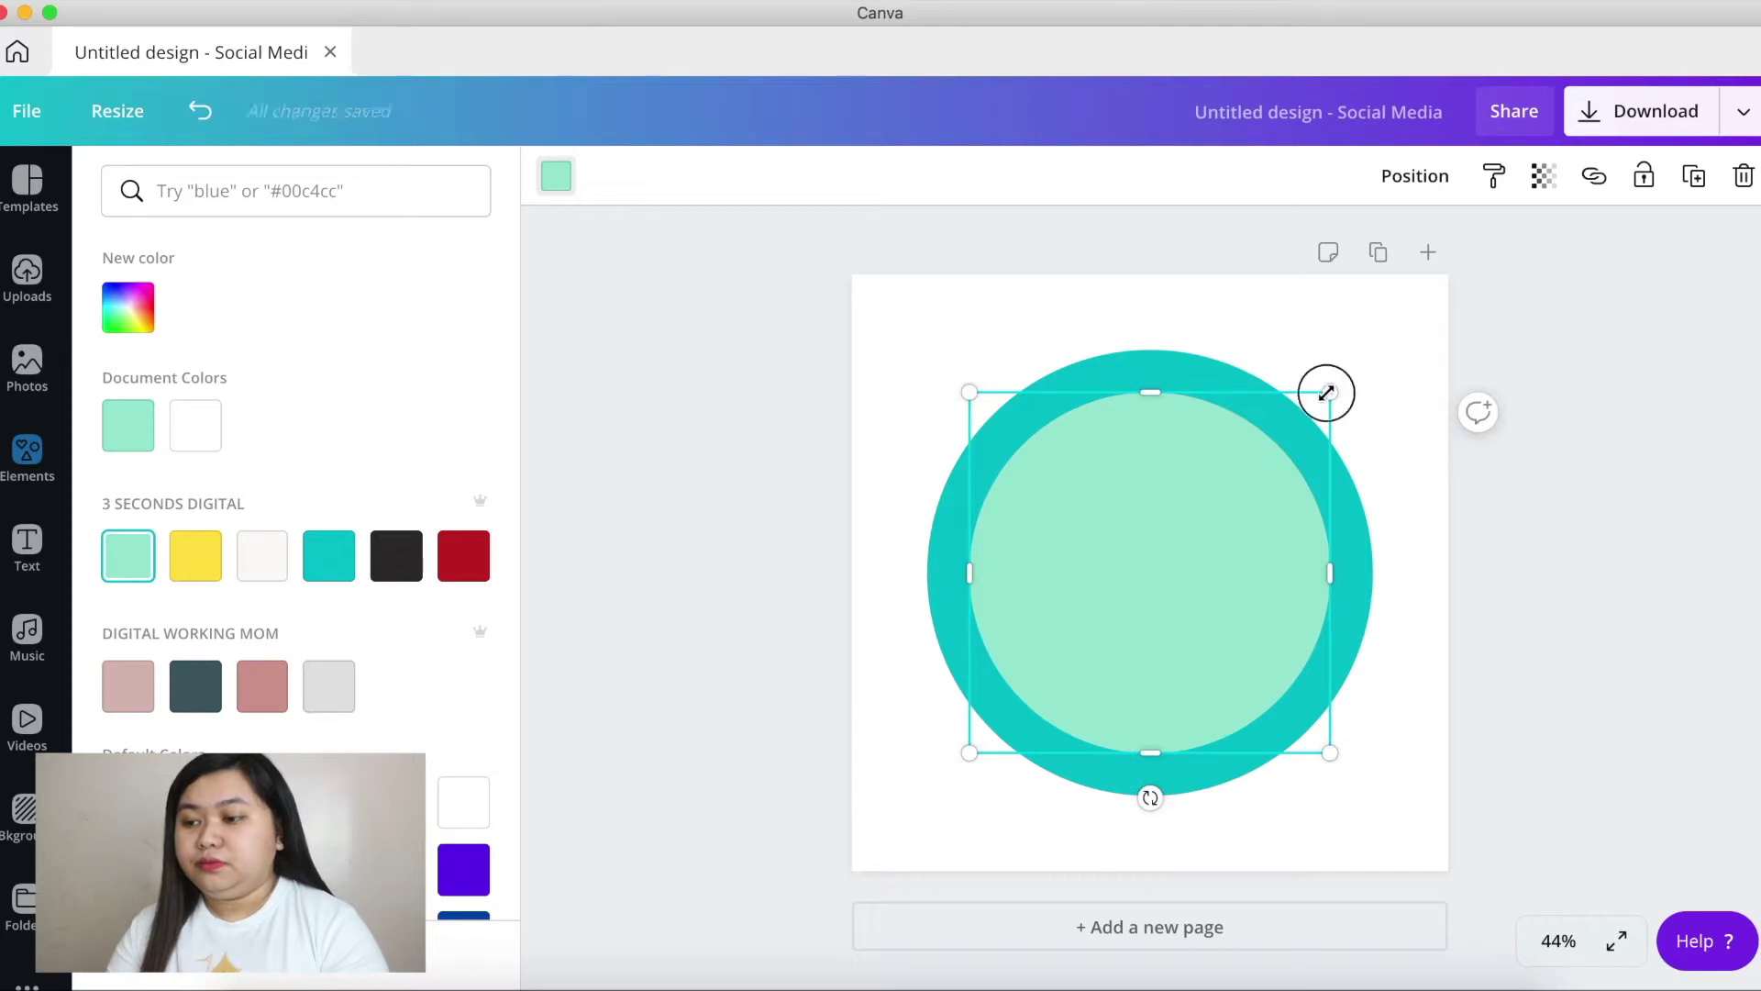
drag(1326, 393, 1302, 419)
mouse_move(1136, 554)
mouse_down()
mouse_move(1159, 535)
mouse_move(1145, 541)
mouse_up()
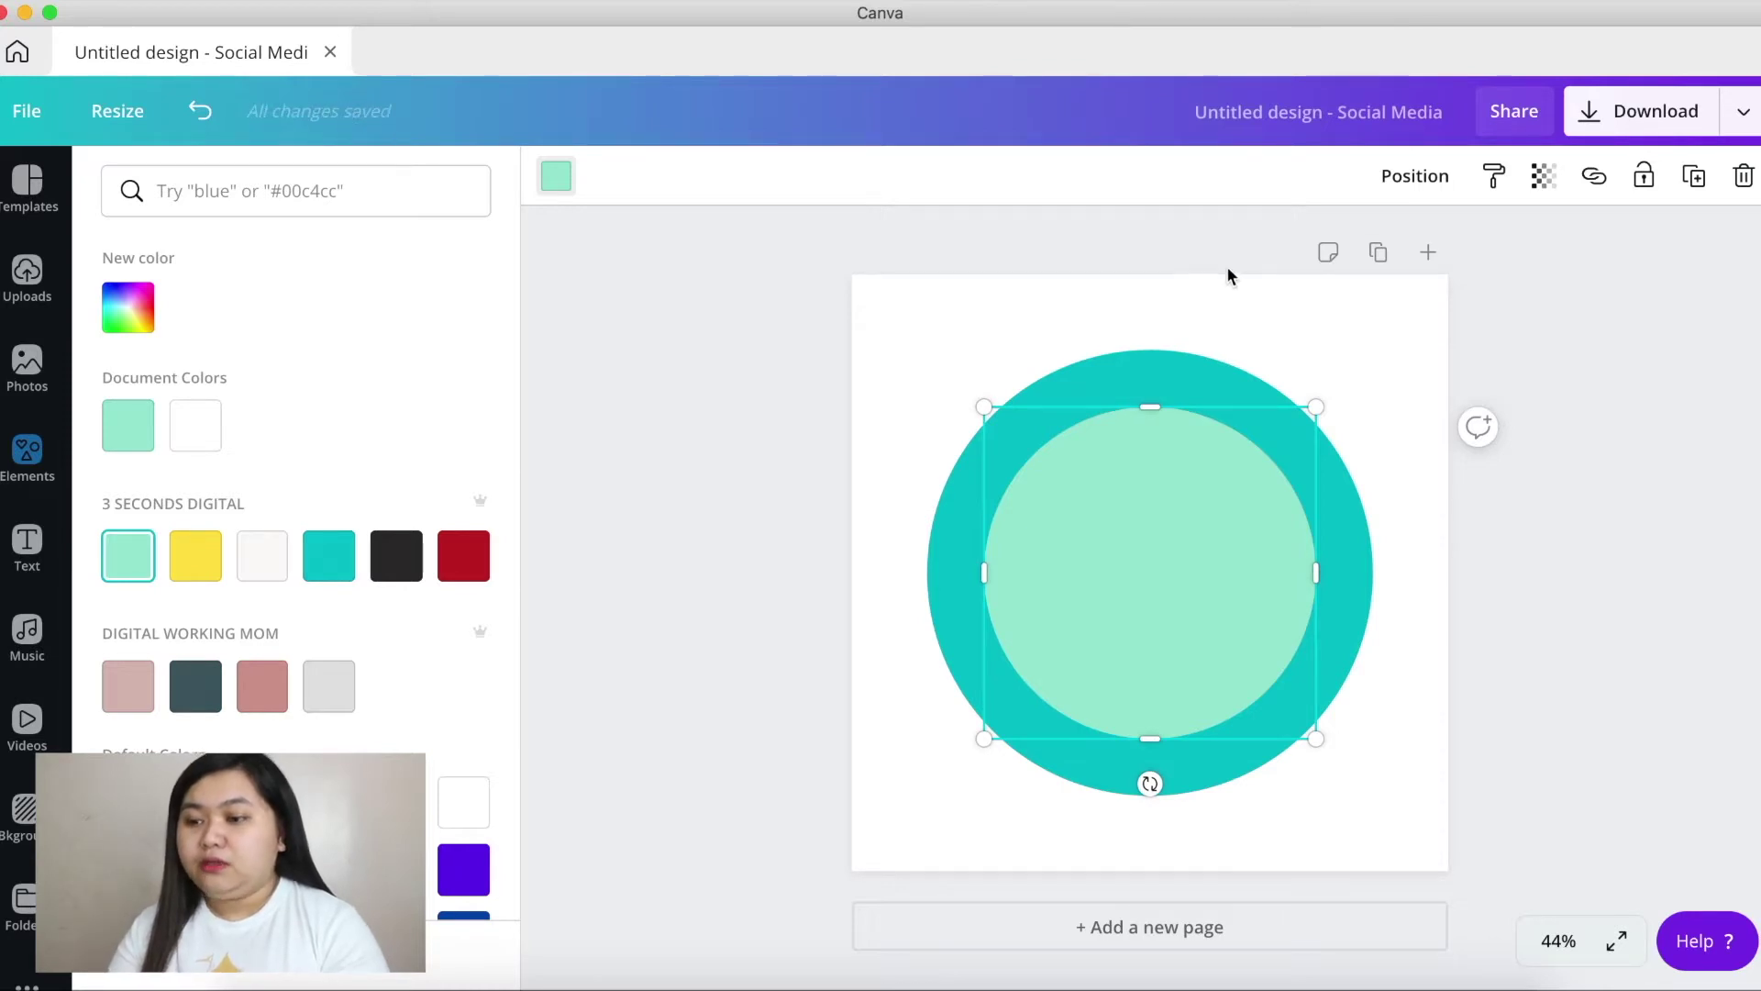
click(1080, 248)
click(745, 351)
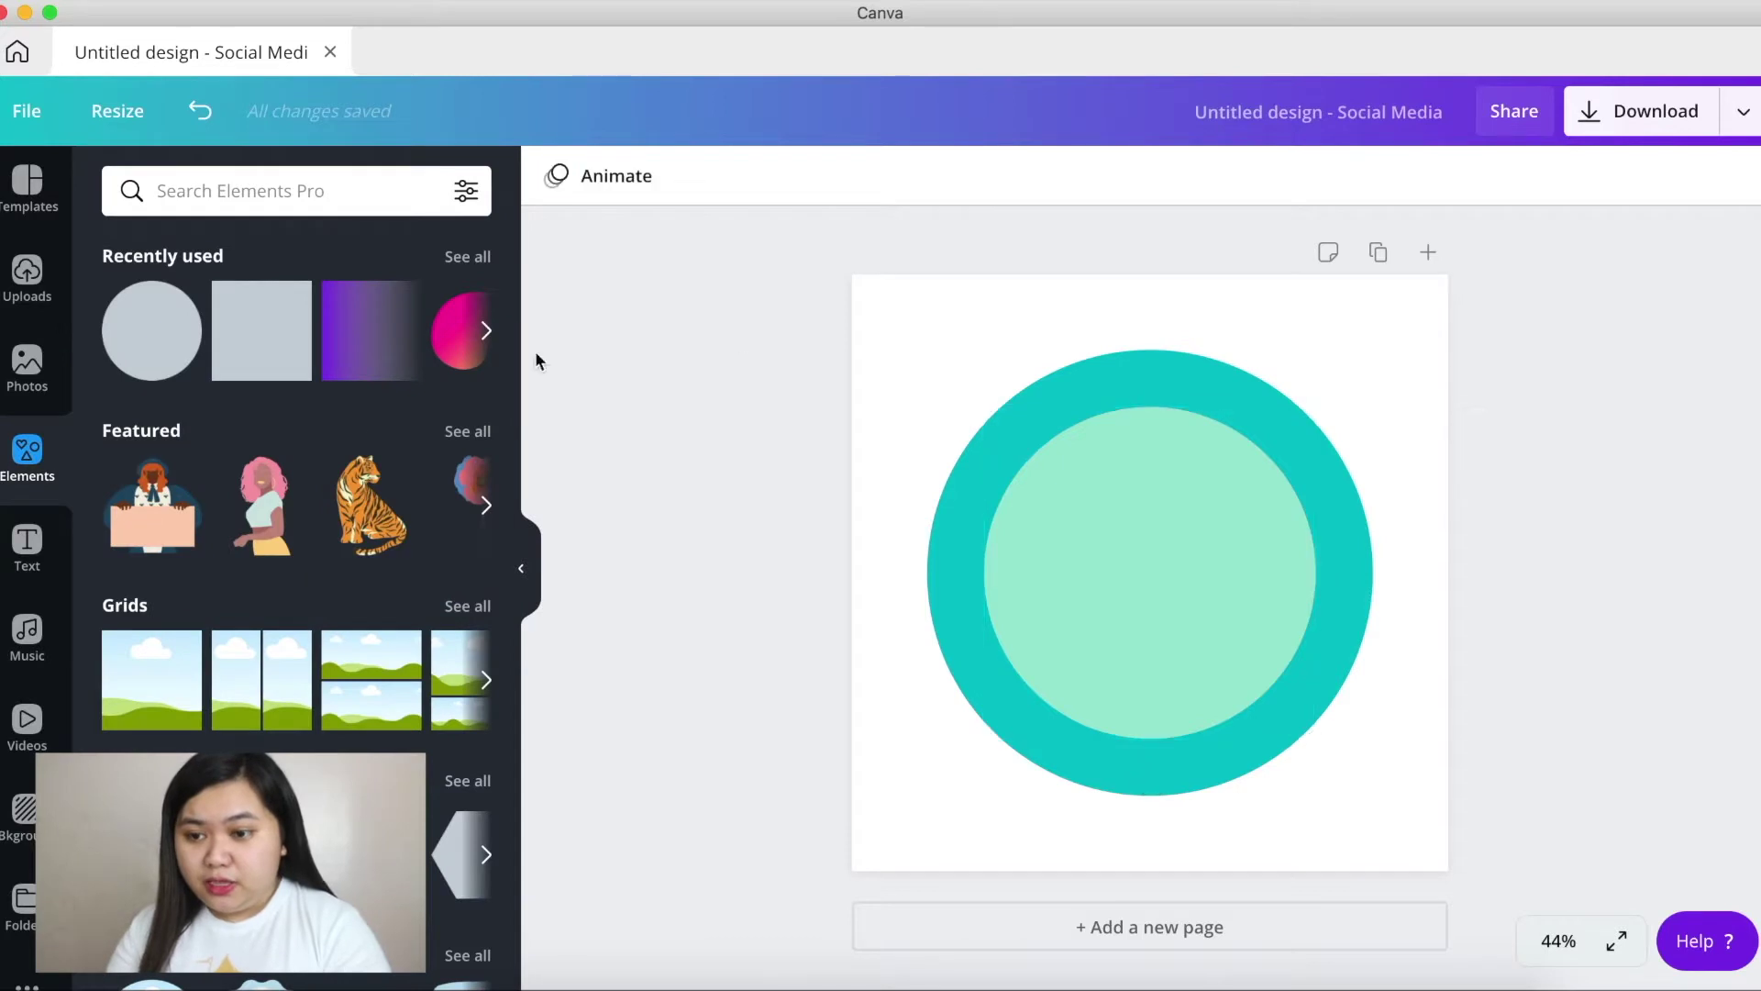
- Add a body text box over the mint circle, enlarge it to size 35.2 and replace its text with "H"
click(26, 545)
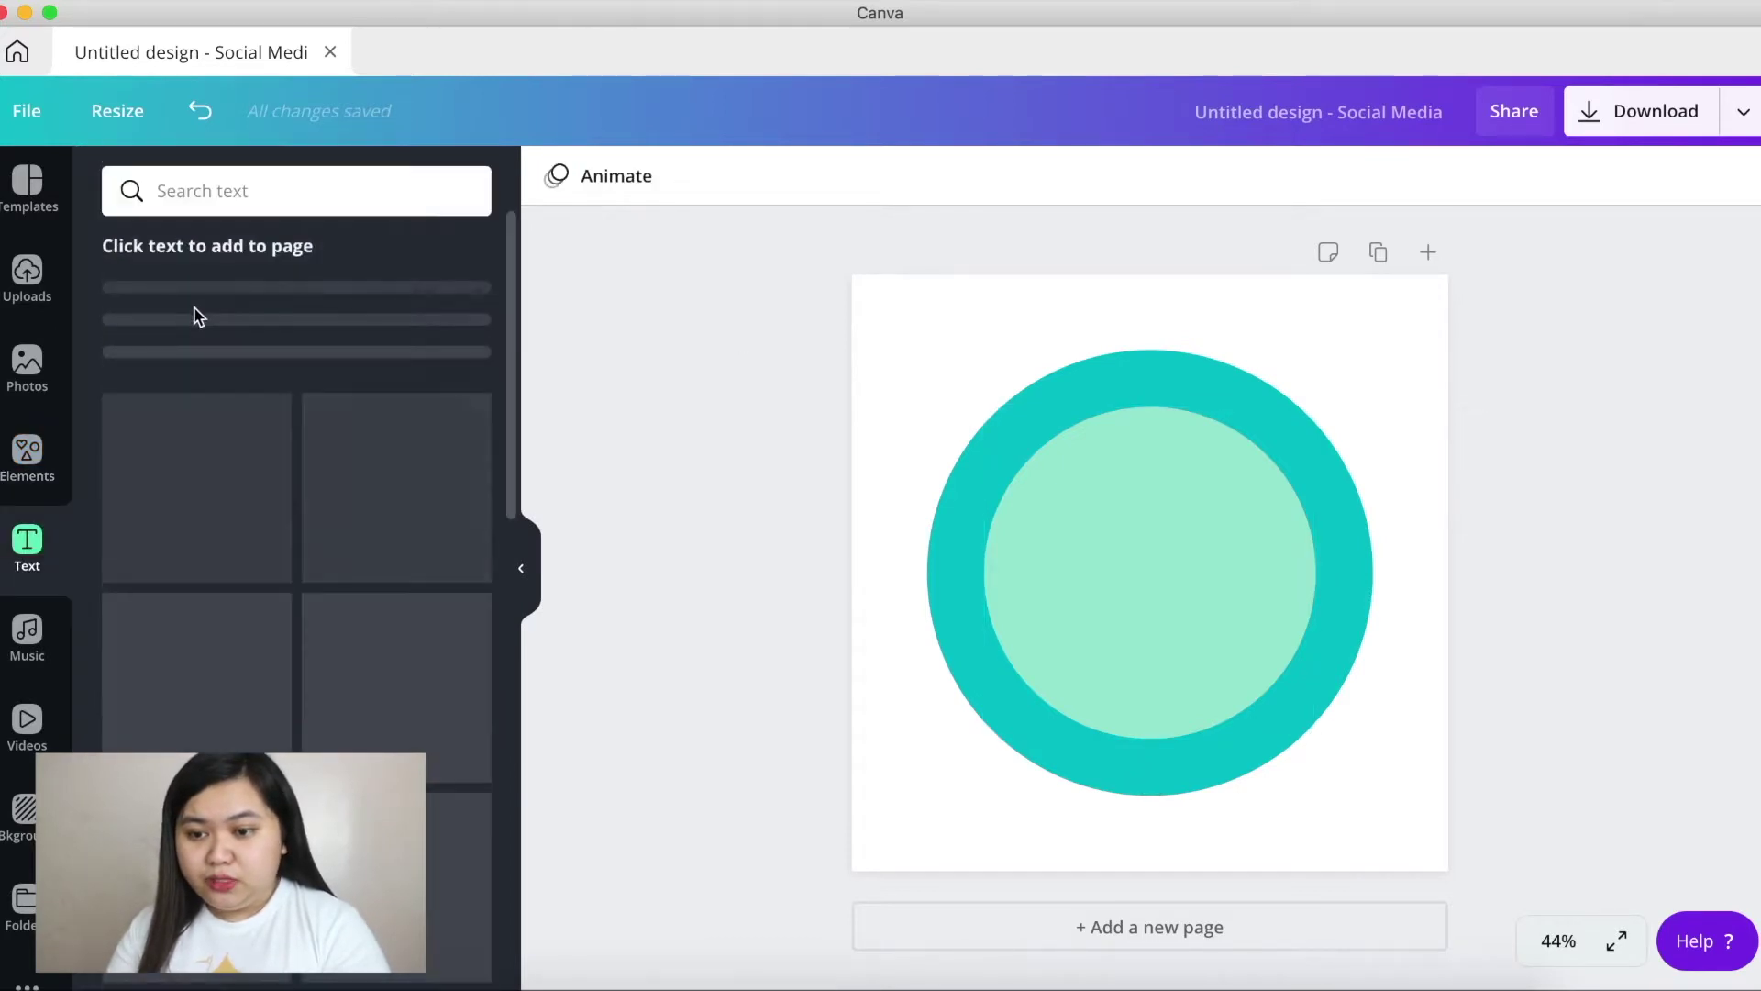
click(270, 464)
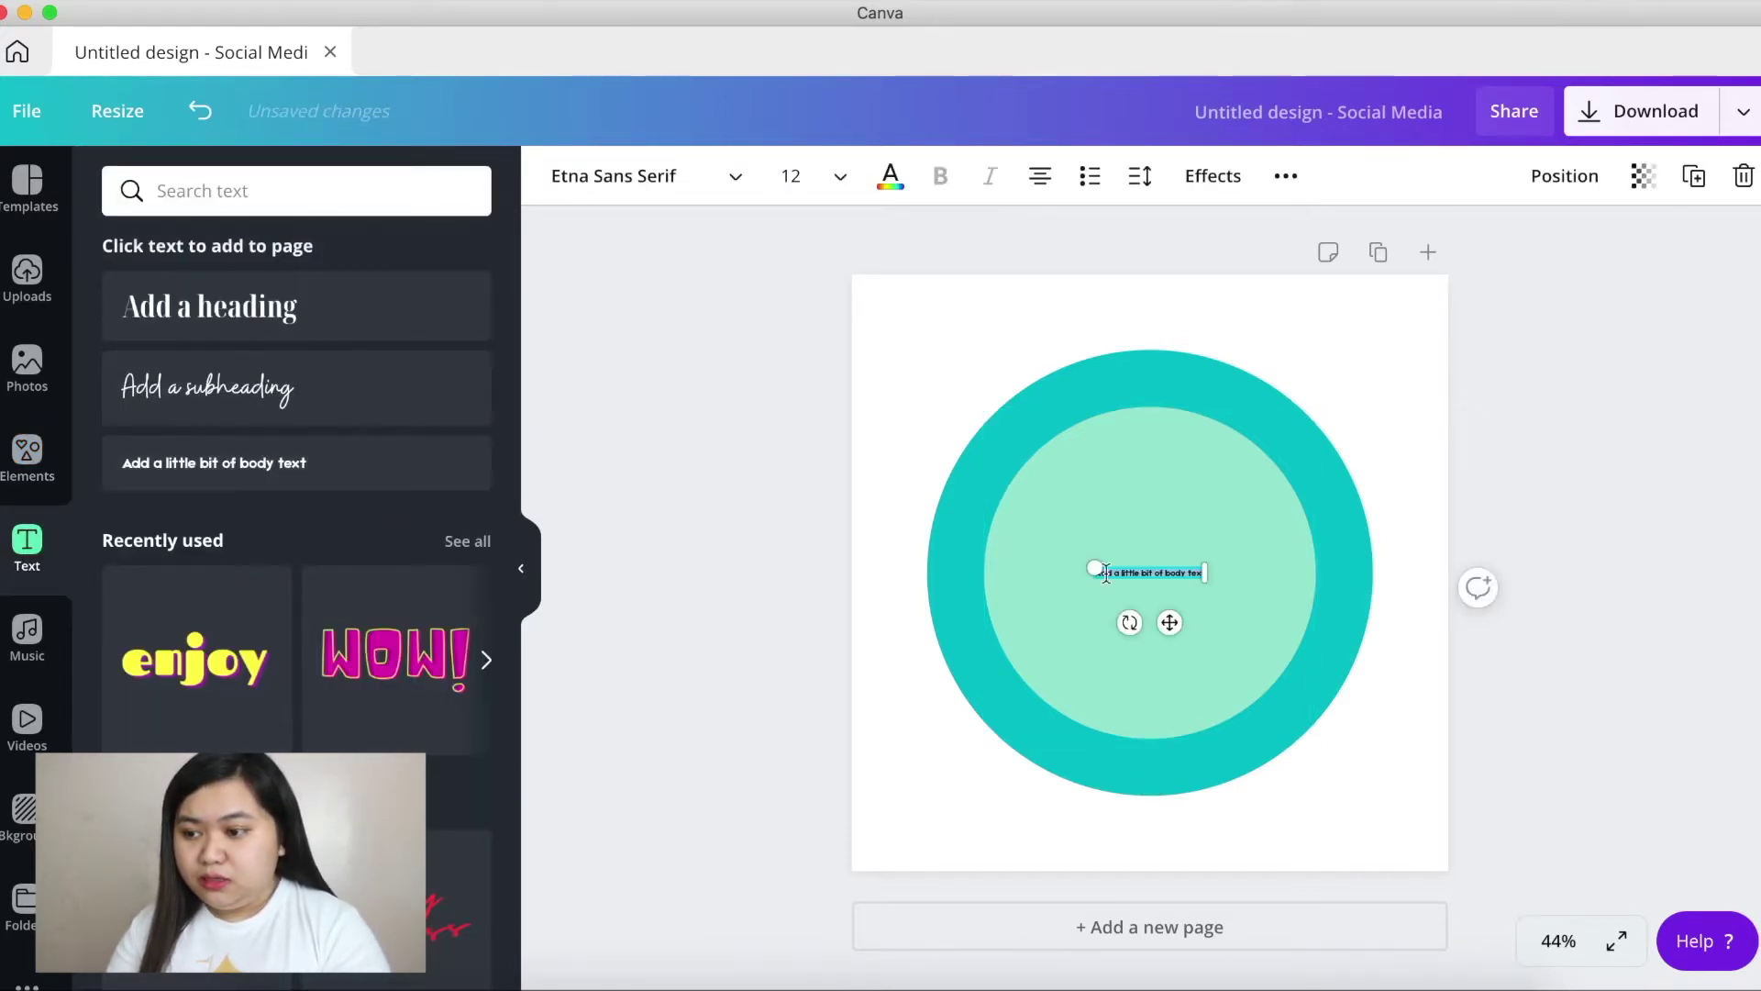
drag(1094, 570, 865, 424)
drag(1013, 599, 1121, 574)
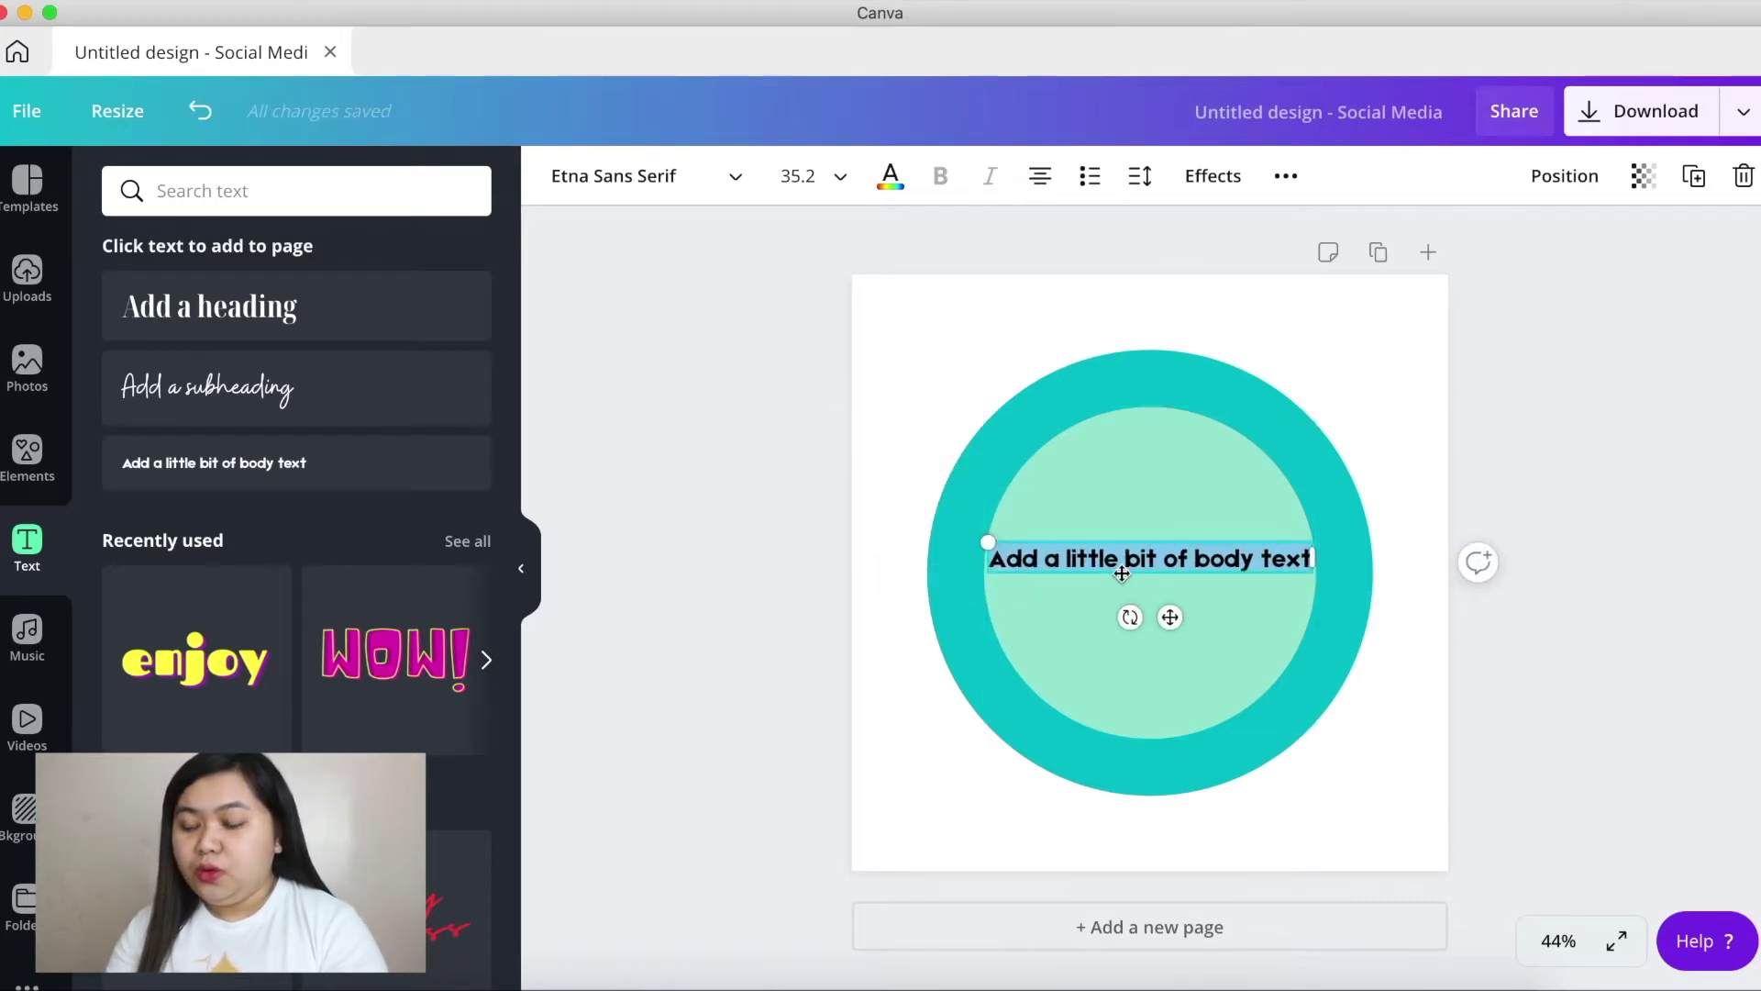
text(Ha)
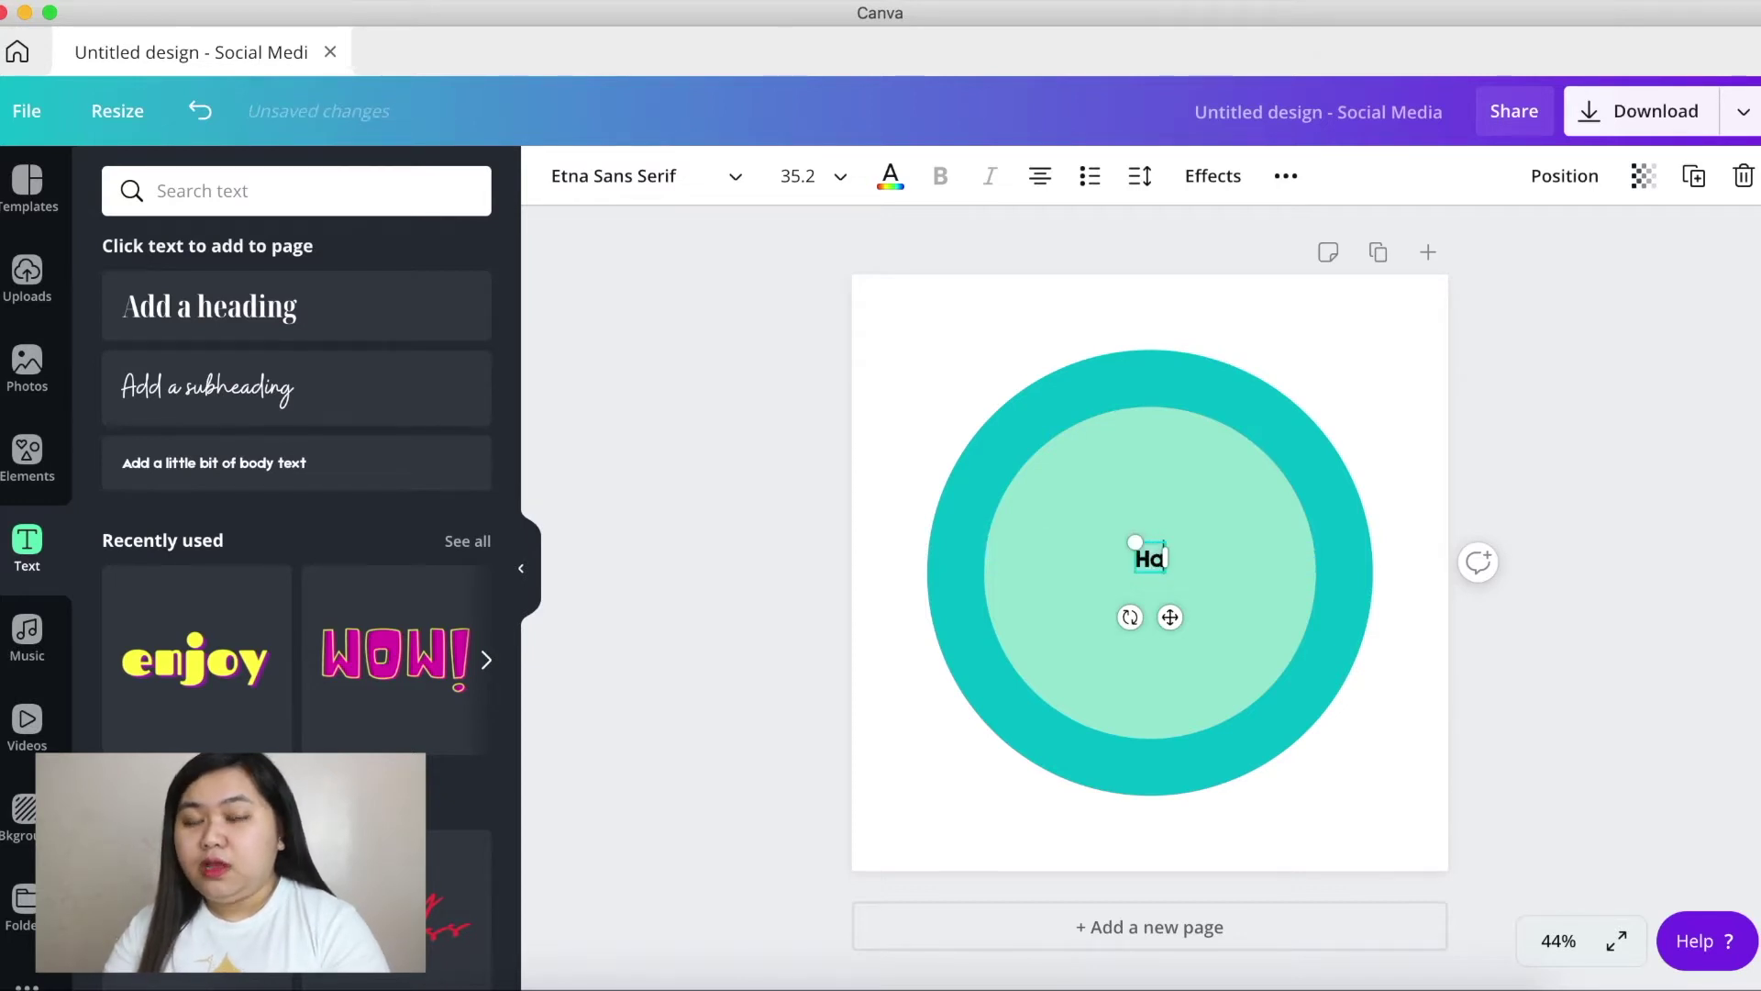
key(BackSpace)
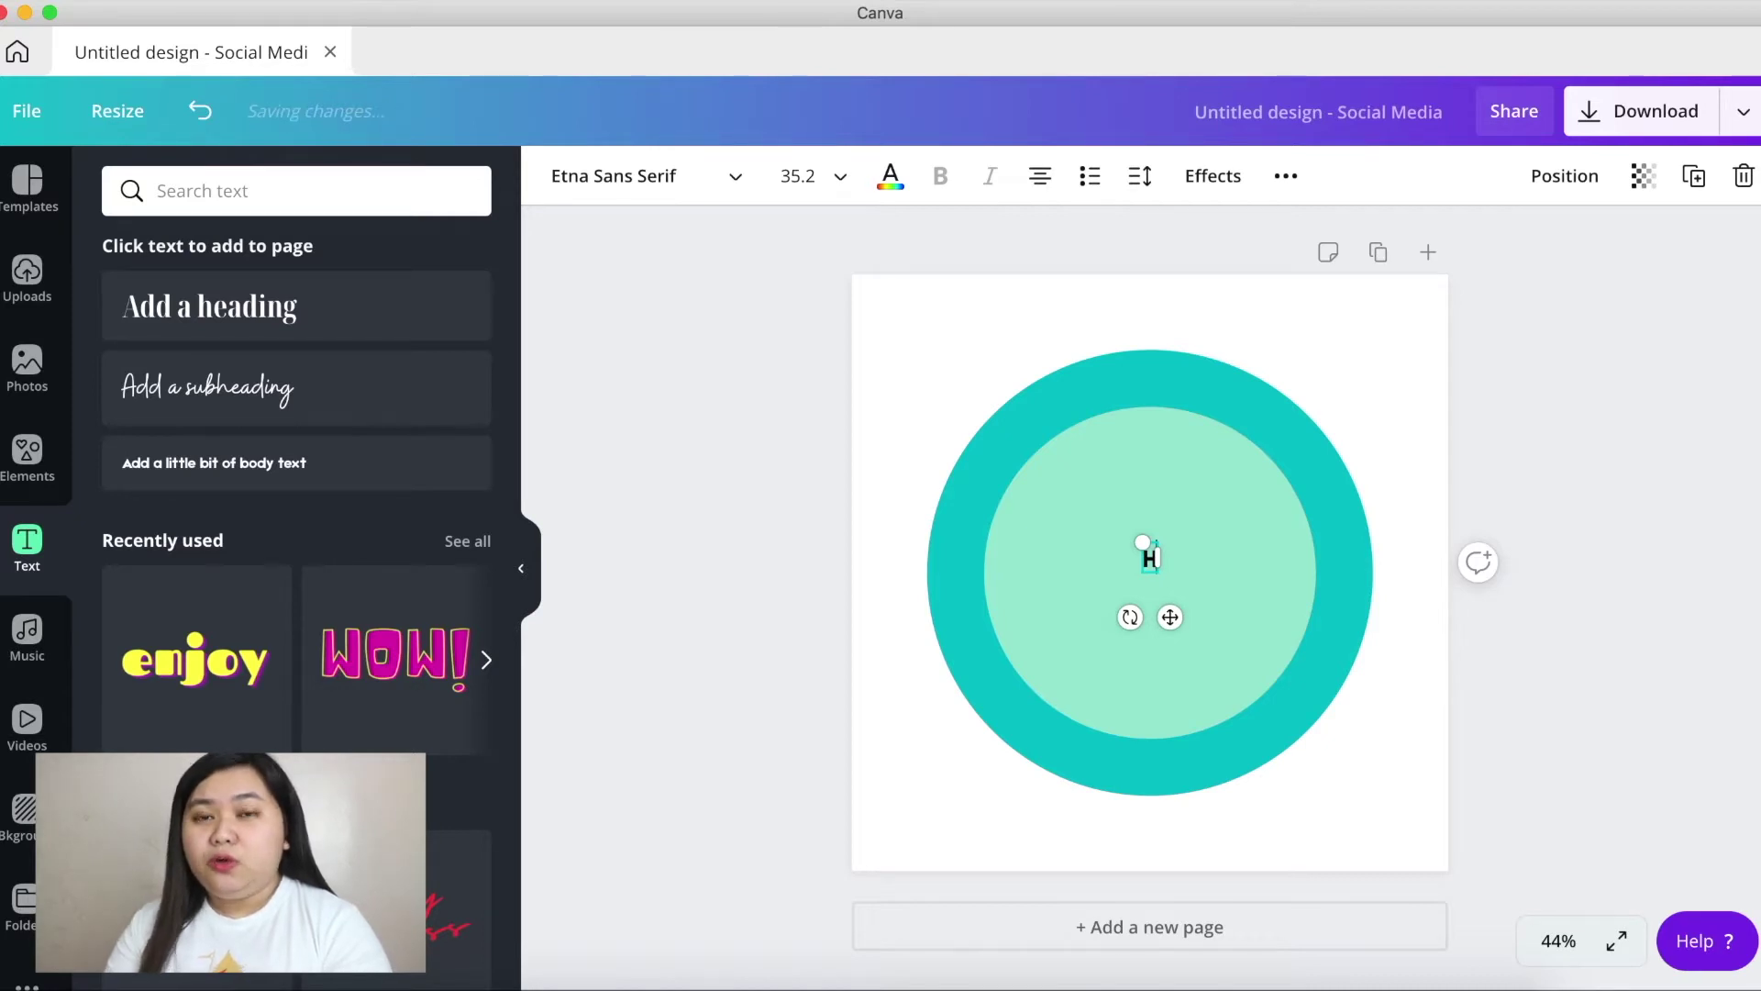
- Enlarge the letter H to size 120, move it onto the ring's left side and rotate it to follow the curve
click(824, 183)
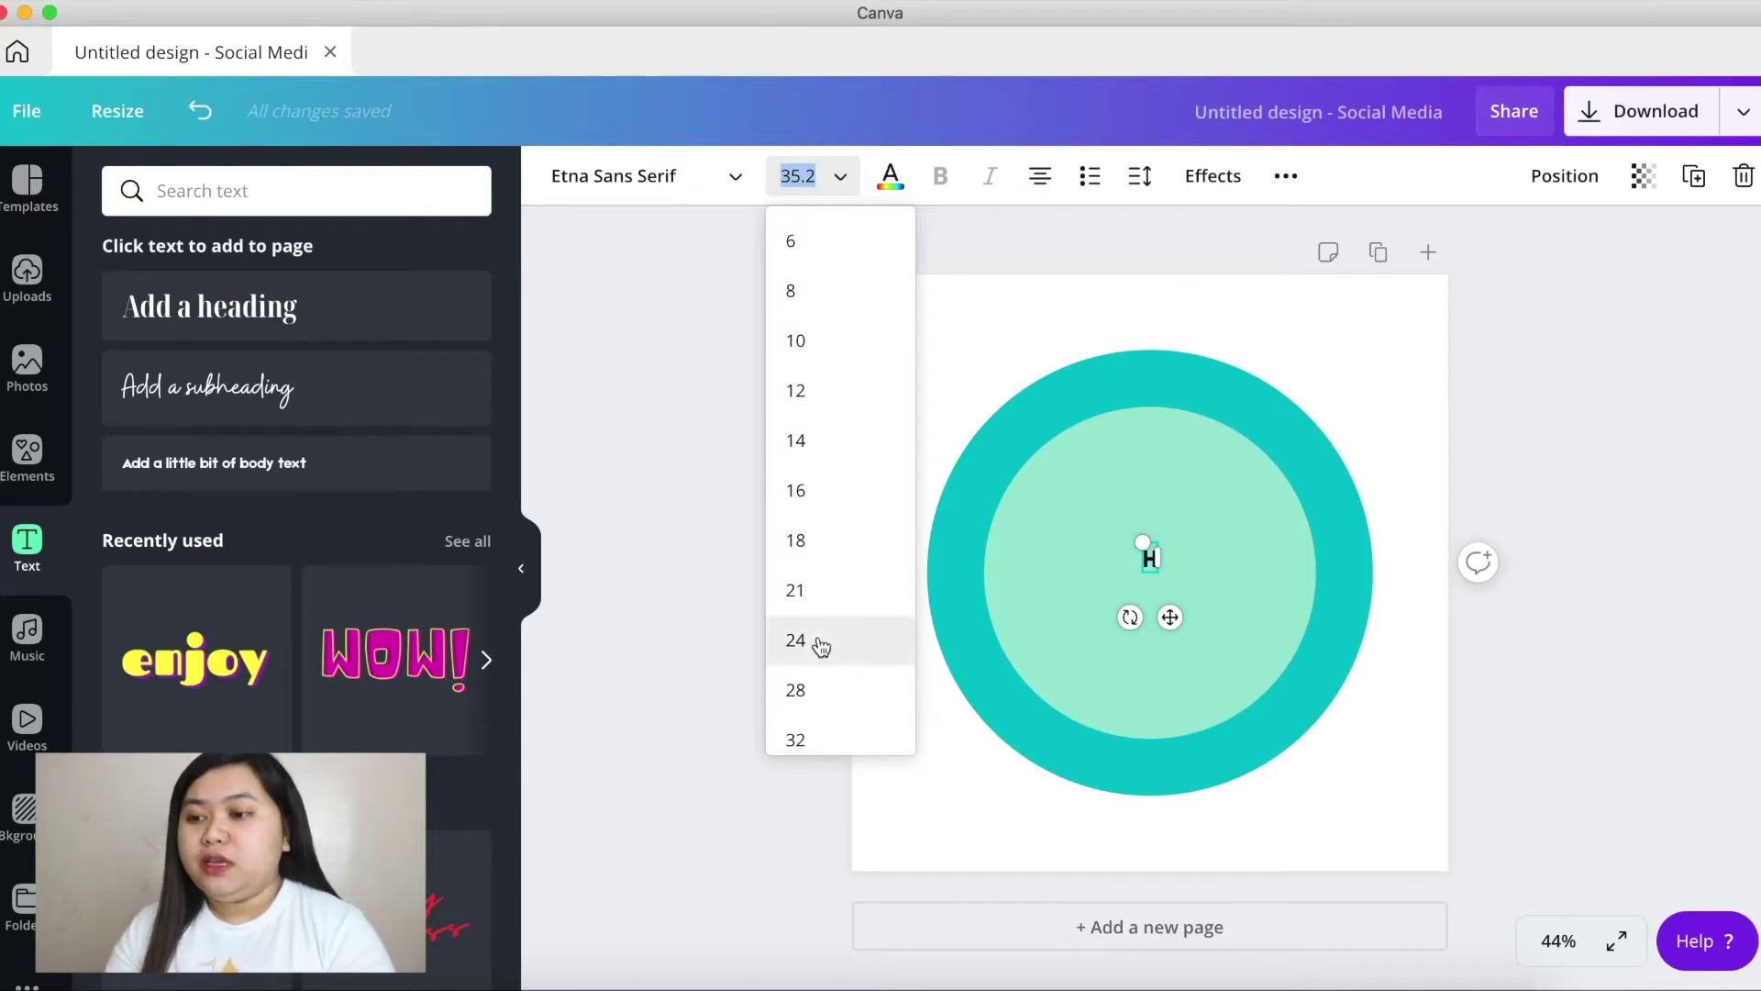
scroll(821, 647, down, 2)
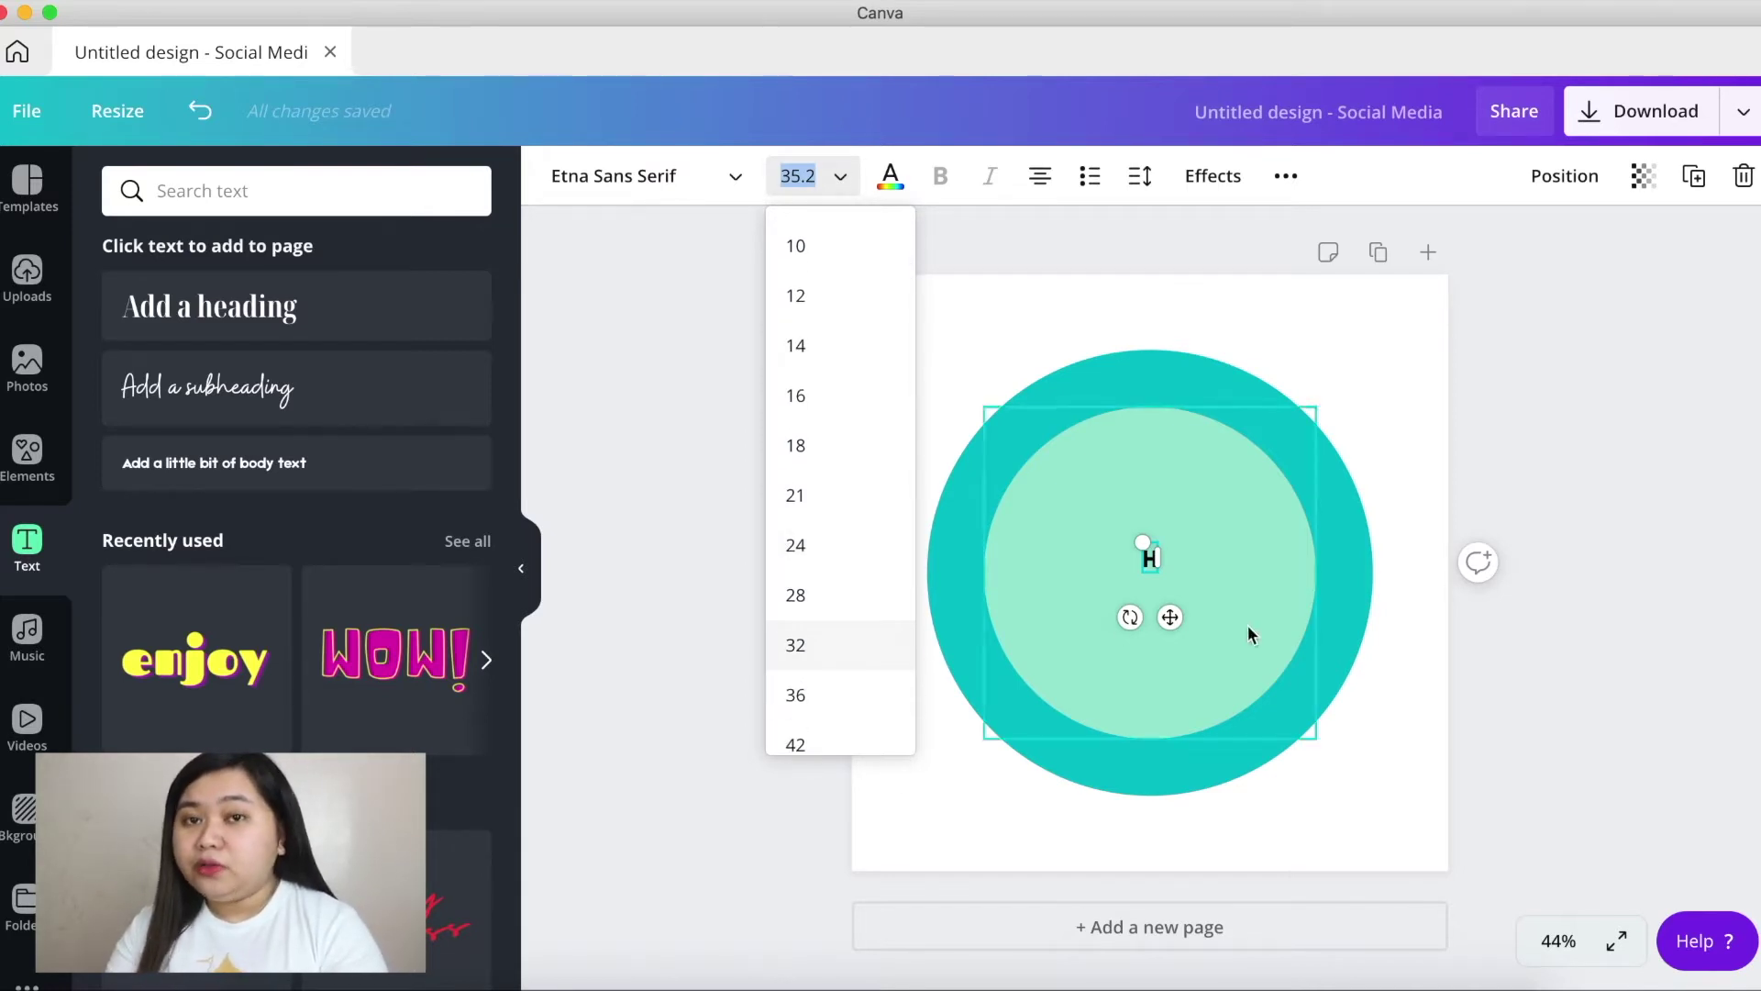
drag(1142, 544, 1064, 505)
drag(1136, 617, 985, 608)
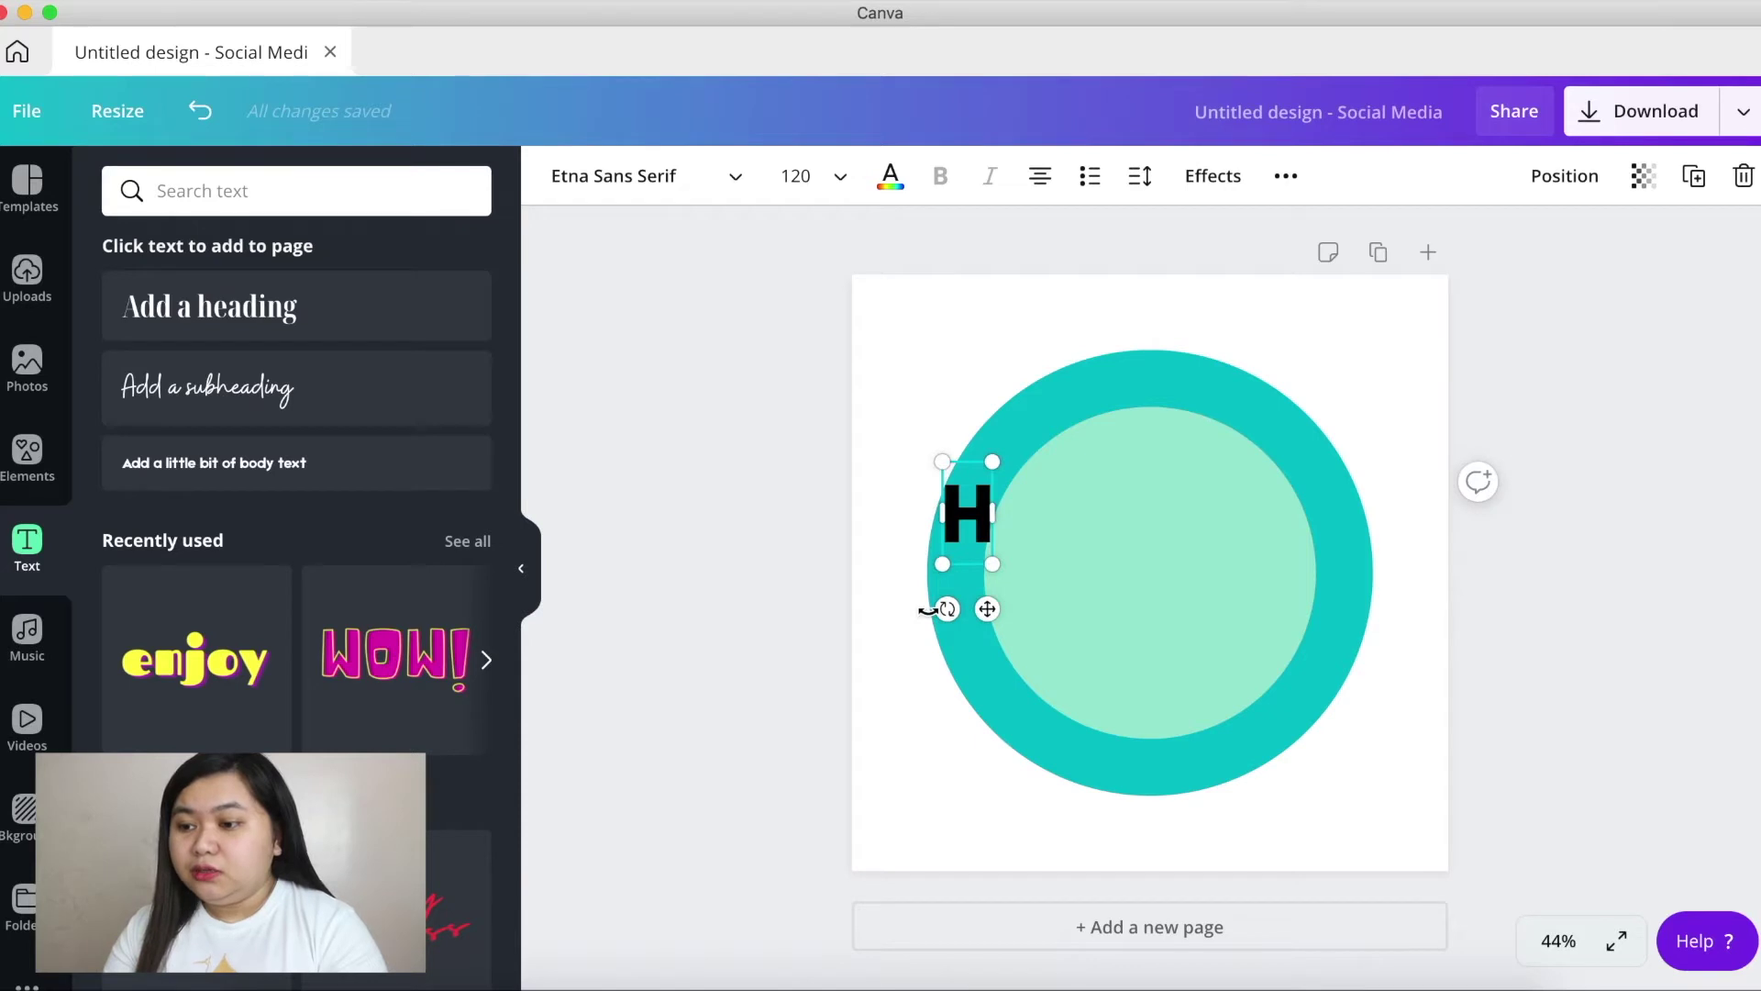
drag(944, 609, 1046, 572)
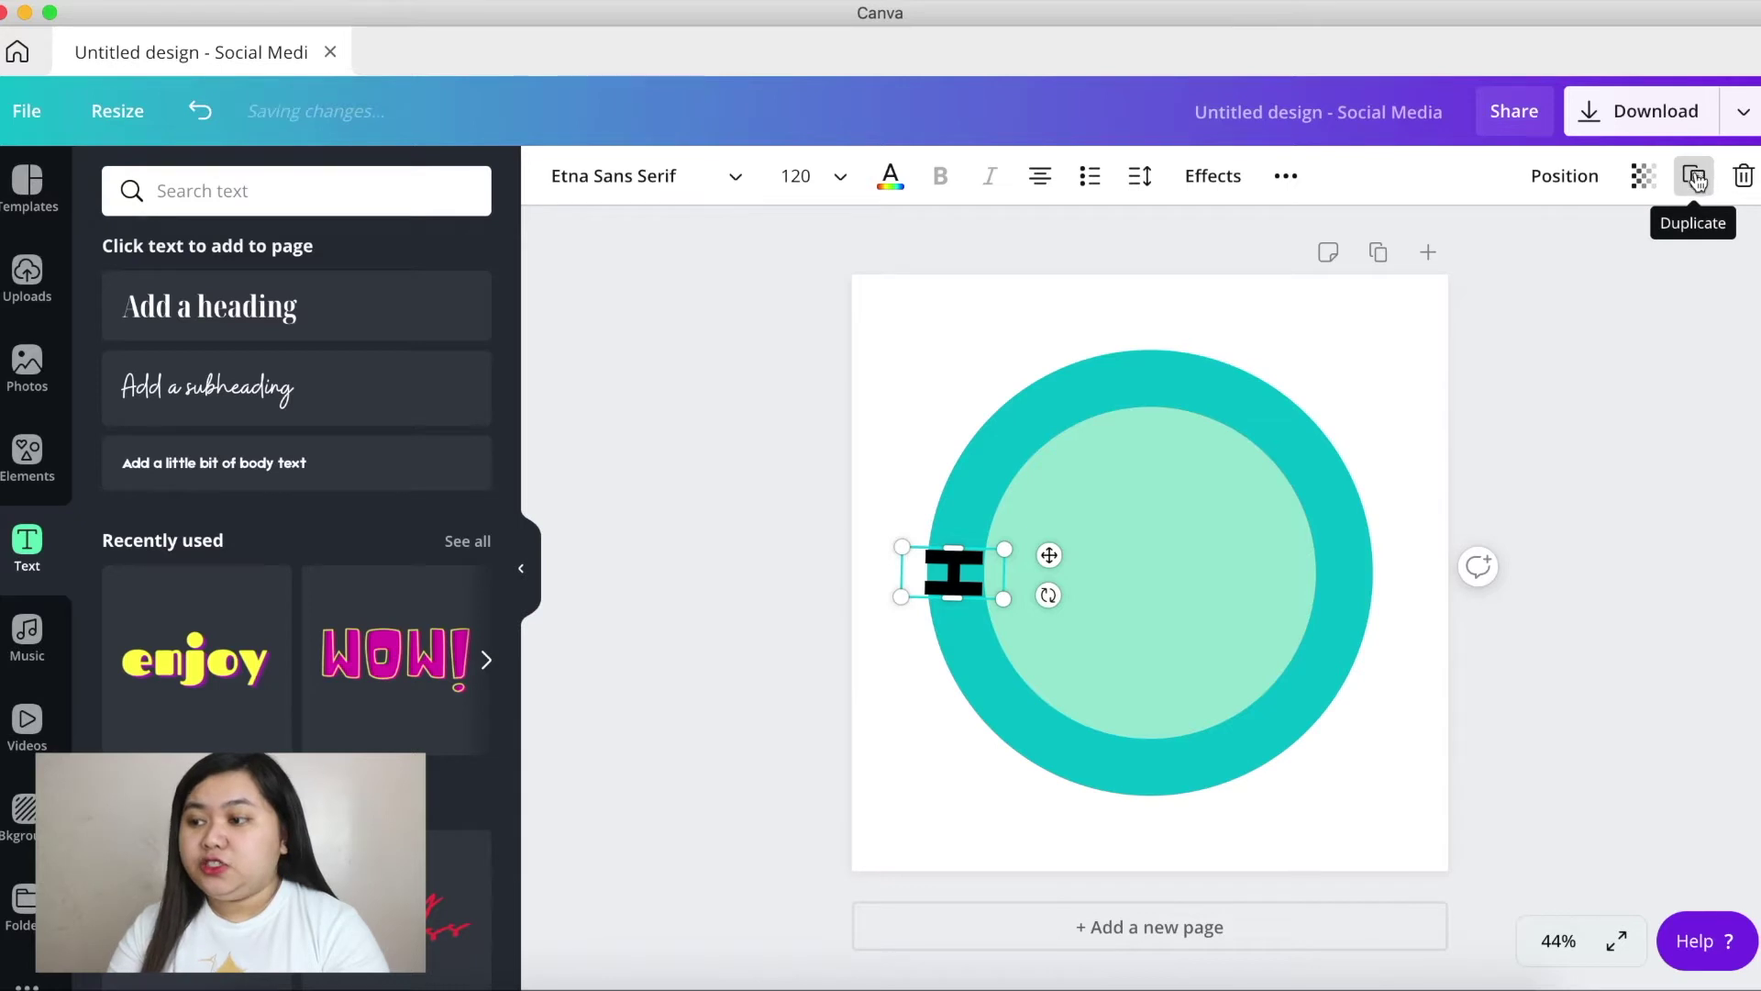
- Duplicate the H, place the copy just above it on the ring, change it to "A" and tilt it along the curve
click(1696, 178)
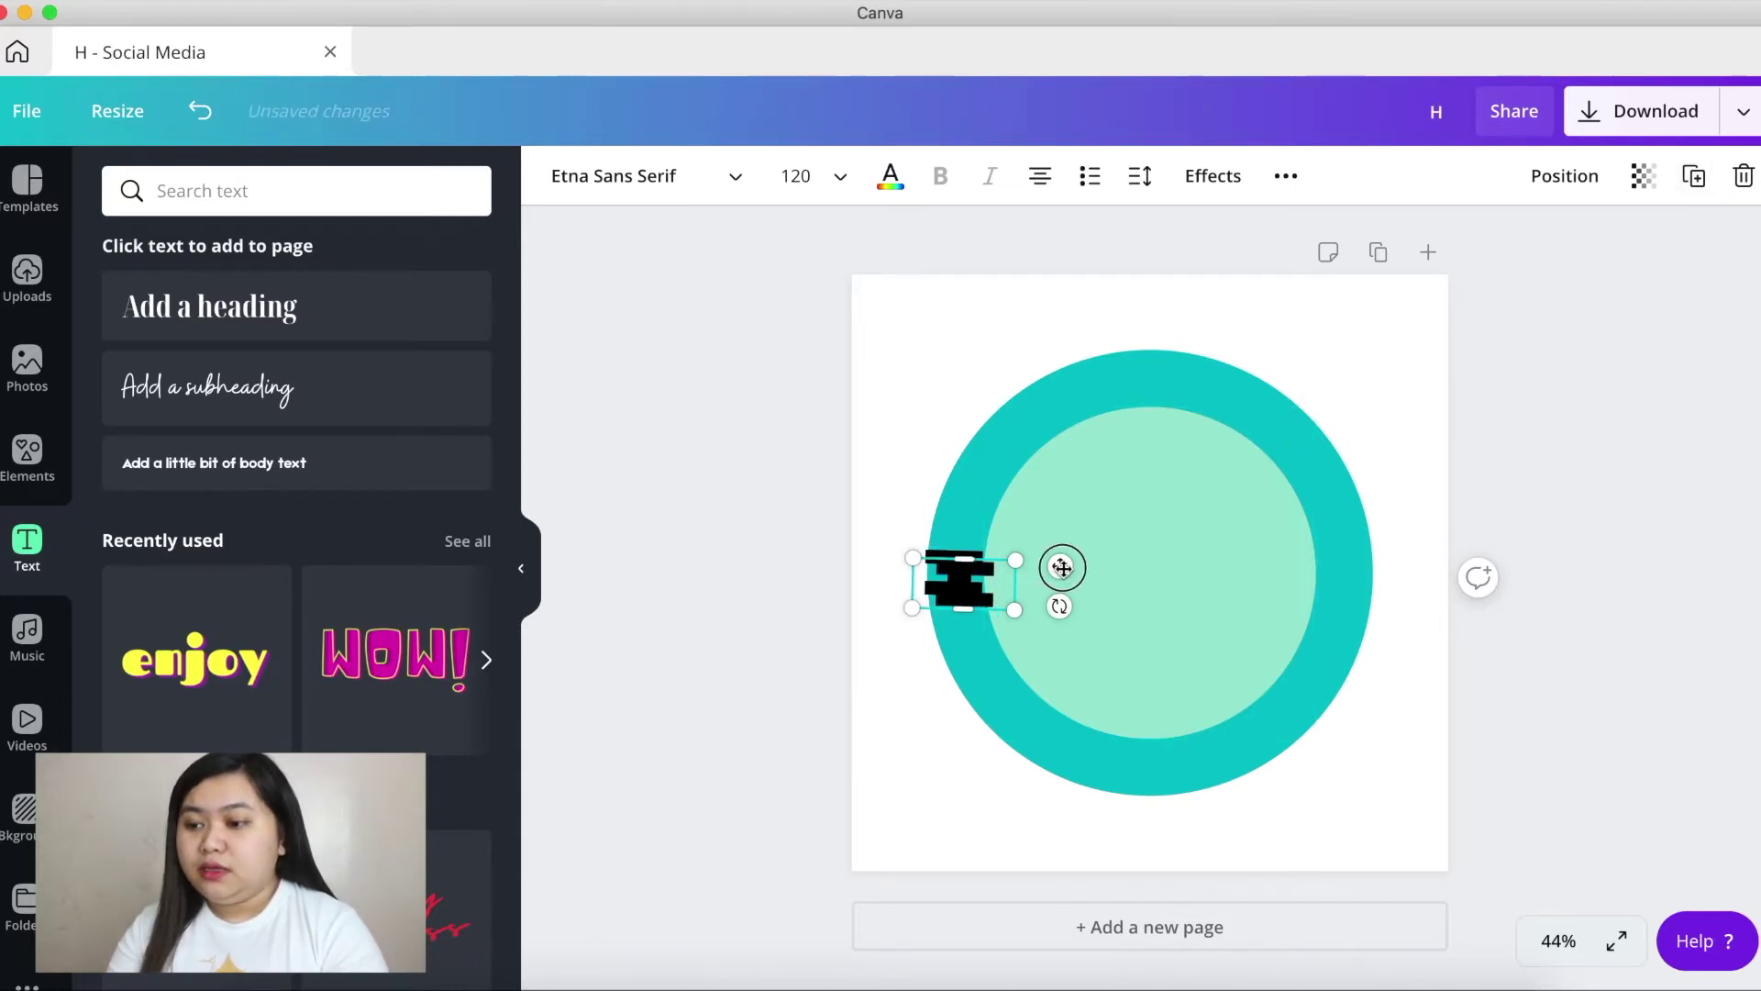
drag(1061, 568, 1061, 483)
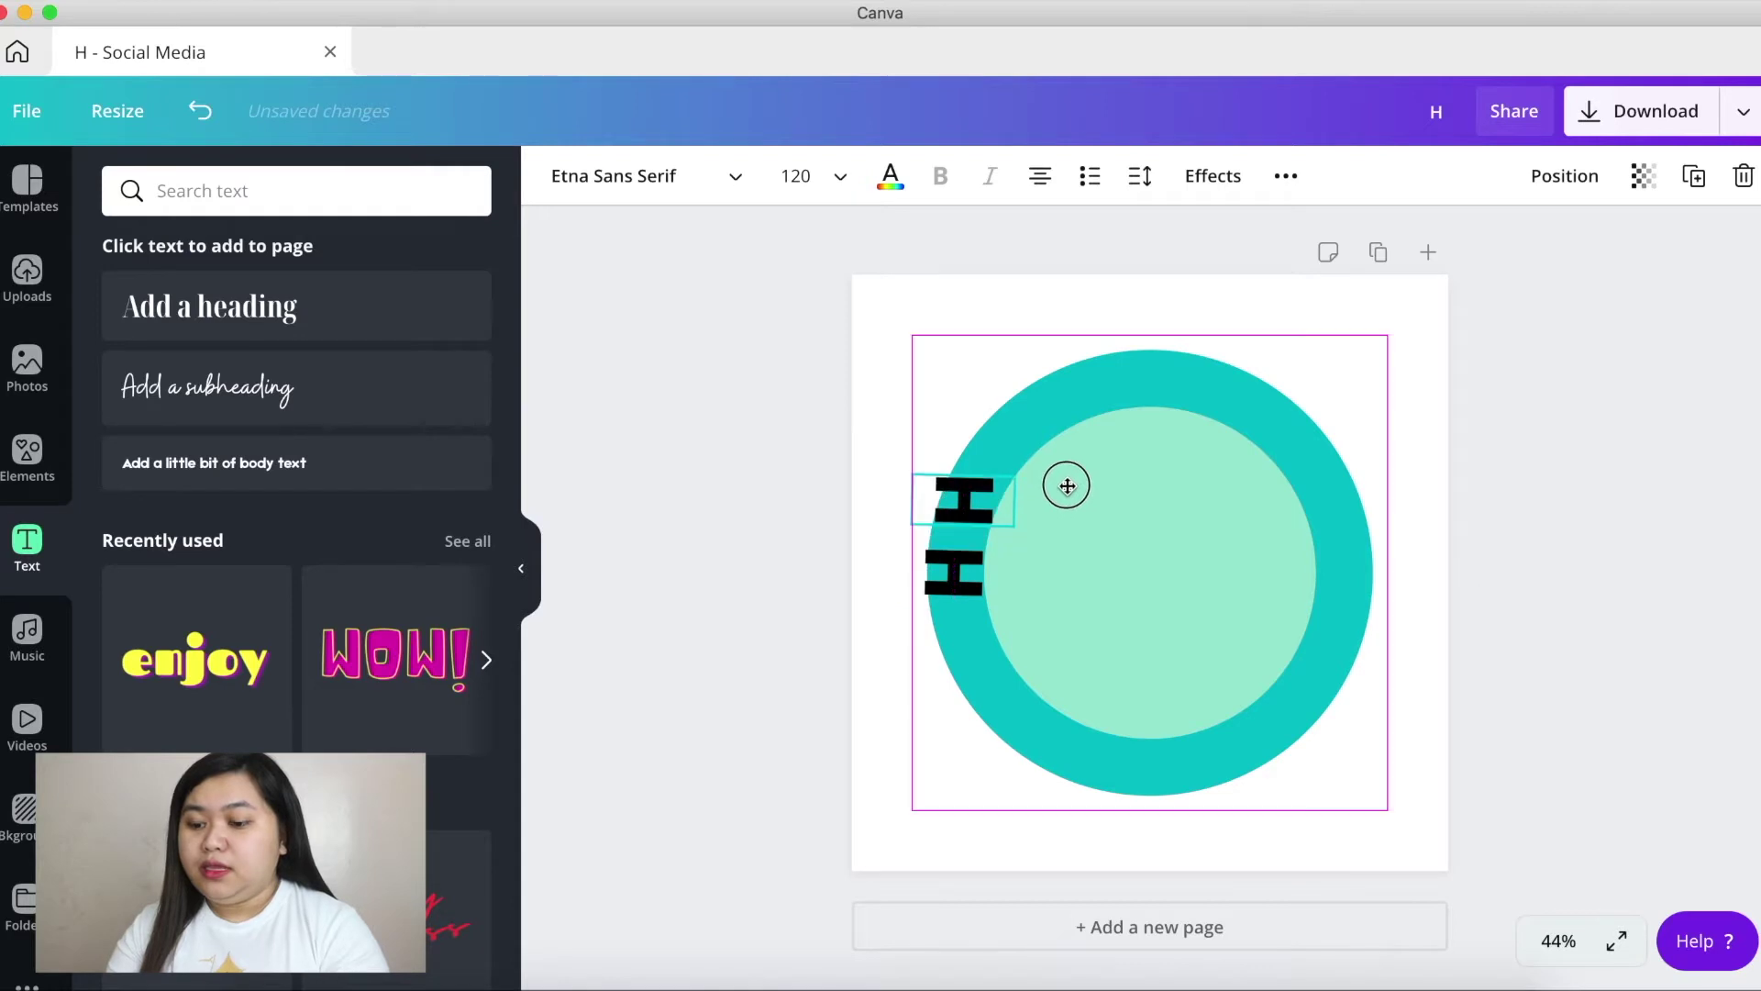
double_click(957, 503)
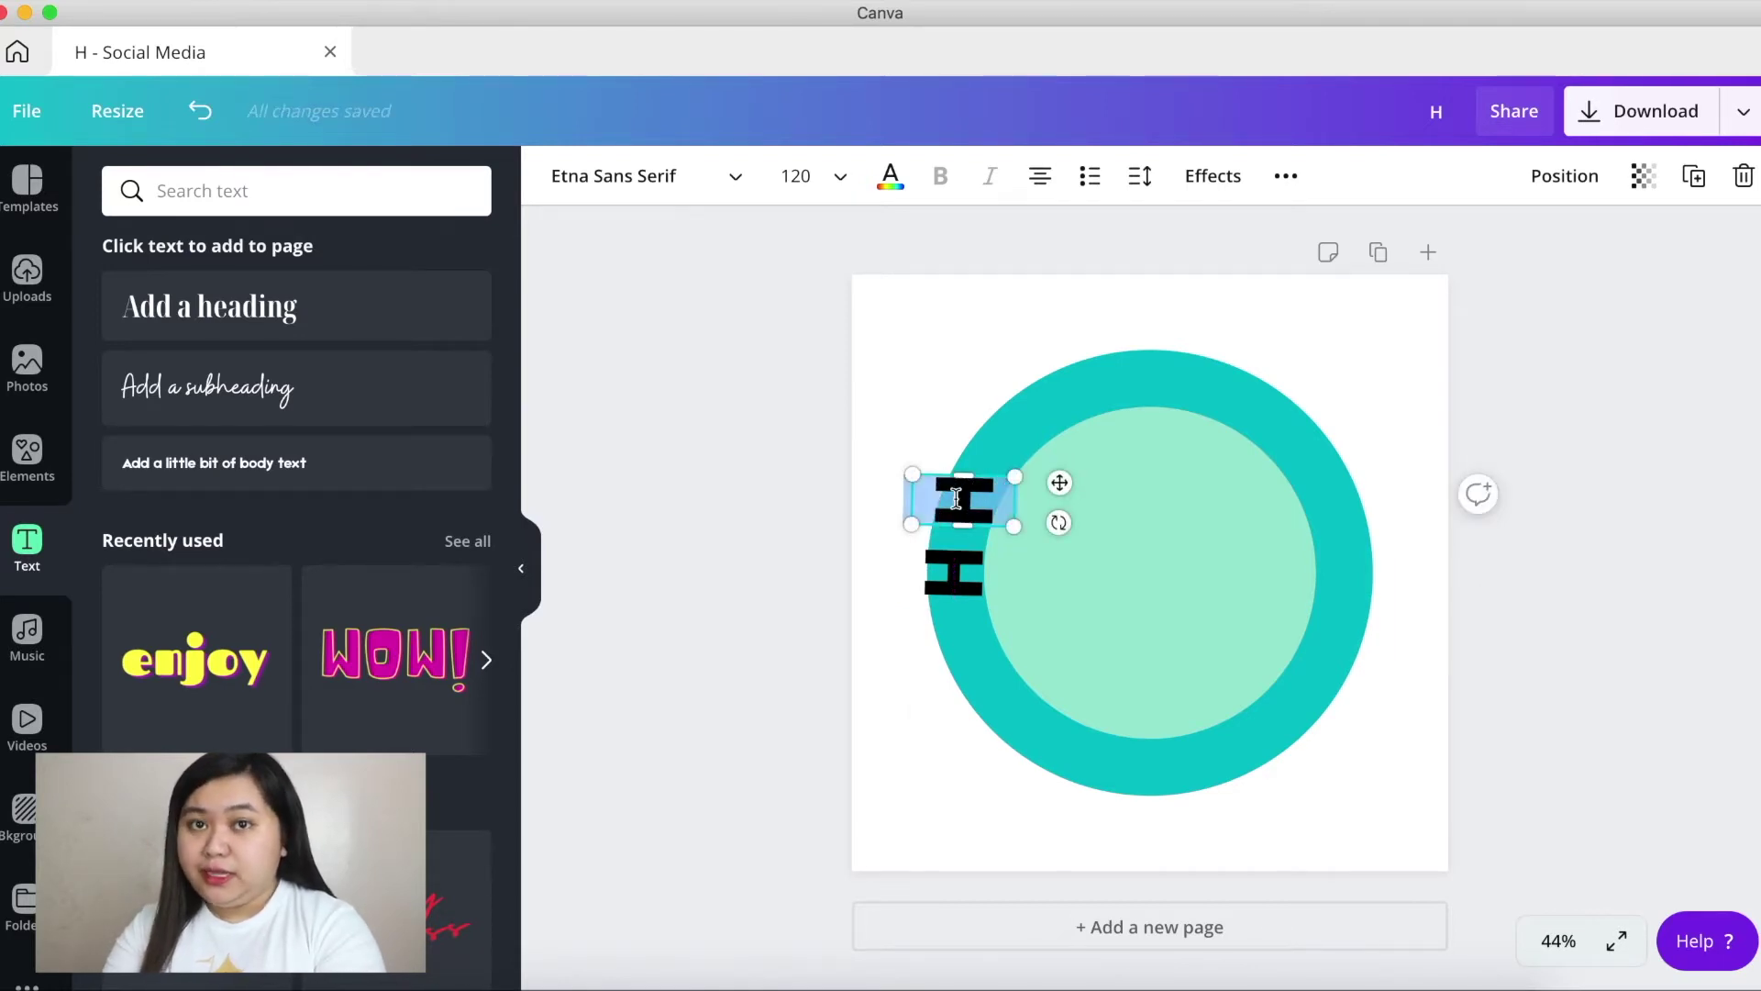
text(A)
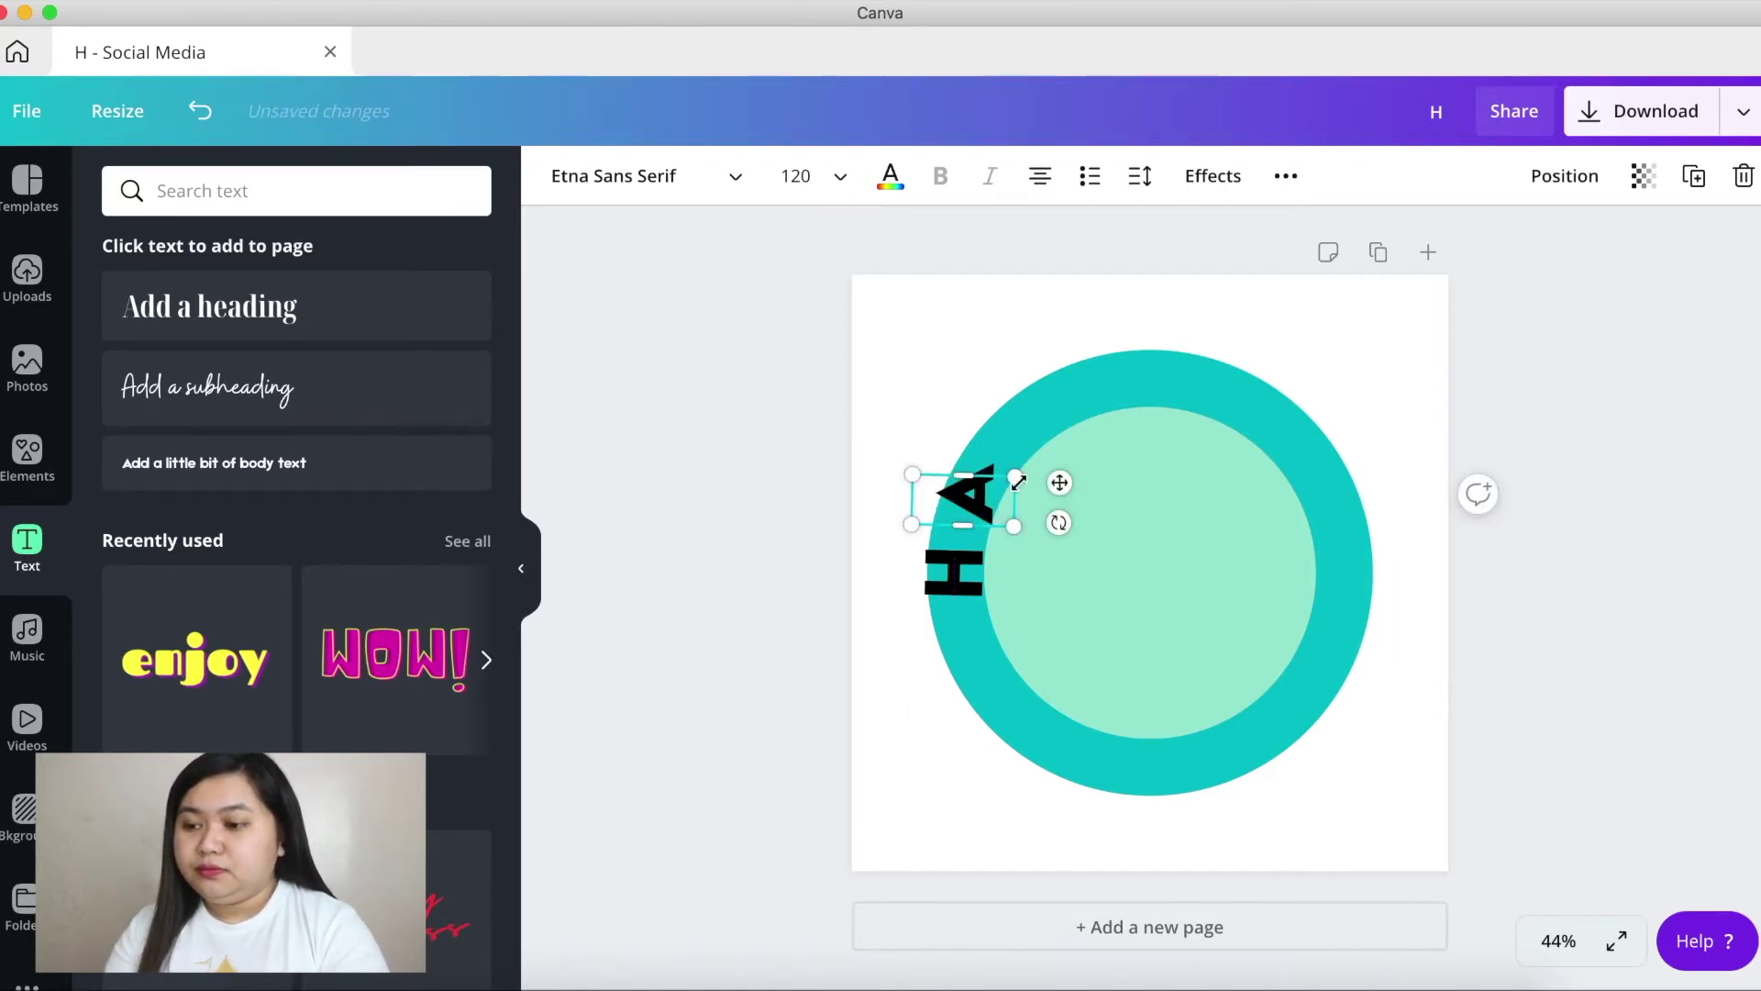
drag(1059, 523, 1051, 544)
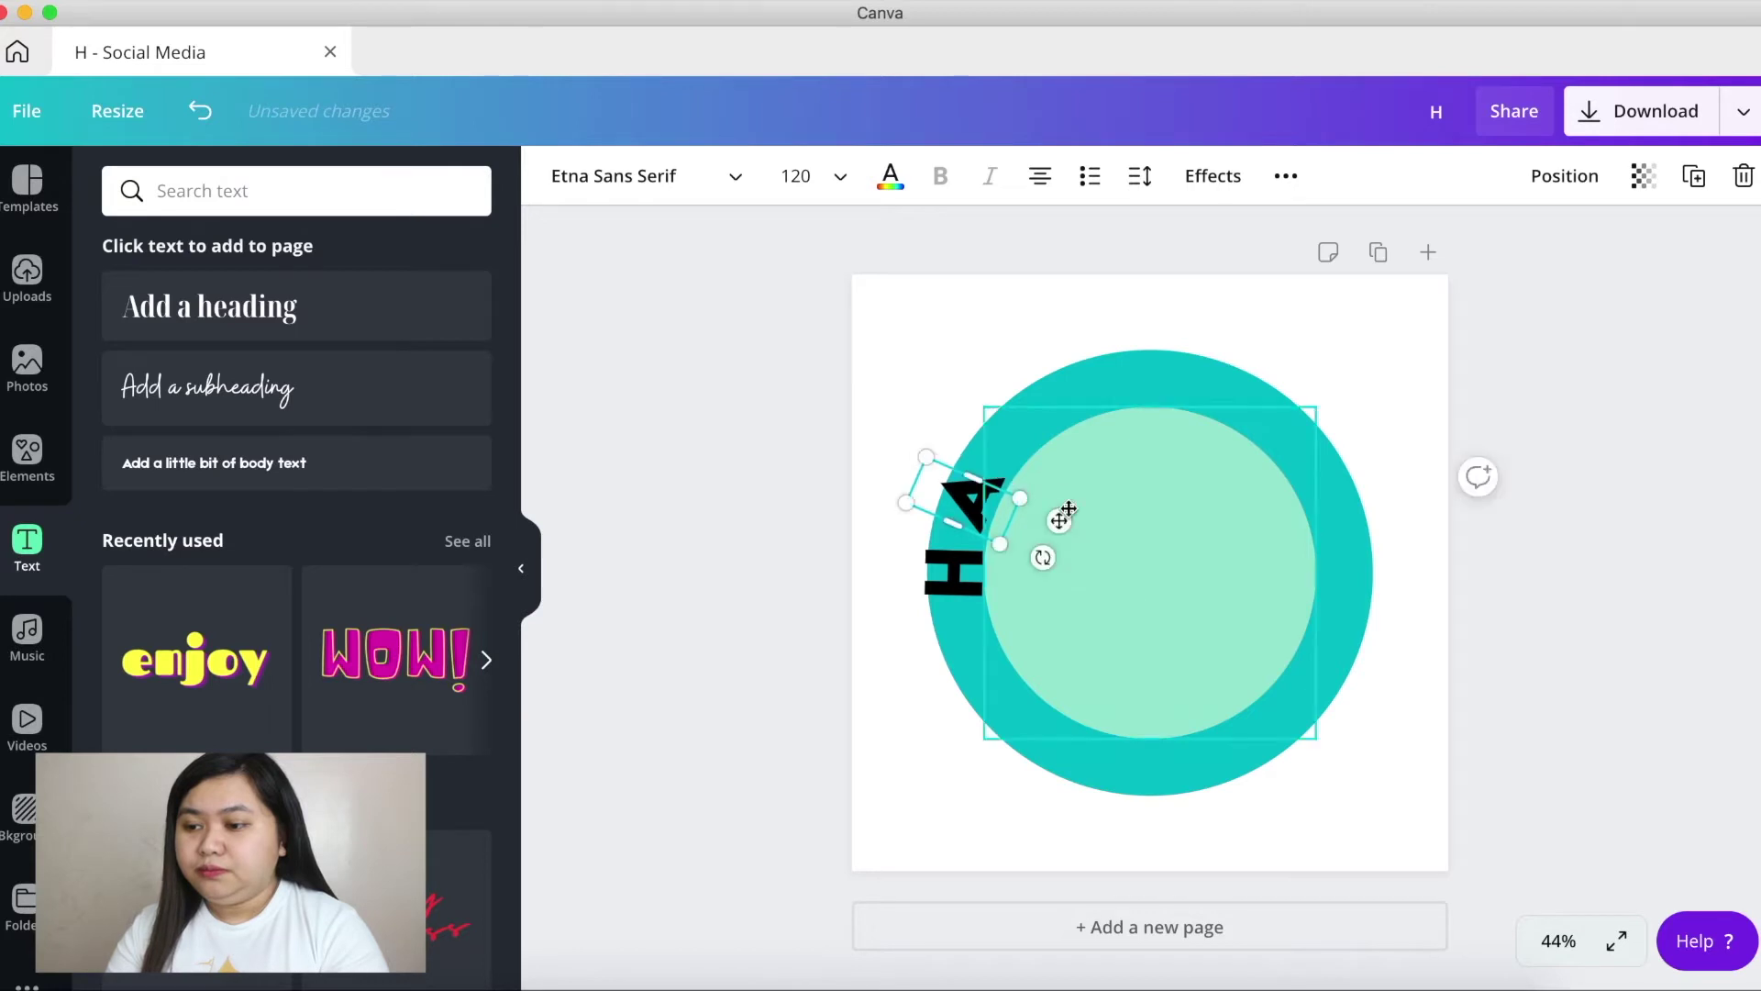
- Duplicate the A, position and rotate the copy as the third letter on the ring, and change it to "C"
click(1694, 176)
drag(1002, 530, 1008, 448)
drag(978, 513, 980, 522)
drag(1047, 569, 1045, 567)
drag(994, 438, 998, 464)
drag(1070, 514, 1058, 528)
drag(997, 454, 999, 451)
double_click(999, 451)
text(CK)
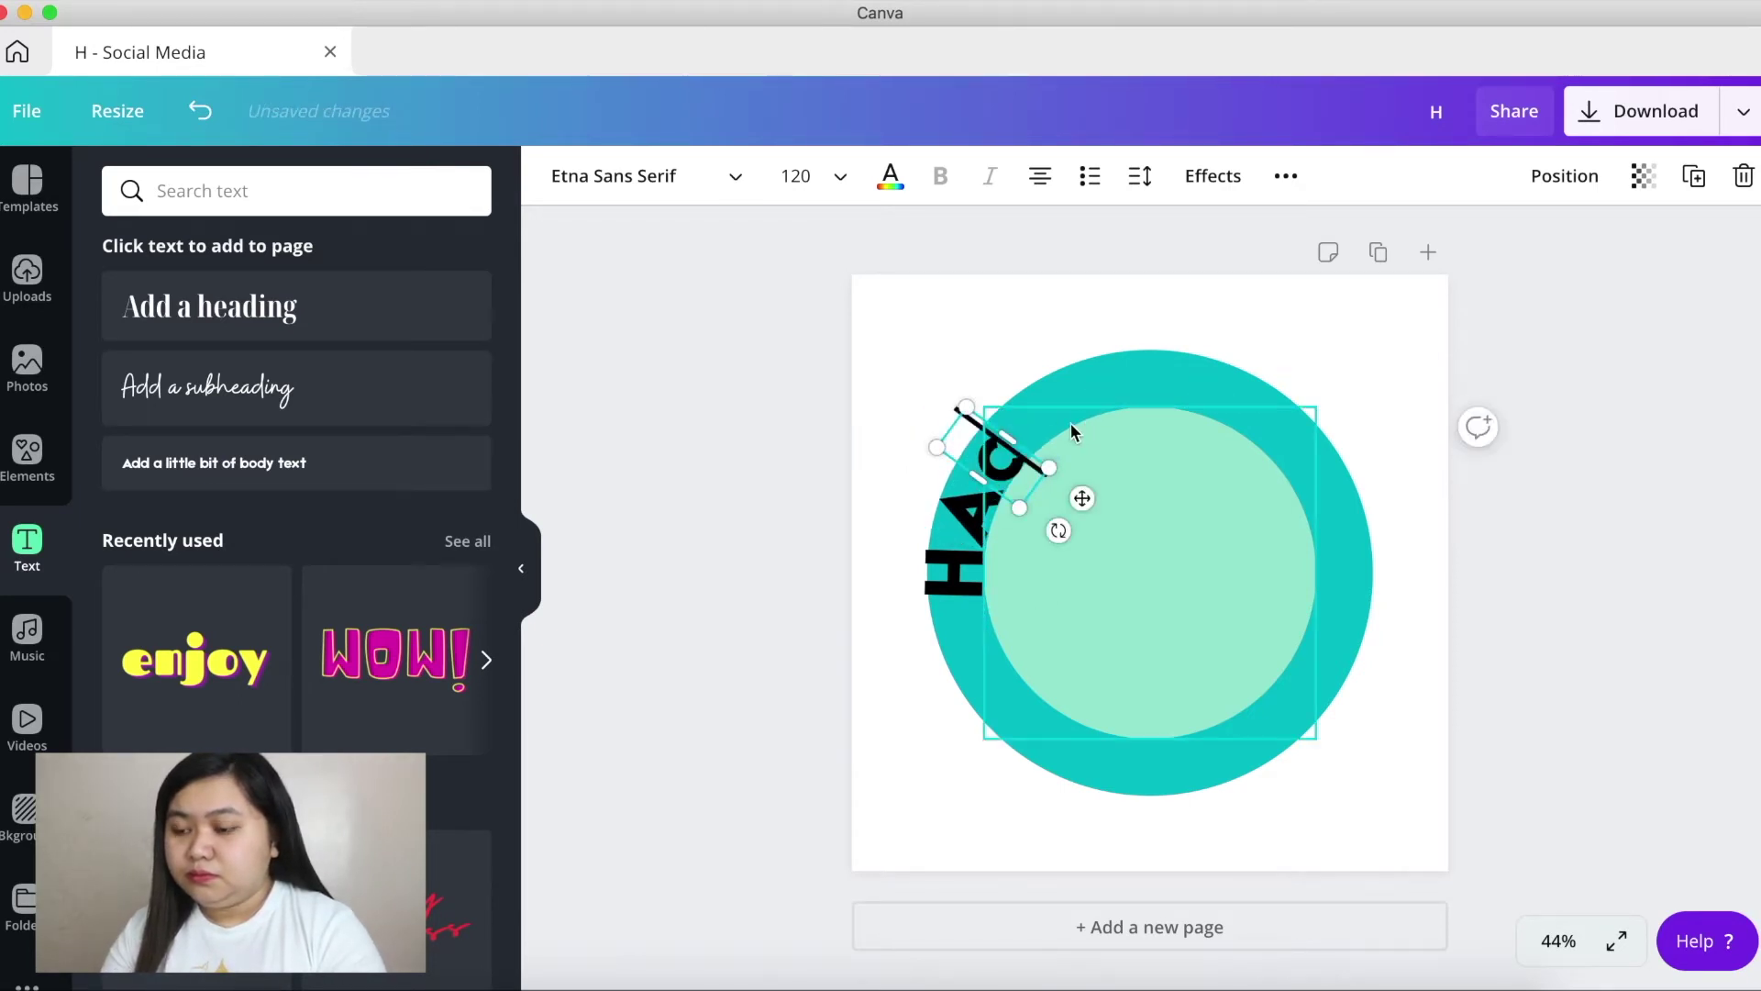
key(super+a)
text(C)
click(1069, 289)
- Duplicate the C, place the copy as the fourth letter on the ring, rotate it along the curve and change it to "E"
click(1013, 456)
click(1694, 176)
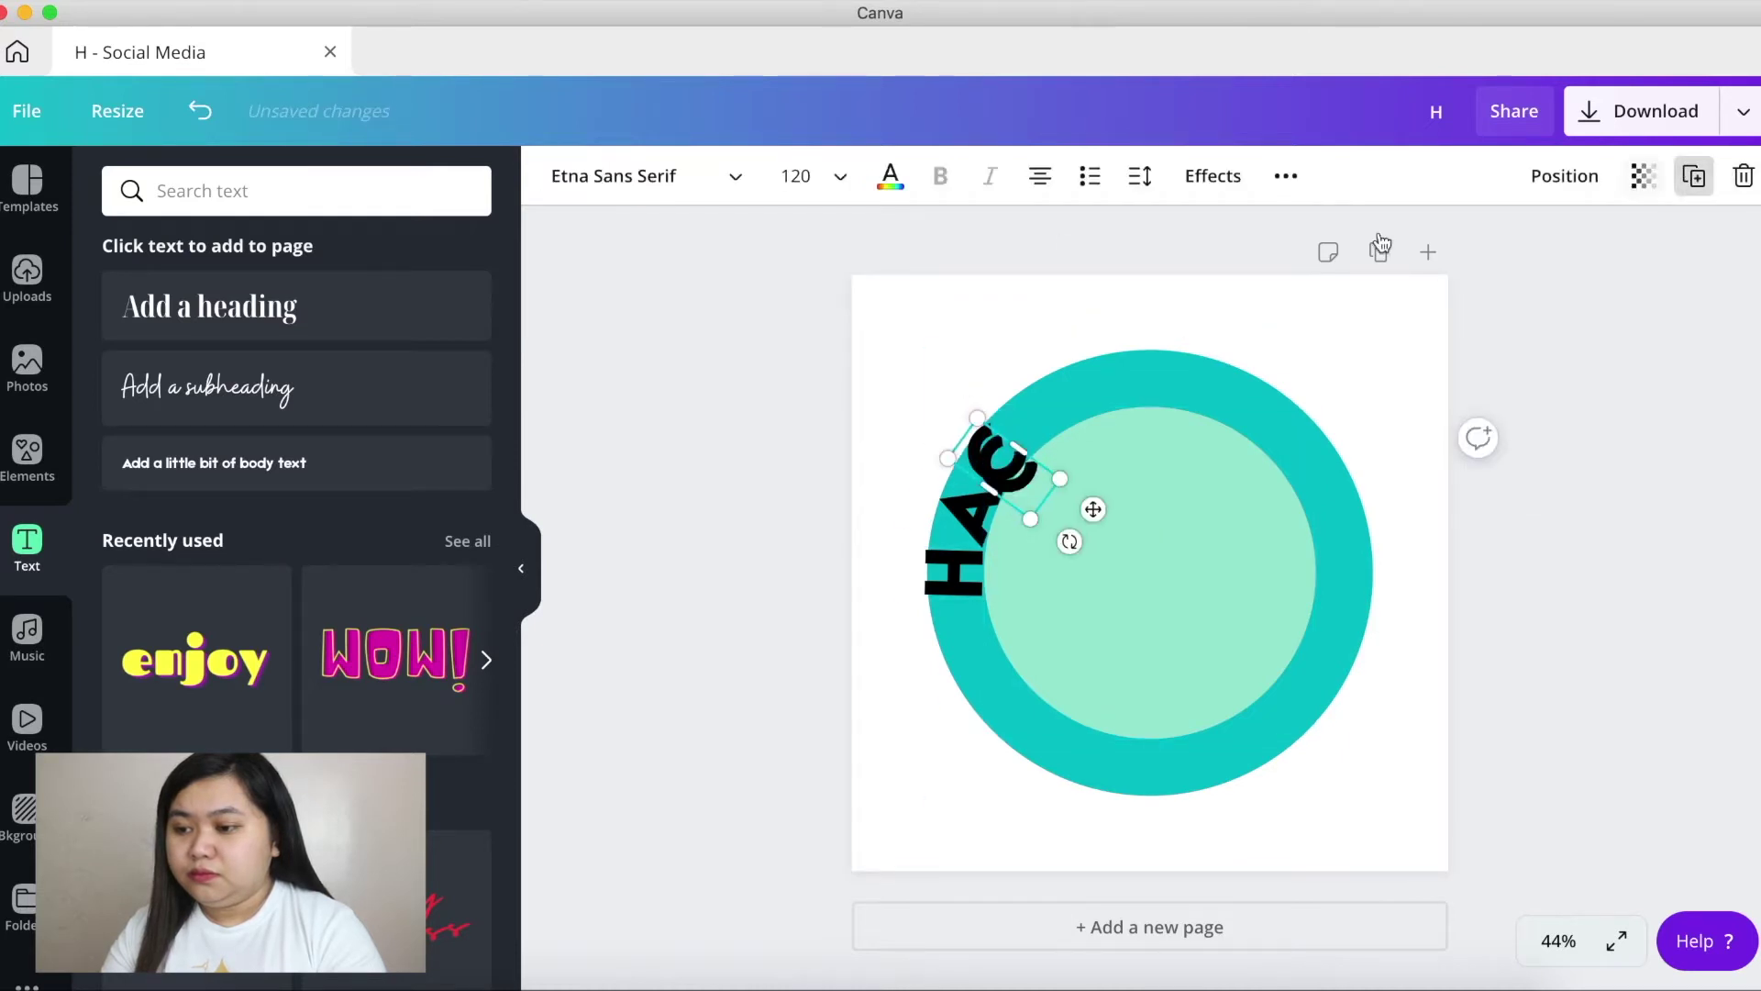
drag(1010, 475, 1046, 424)
drag(1105, 477, 1080, 503)
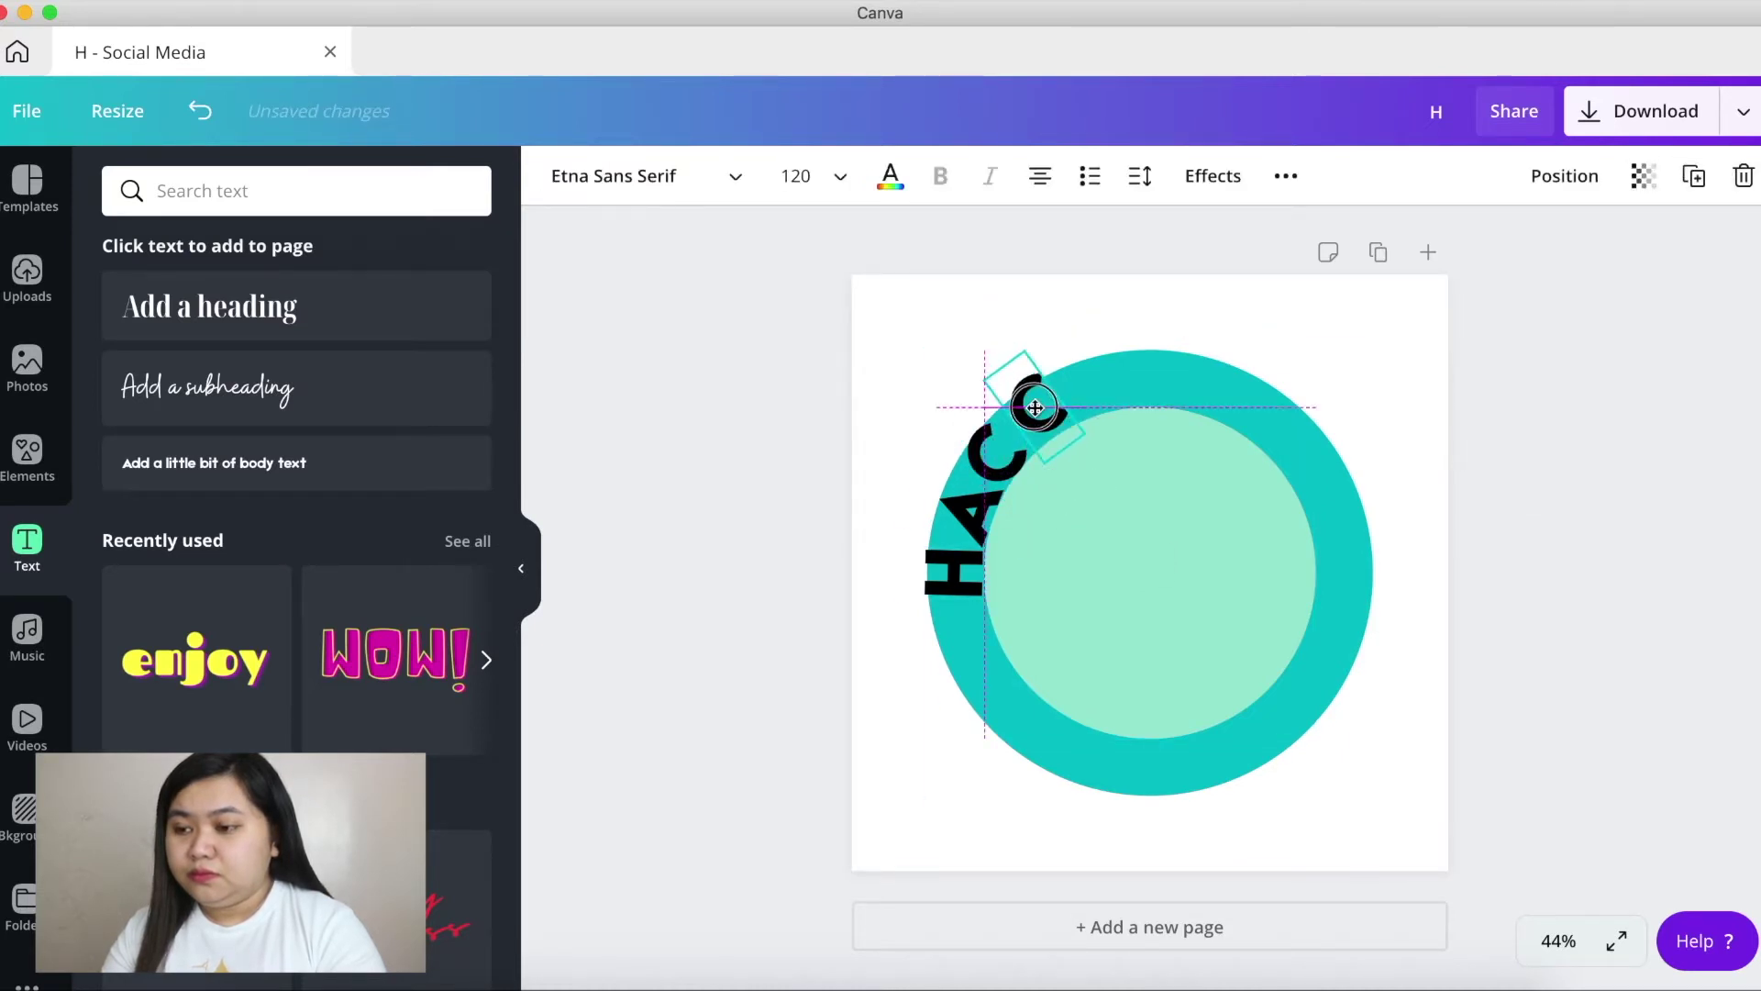
text(E)
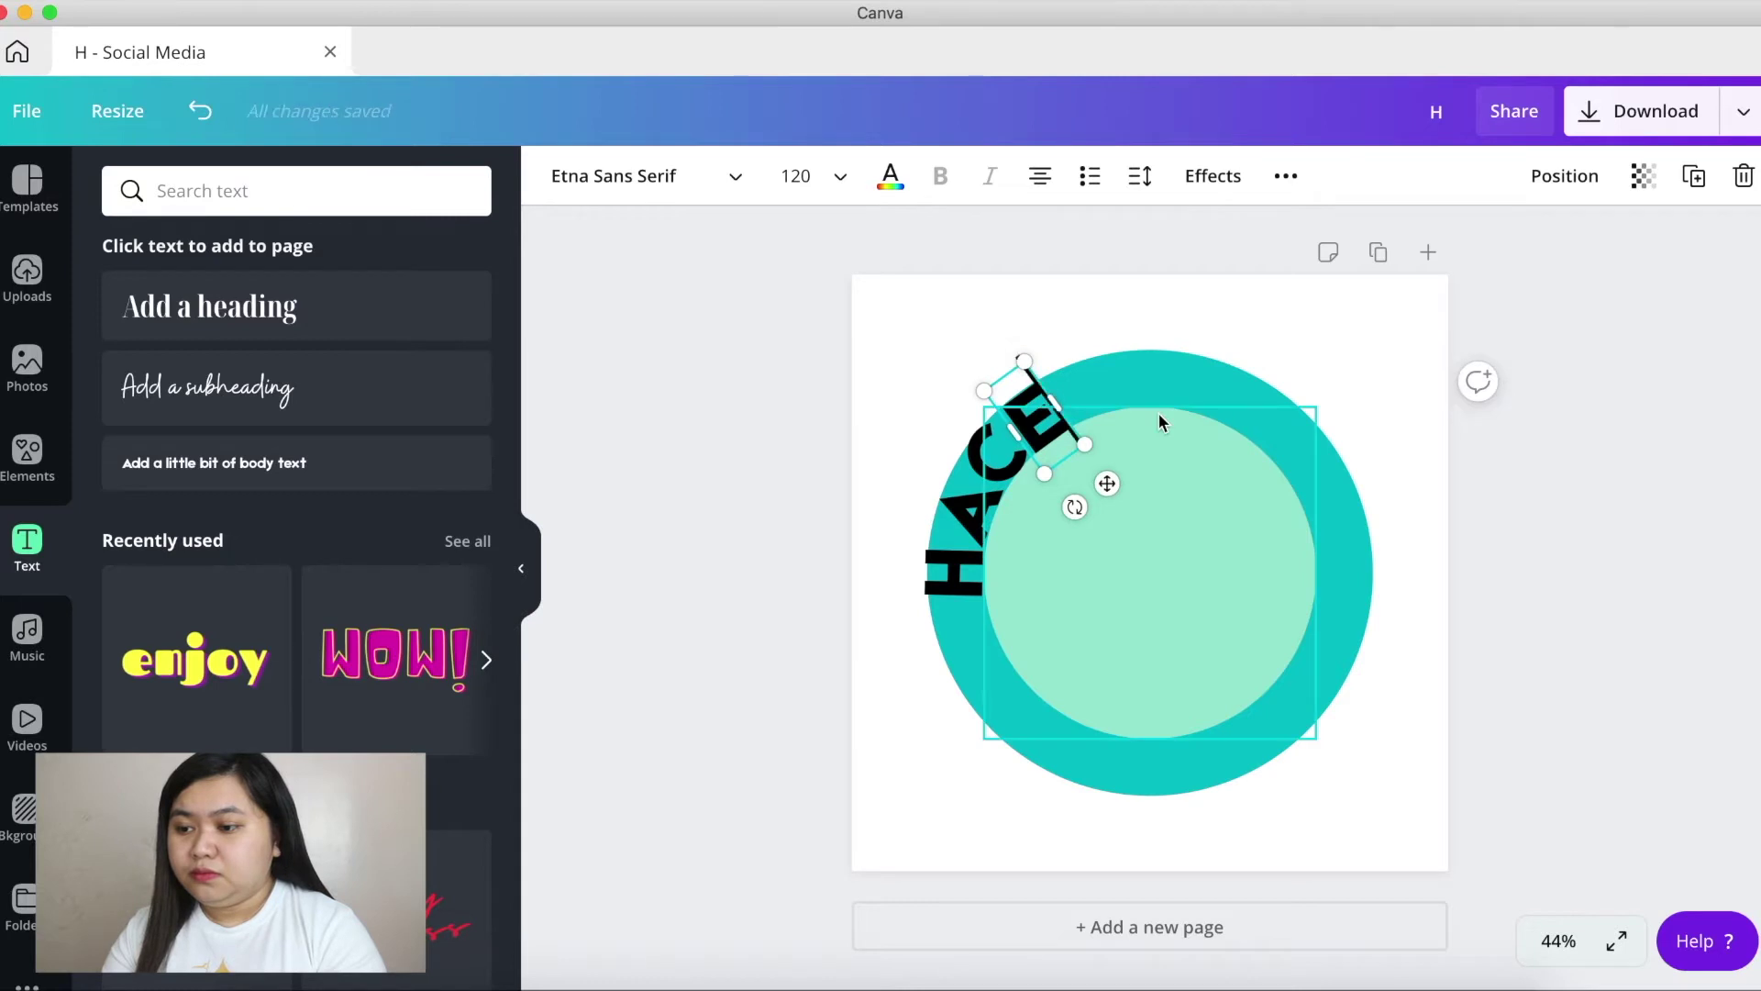
click(1410, 323)
- Duplicate the E, place the copy as the fifth letter on the ring, rotate it along the curve and change it to "L"
drag(1044, 426, 1080, 451)
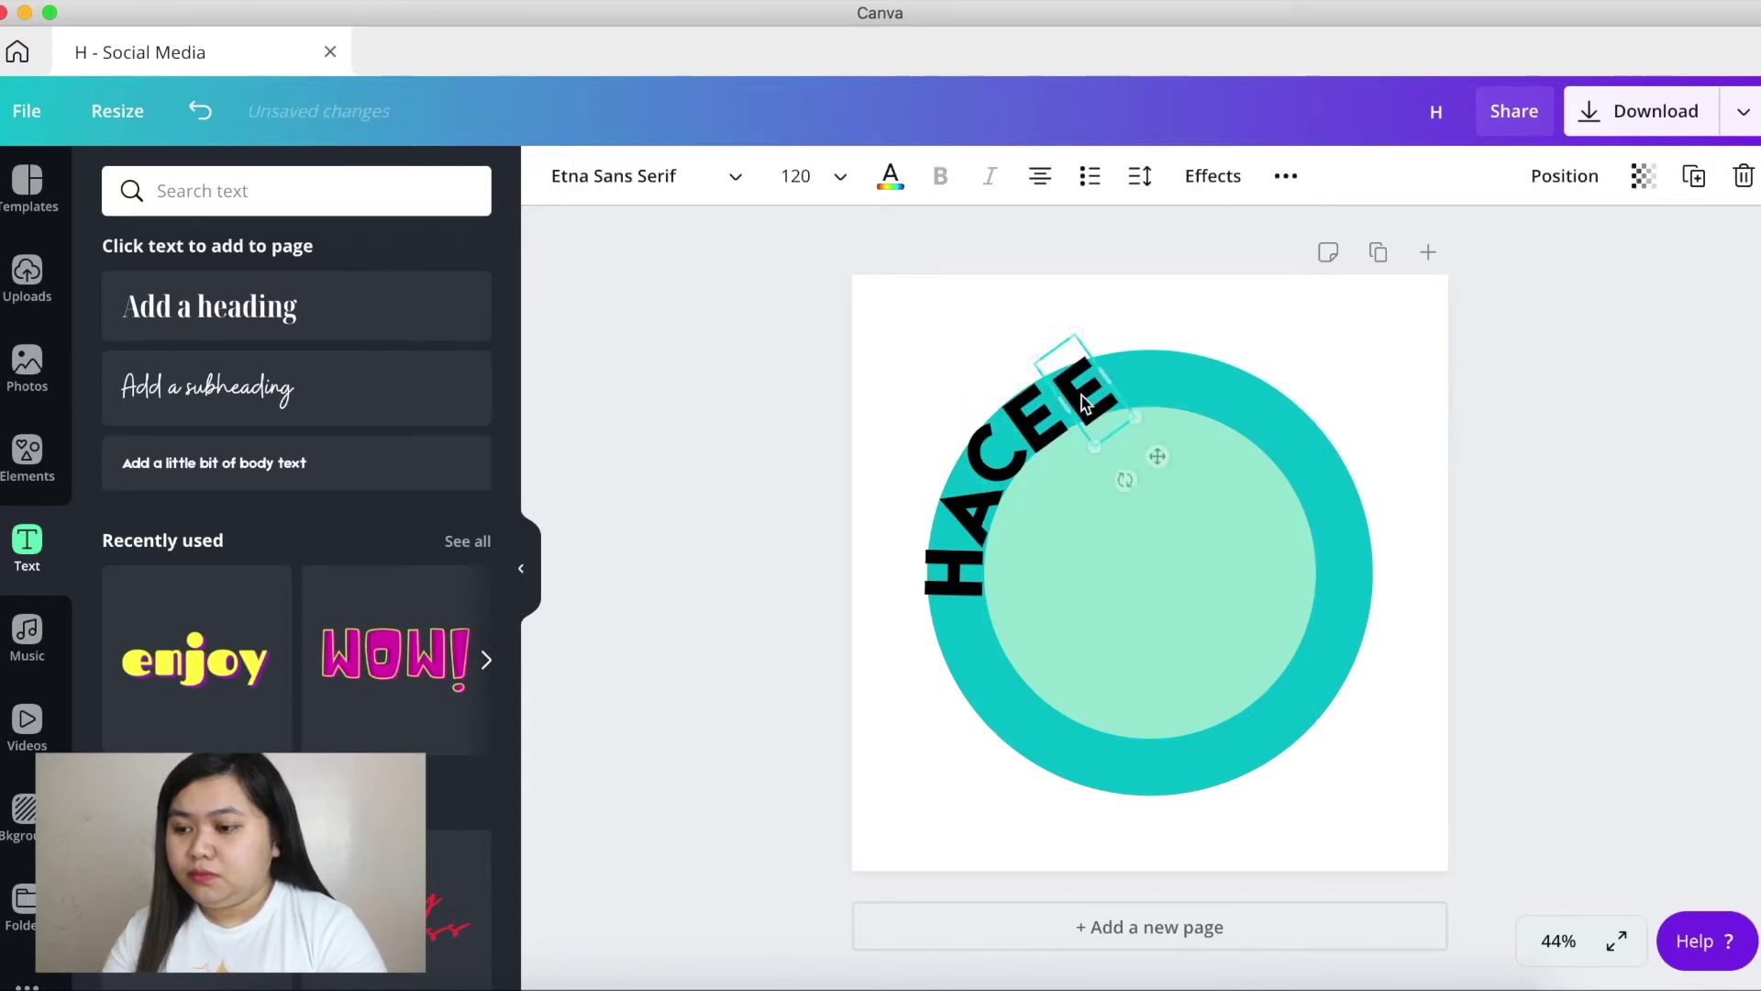
drag(1126, 480, 1099, 487)
click(1088, 385)
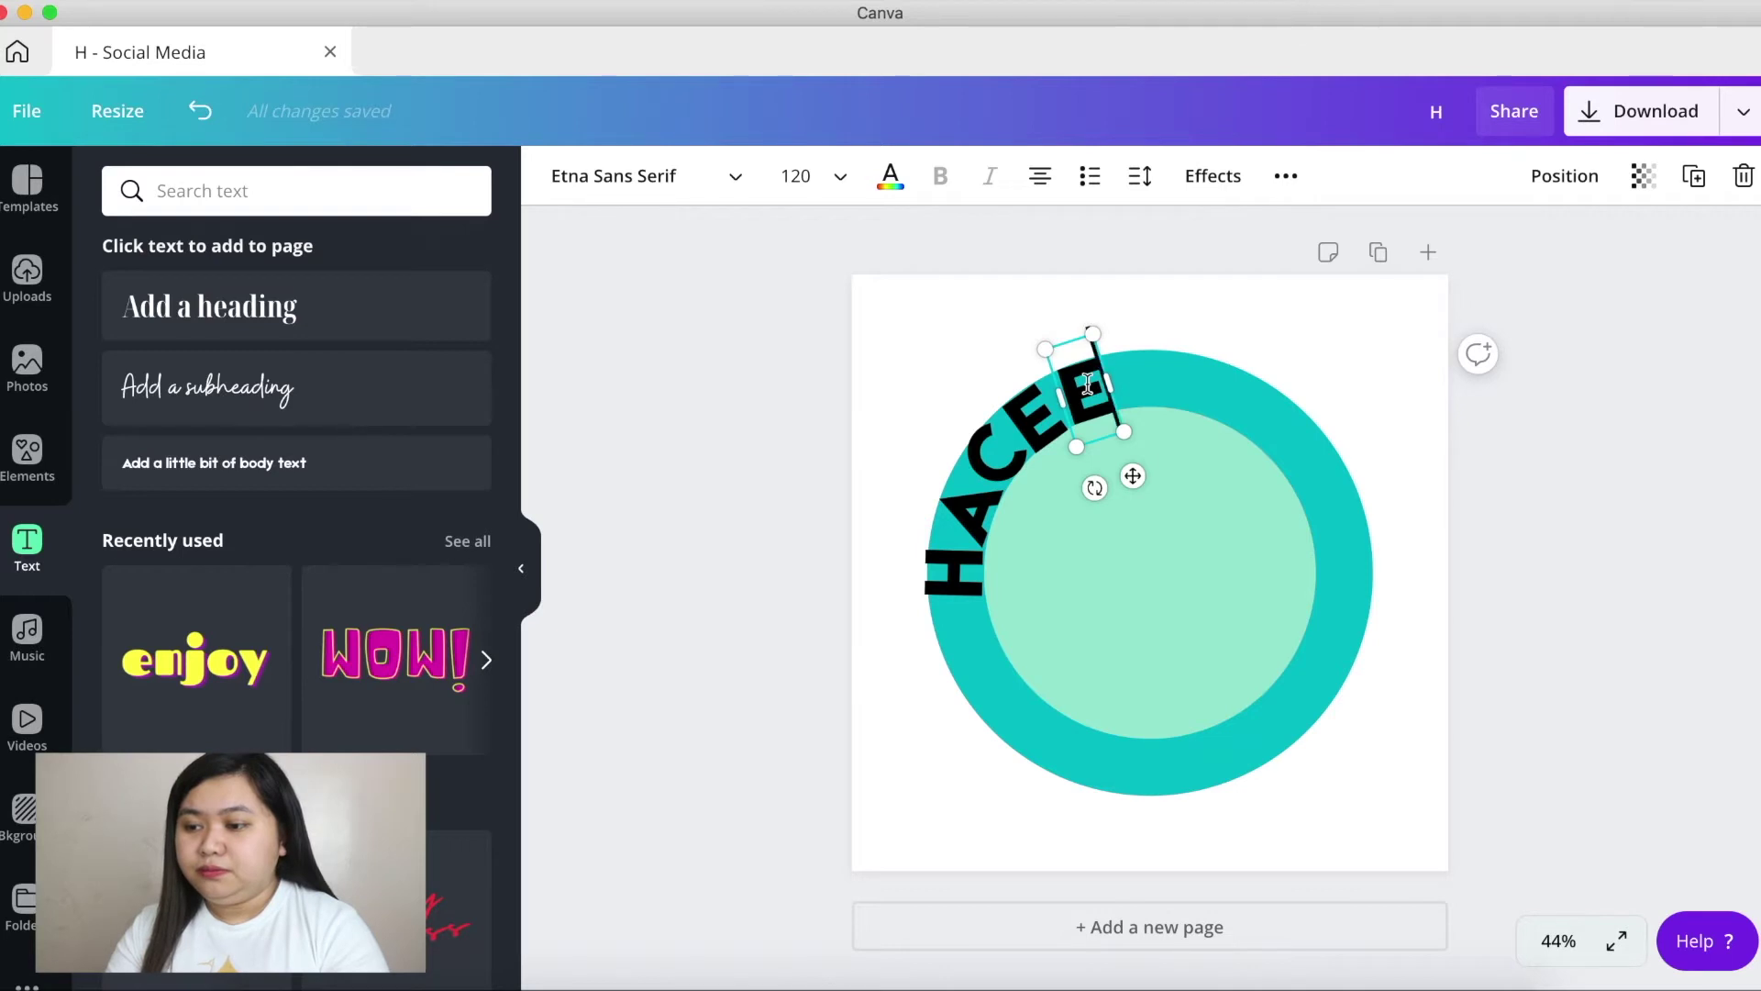
double_click(1102, 385)
text(L)
click(1403, 305)
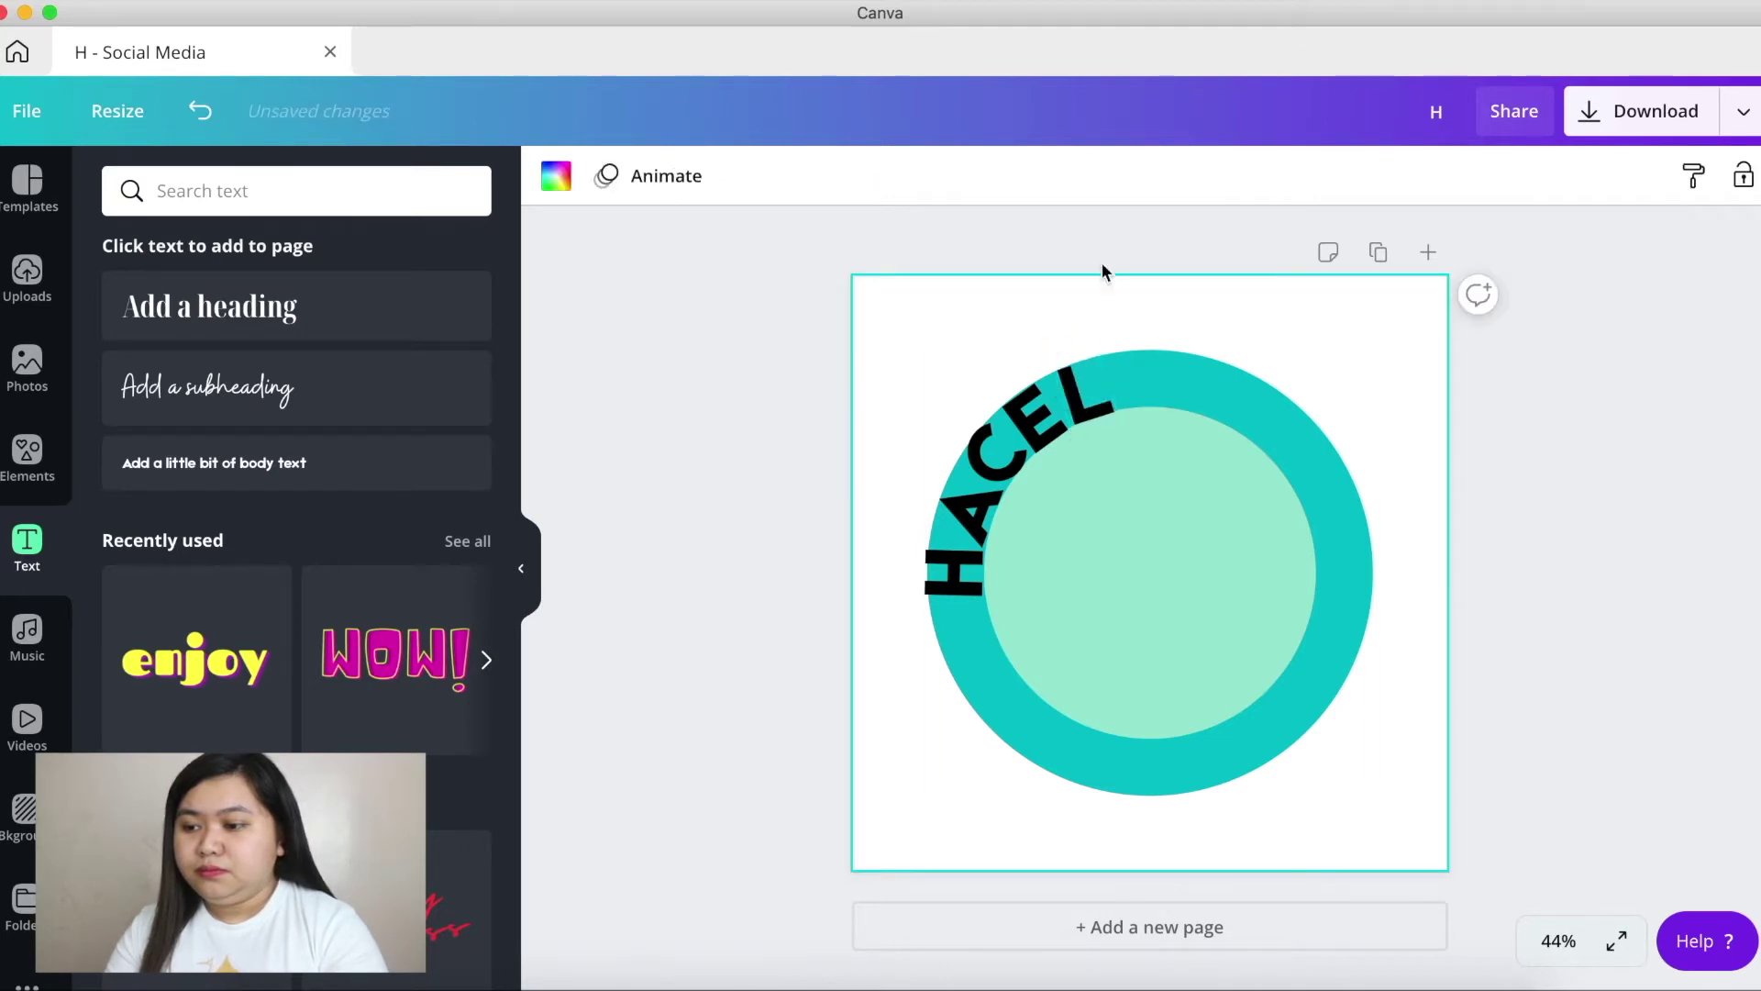
- Duplicate the L, place the copy near the ring's top centre after a word gap, turn it nearly upright and change it to "C"
click(1091, 396)
click(1694, 176)
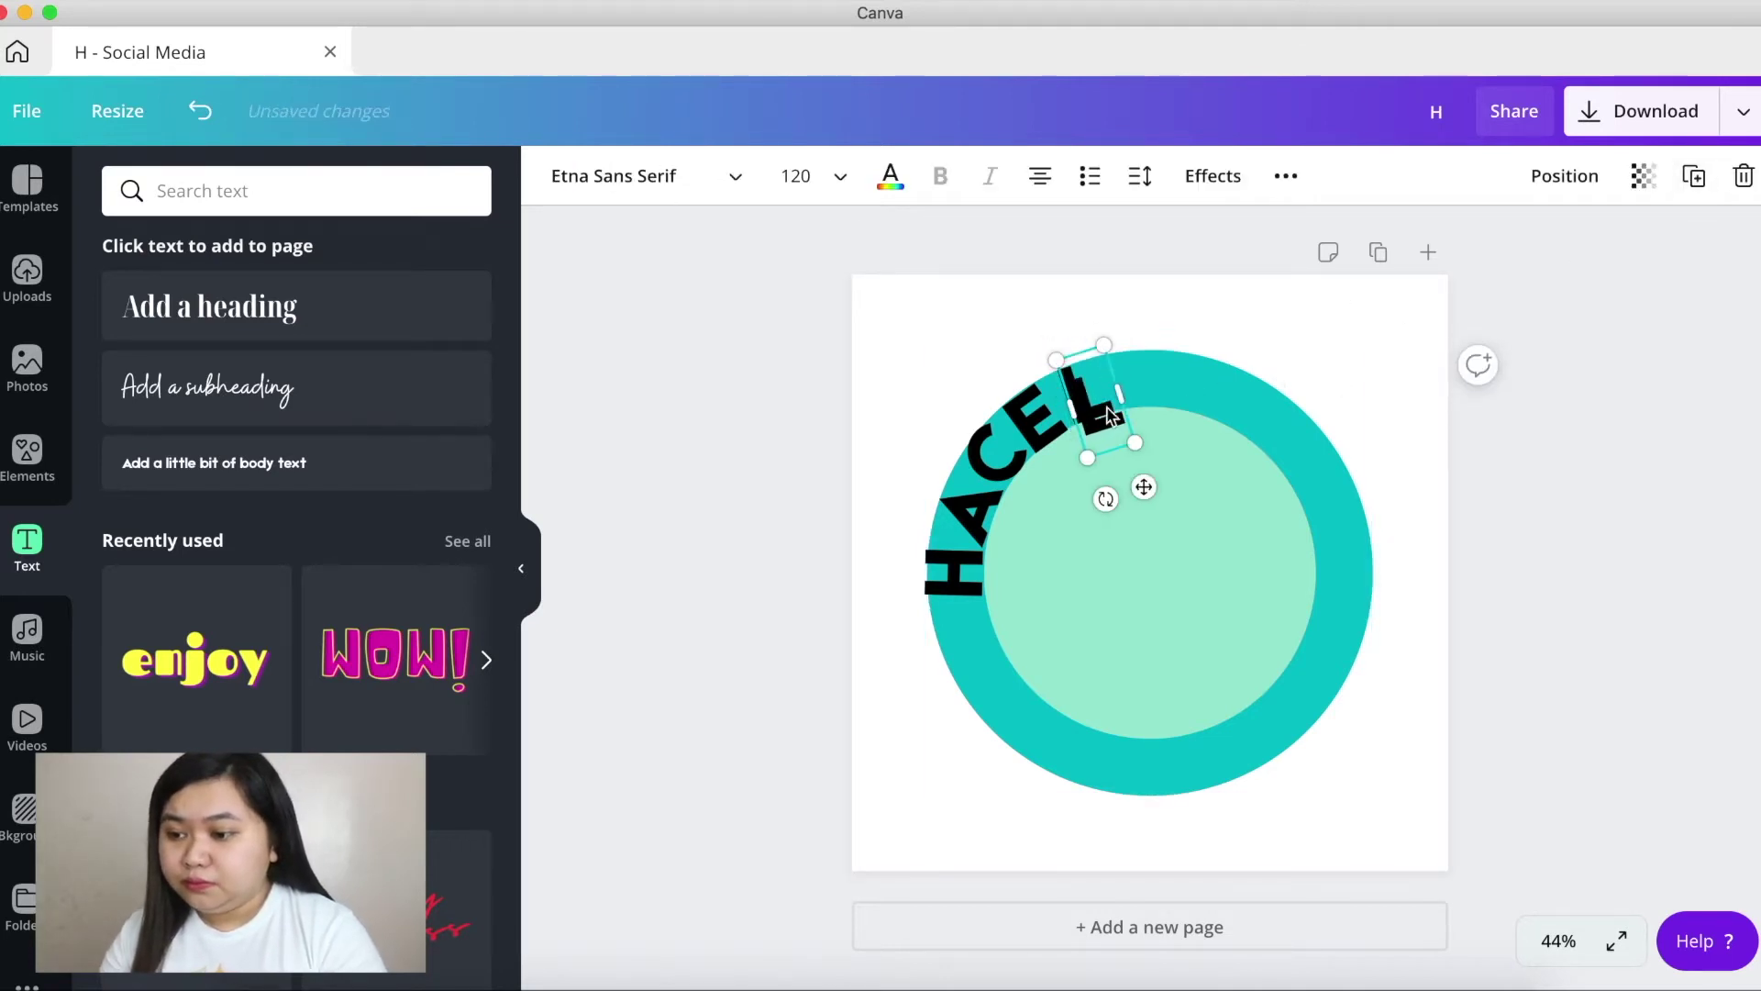
drag(1113, 412, 1180, 384)
mouse_move(1173, 469)
mouse_down()
mouse_move(1147, 471)
mouse_move(1180, 474)
mouse_up()
double_click(1163, 380)
text(C)
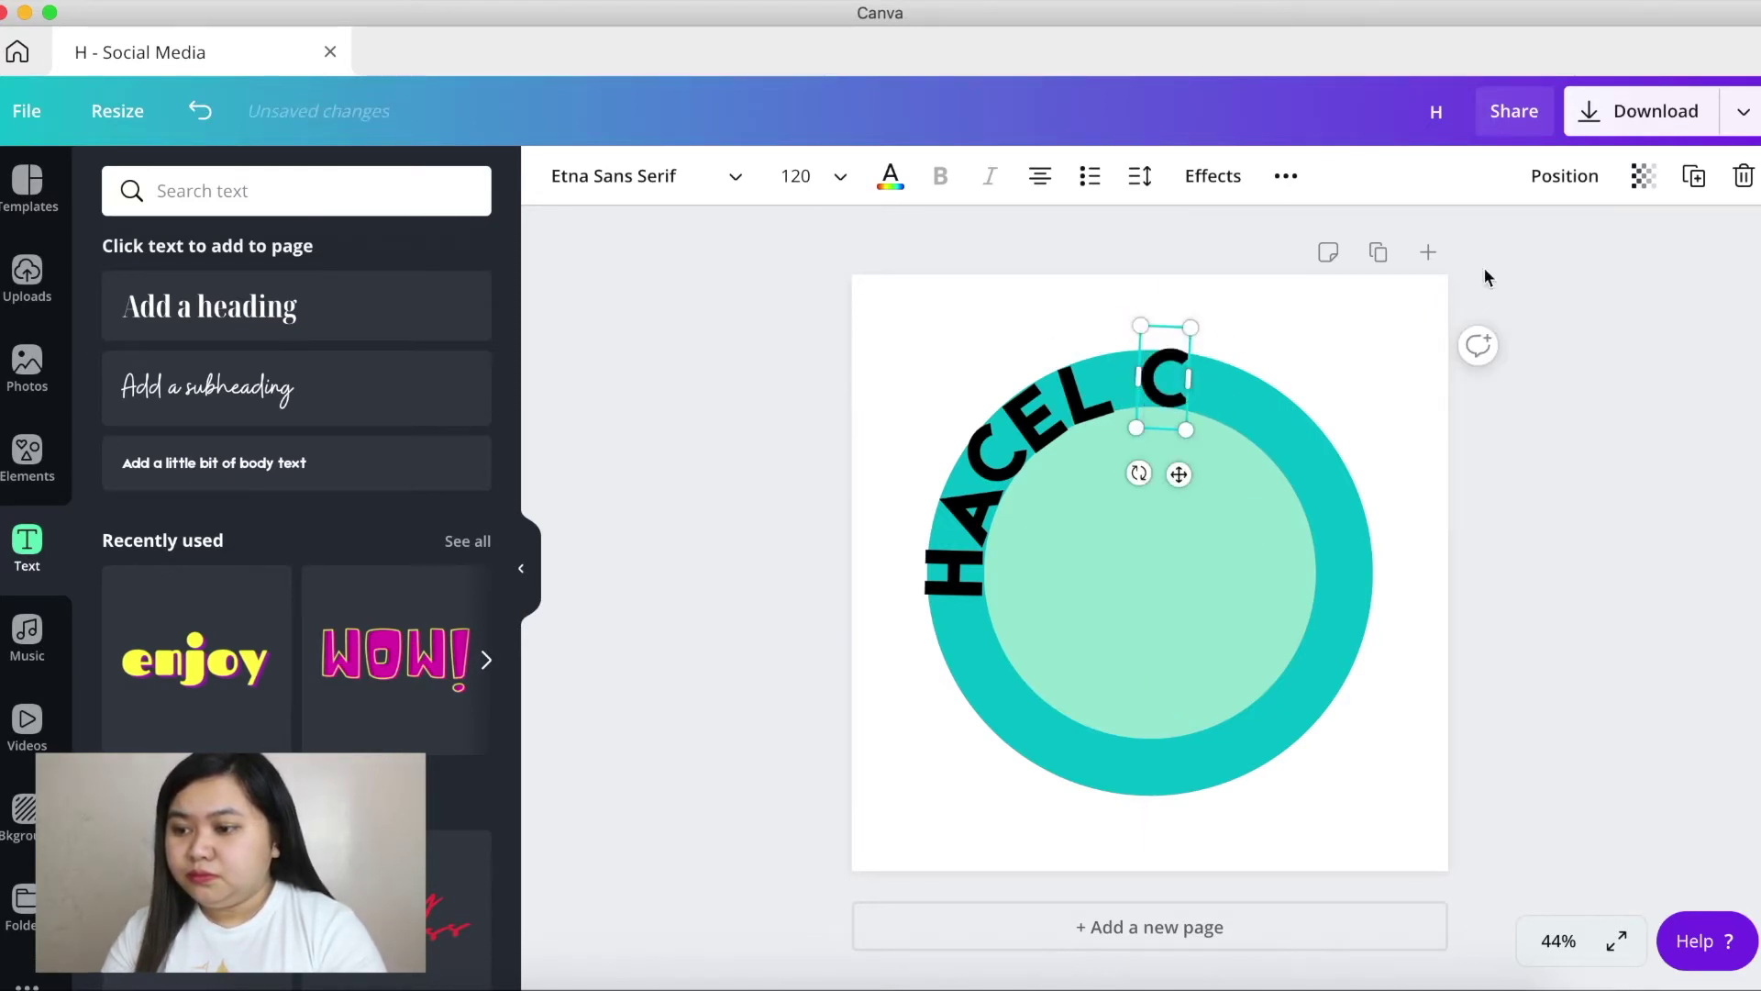
- Duplicate the second word's C, place the copy beside it, tilt it clockwise along the ring and change it to "R"
click(1694, 177)
drag(1174, 382, 1215, 384)
drag(1200, 473, 1163, 472)
double_click(1225, 392)
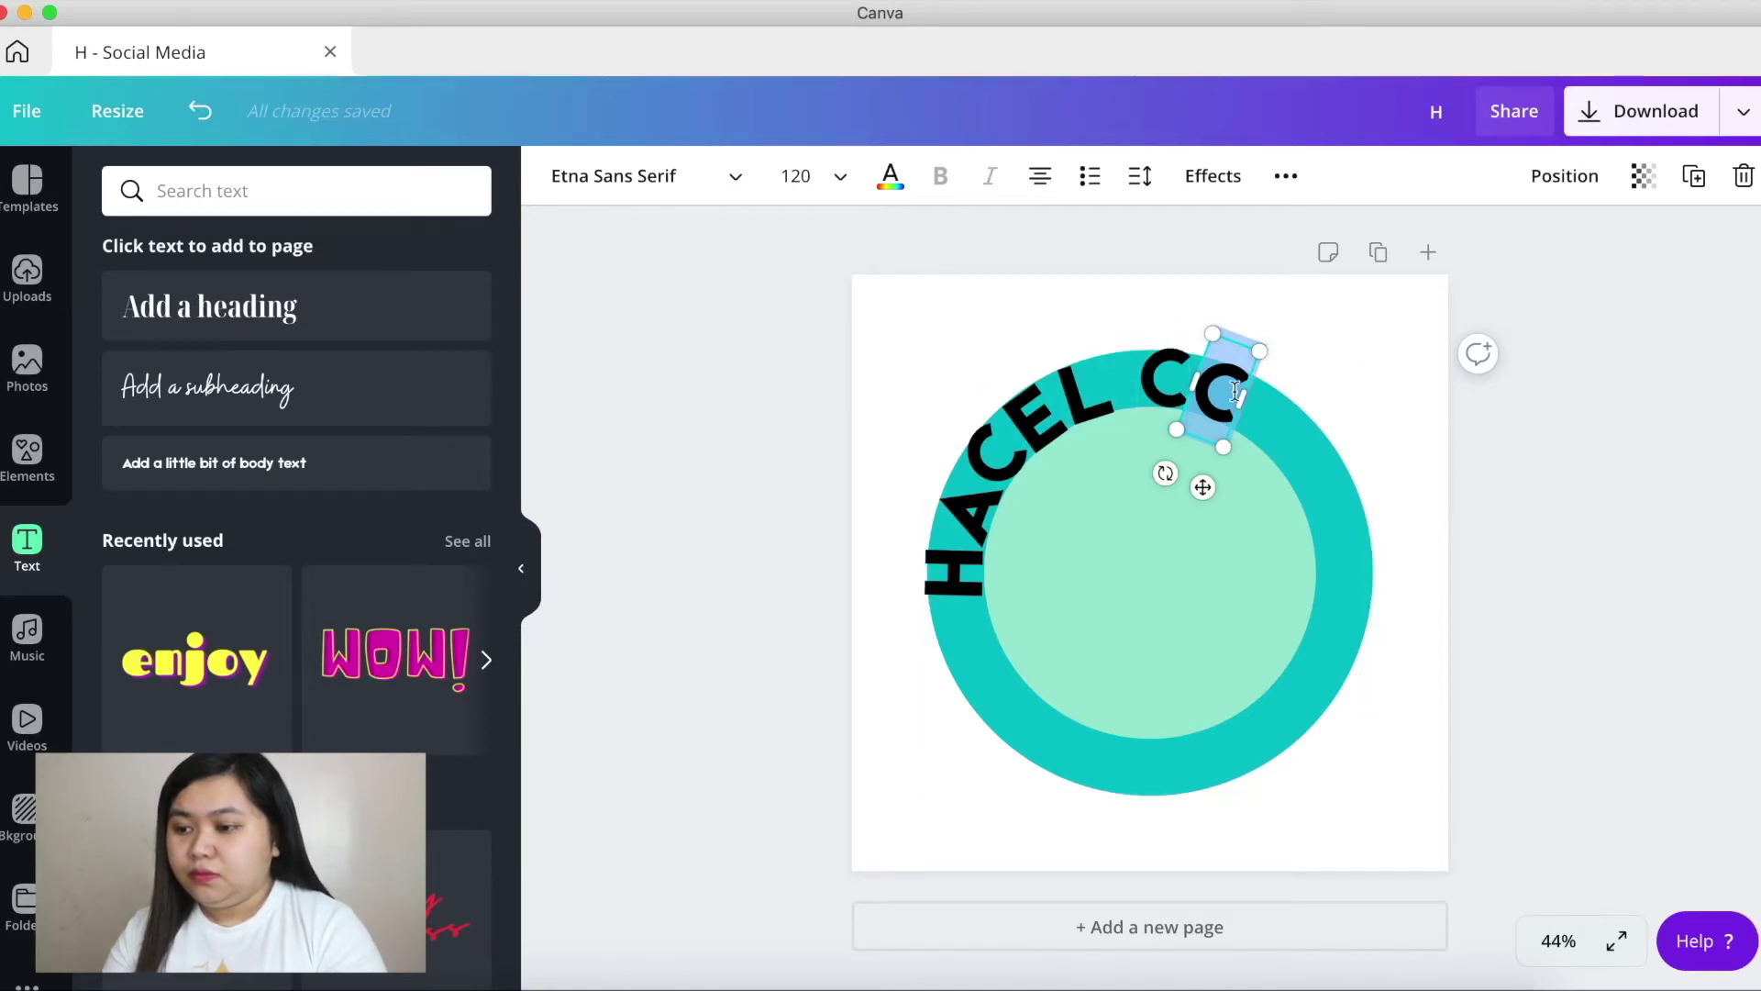
text(R)
click(1522, 427)
- Duplicate the R, place the copy after it on the ring, change it to "U" and rotate it to follow the curve
drag(1228, 413, 1262, 435)
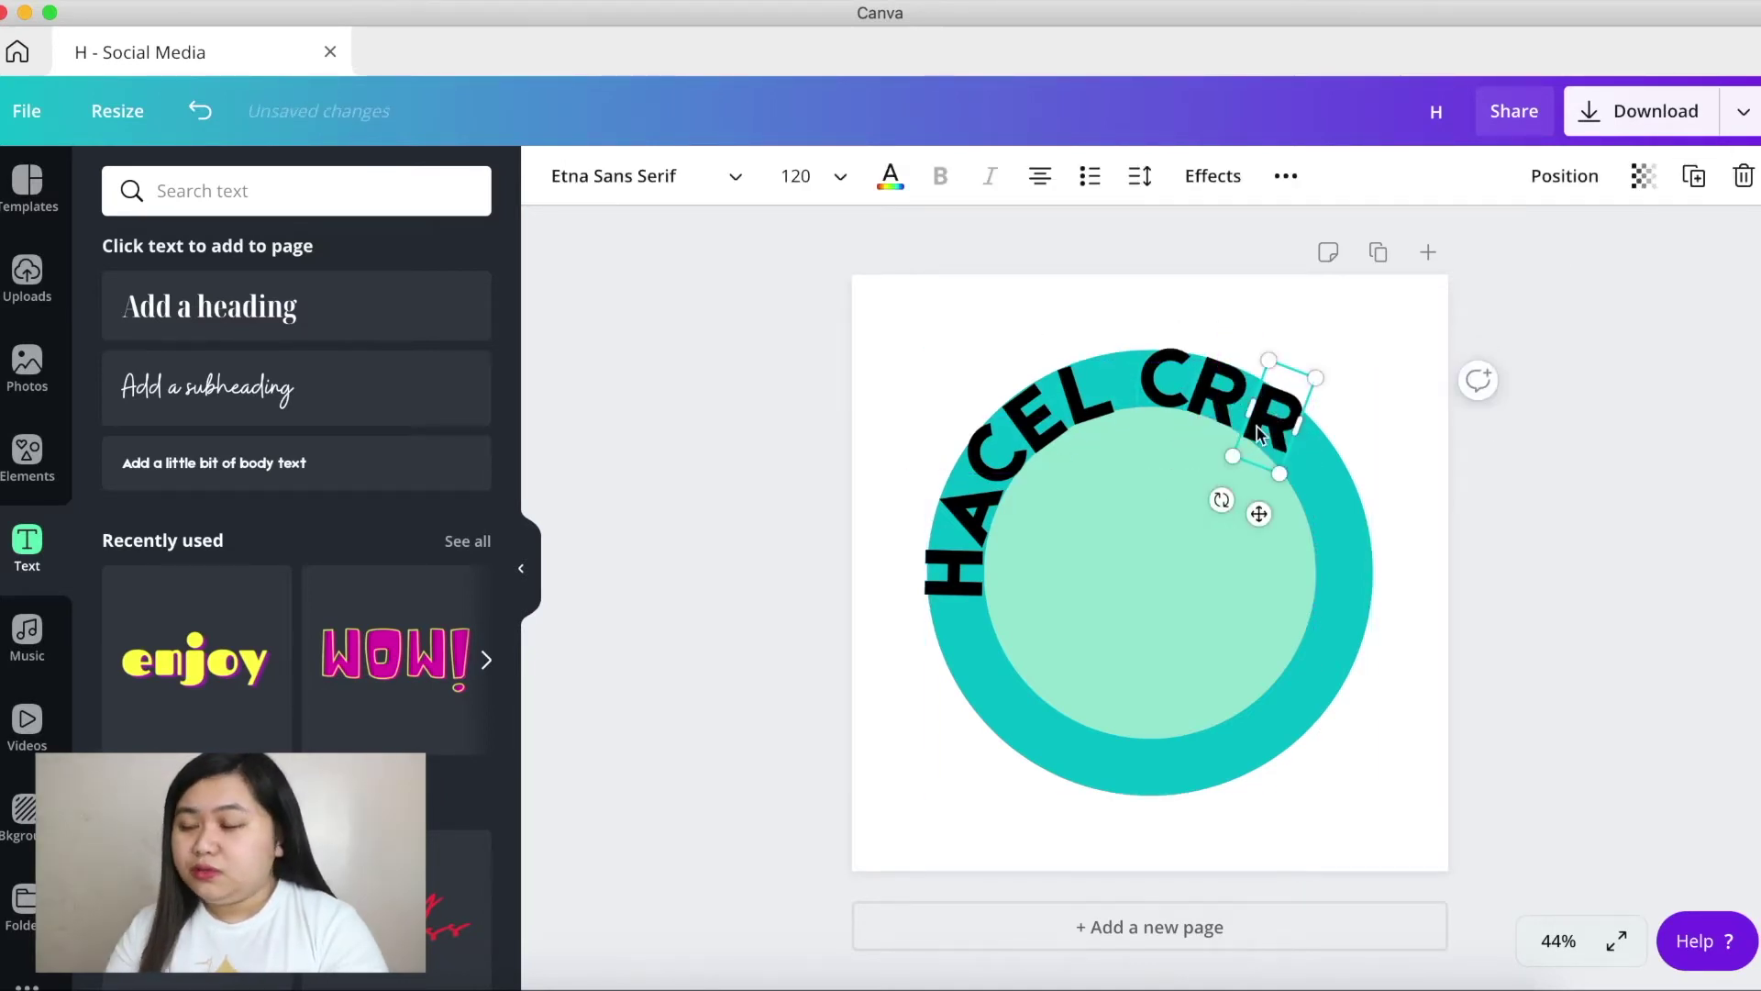
double_click(1266, 424)
text(U)
drag(1223, 499, 1201, 483)
click(1506, 352)
drag(1275, 433, 1266, 433)
click(1358, 333)
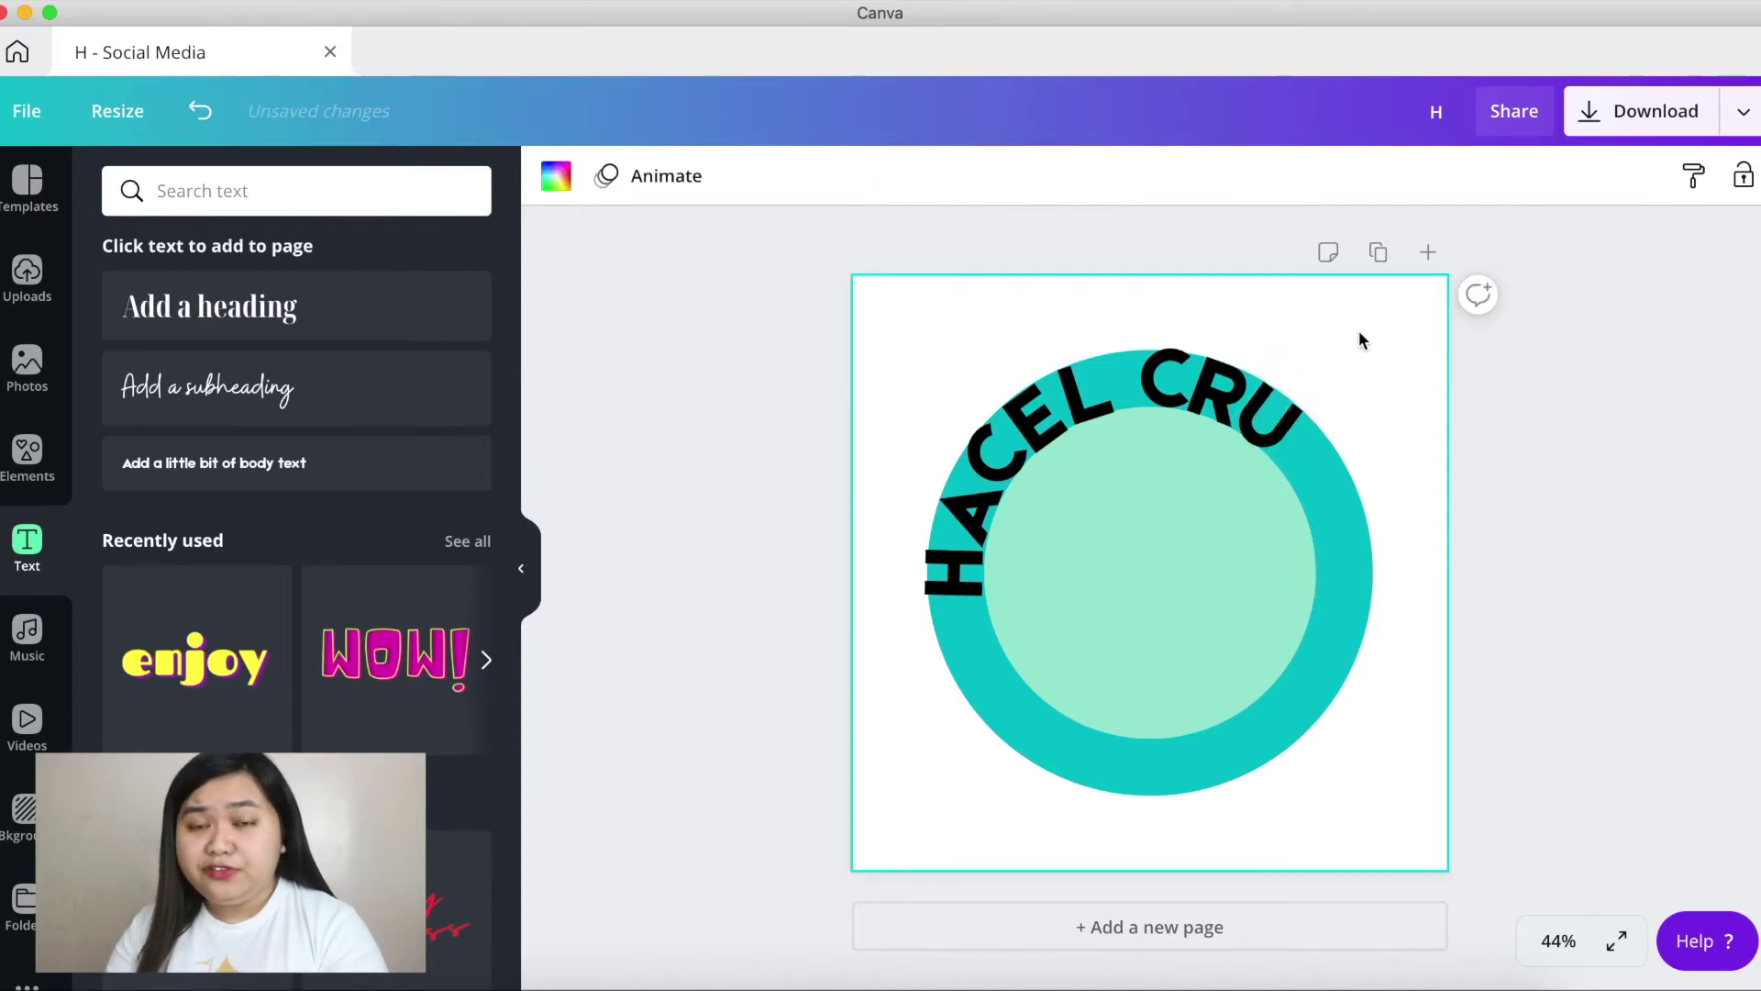
- Duplicate the U, place the copy as the last letter on the ring, change it to "Z" and rotate it to about 51°
click(1283, 427)
click(1694, 177)
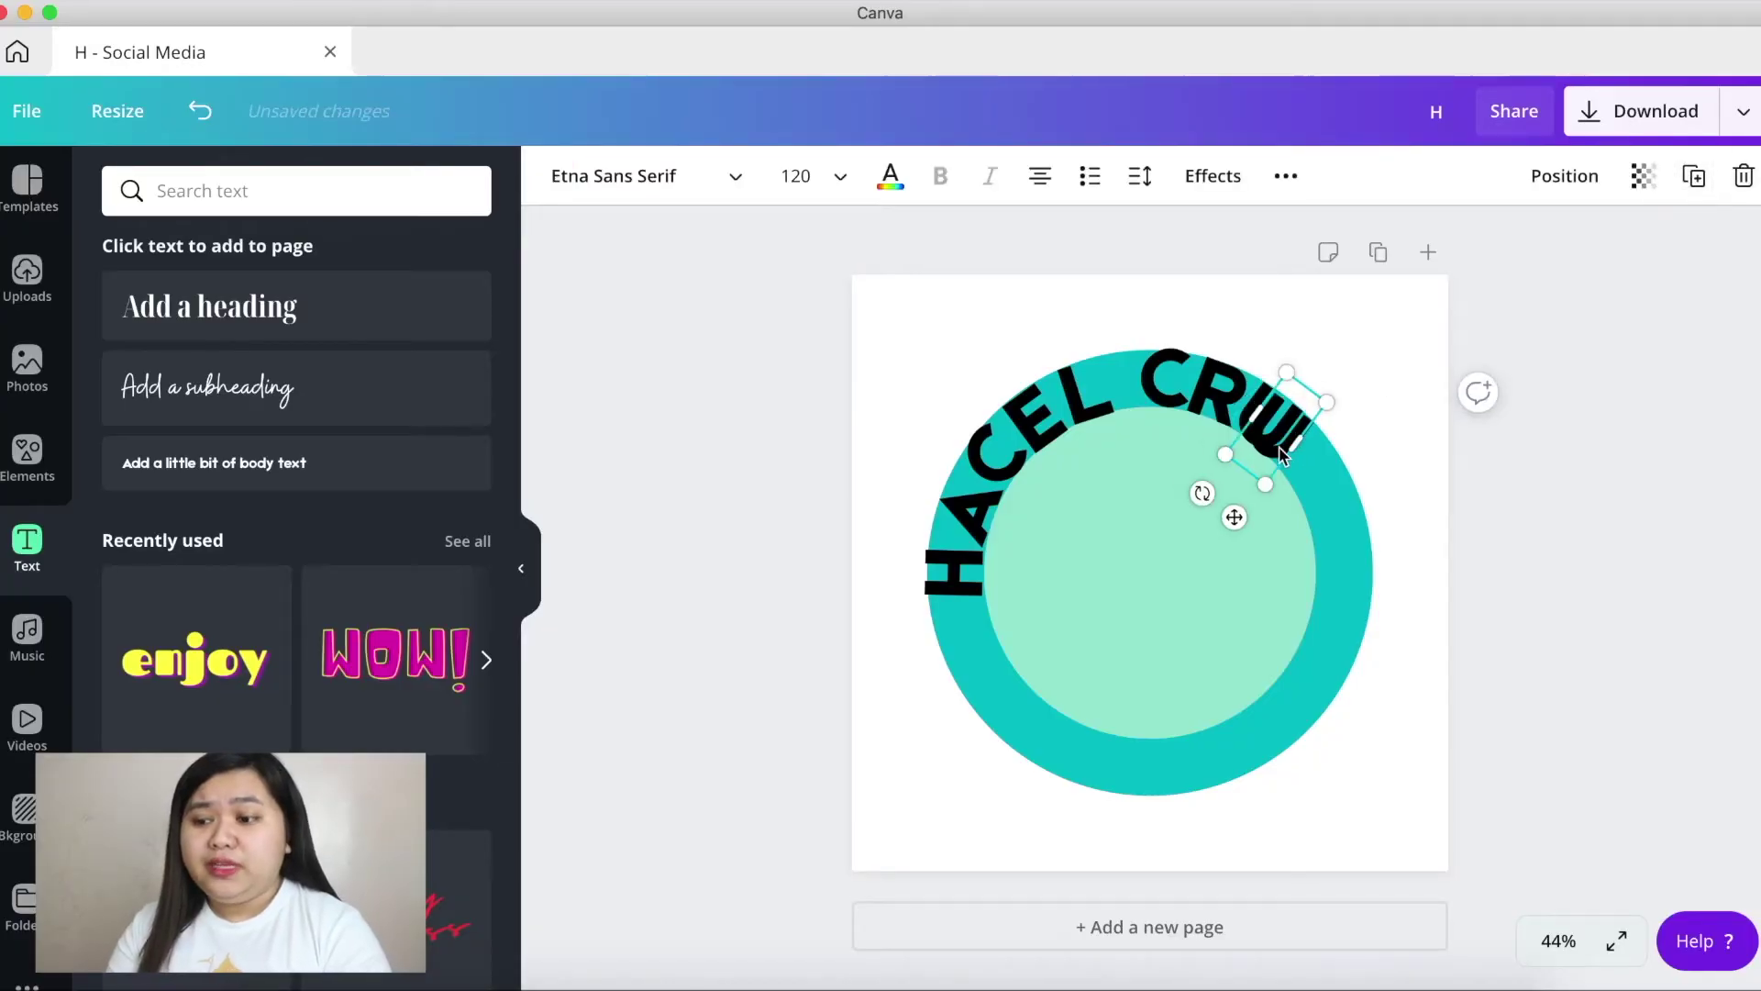
drag(1231, 516, 1234, 478)
text(Z)
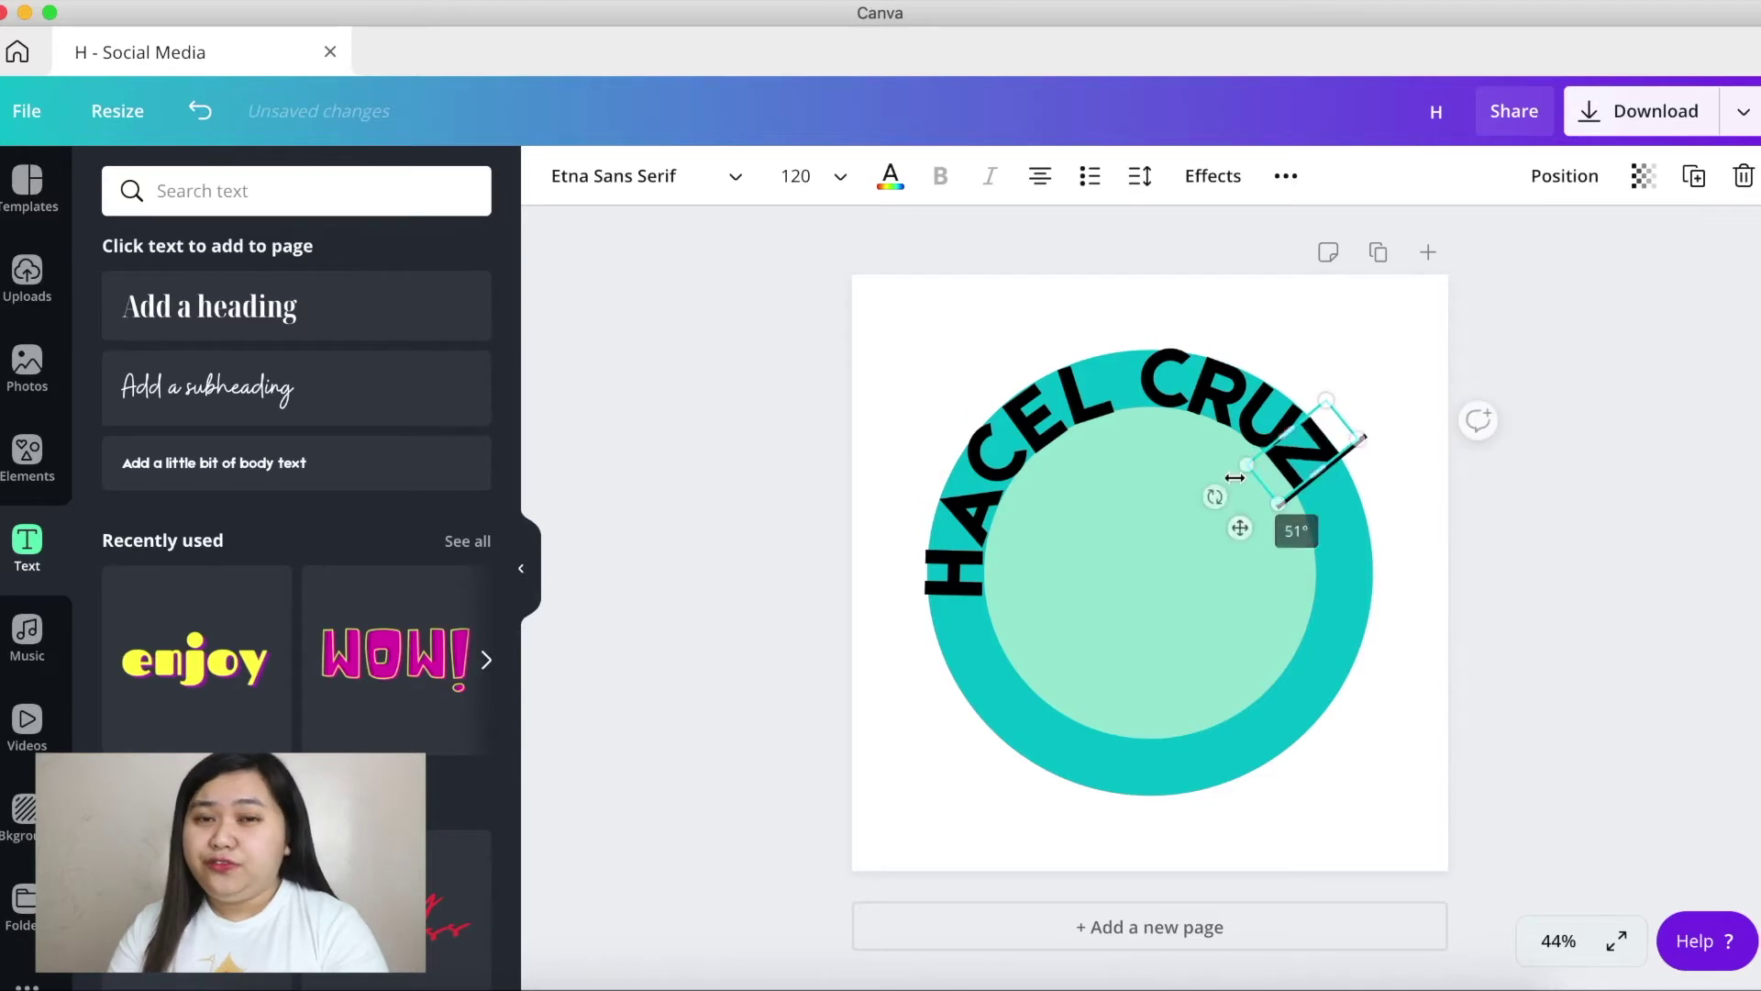
click(1470, 493)
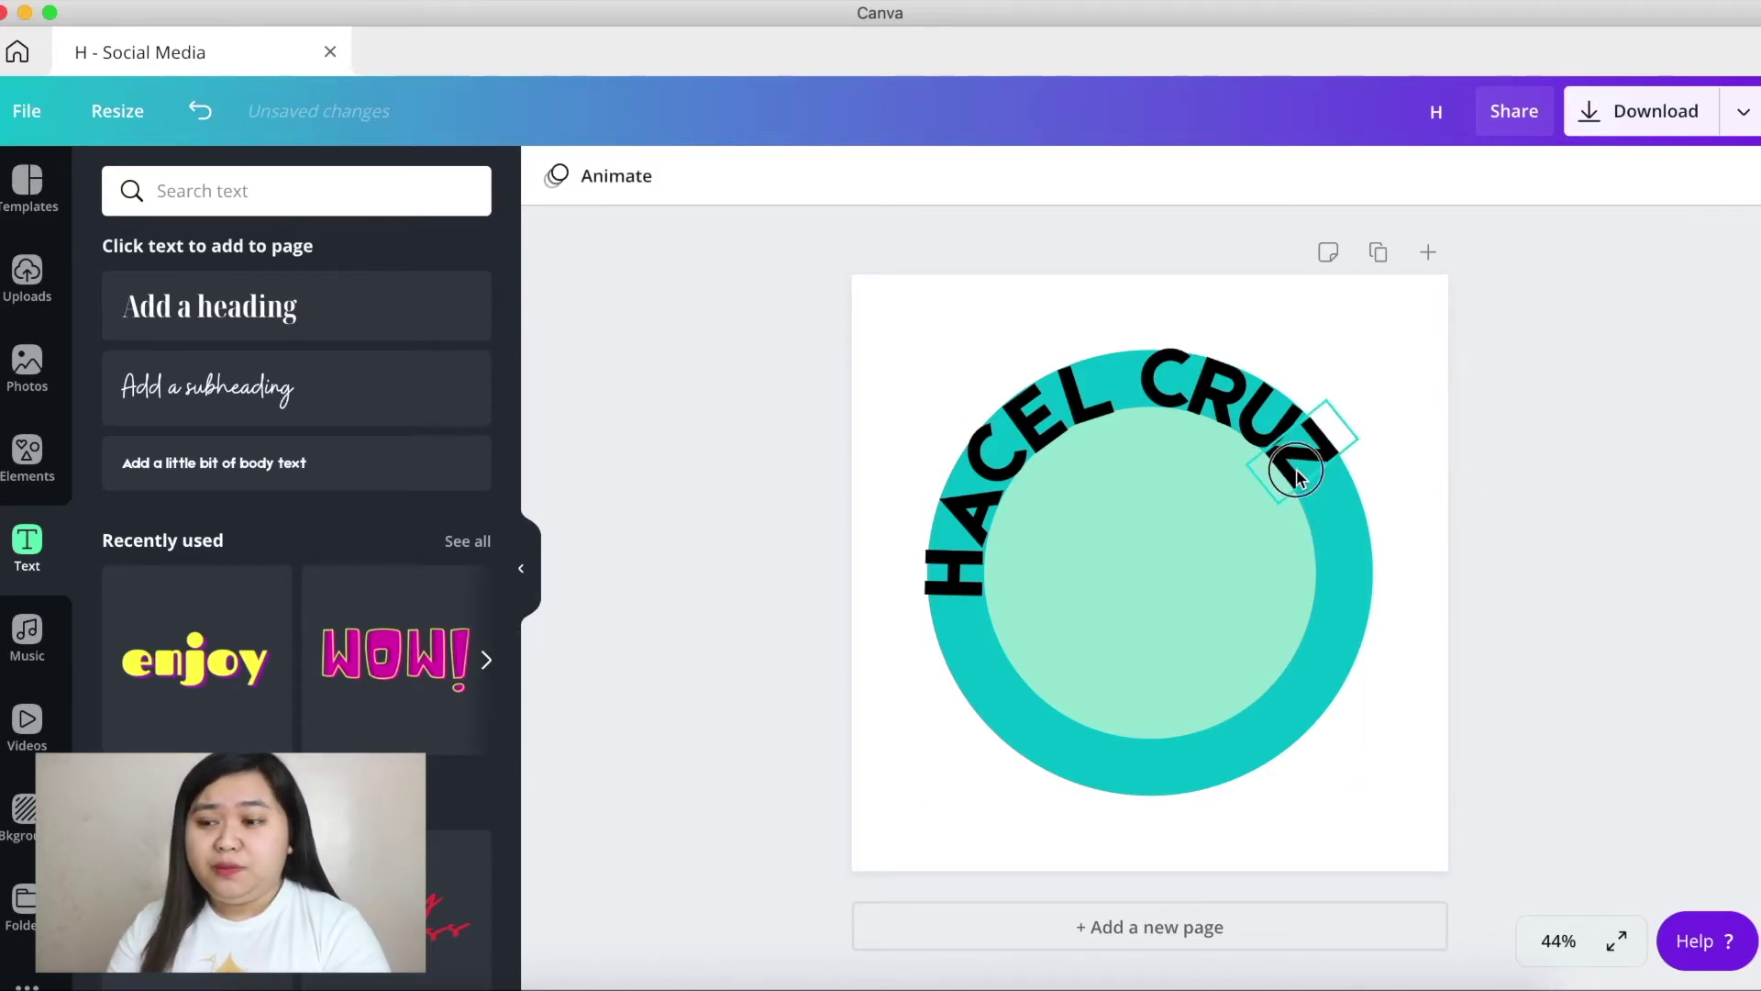
drag(1296, 472, 1294, 474)
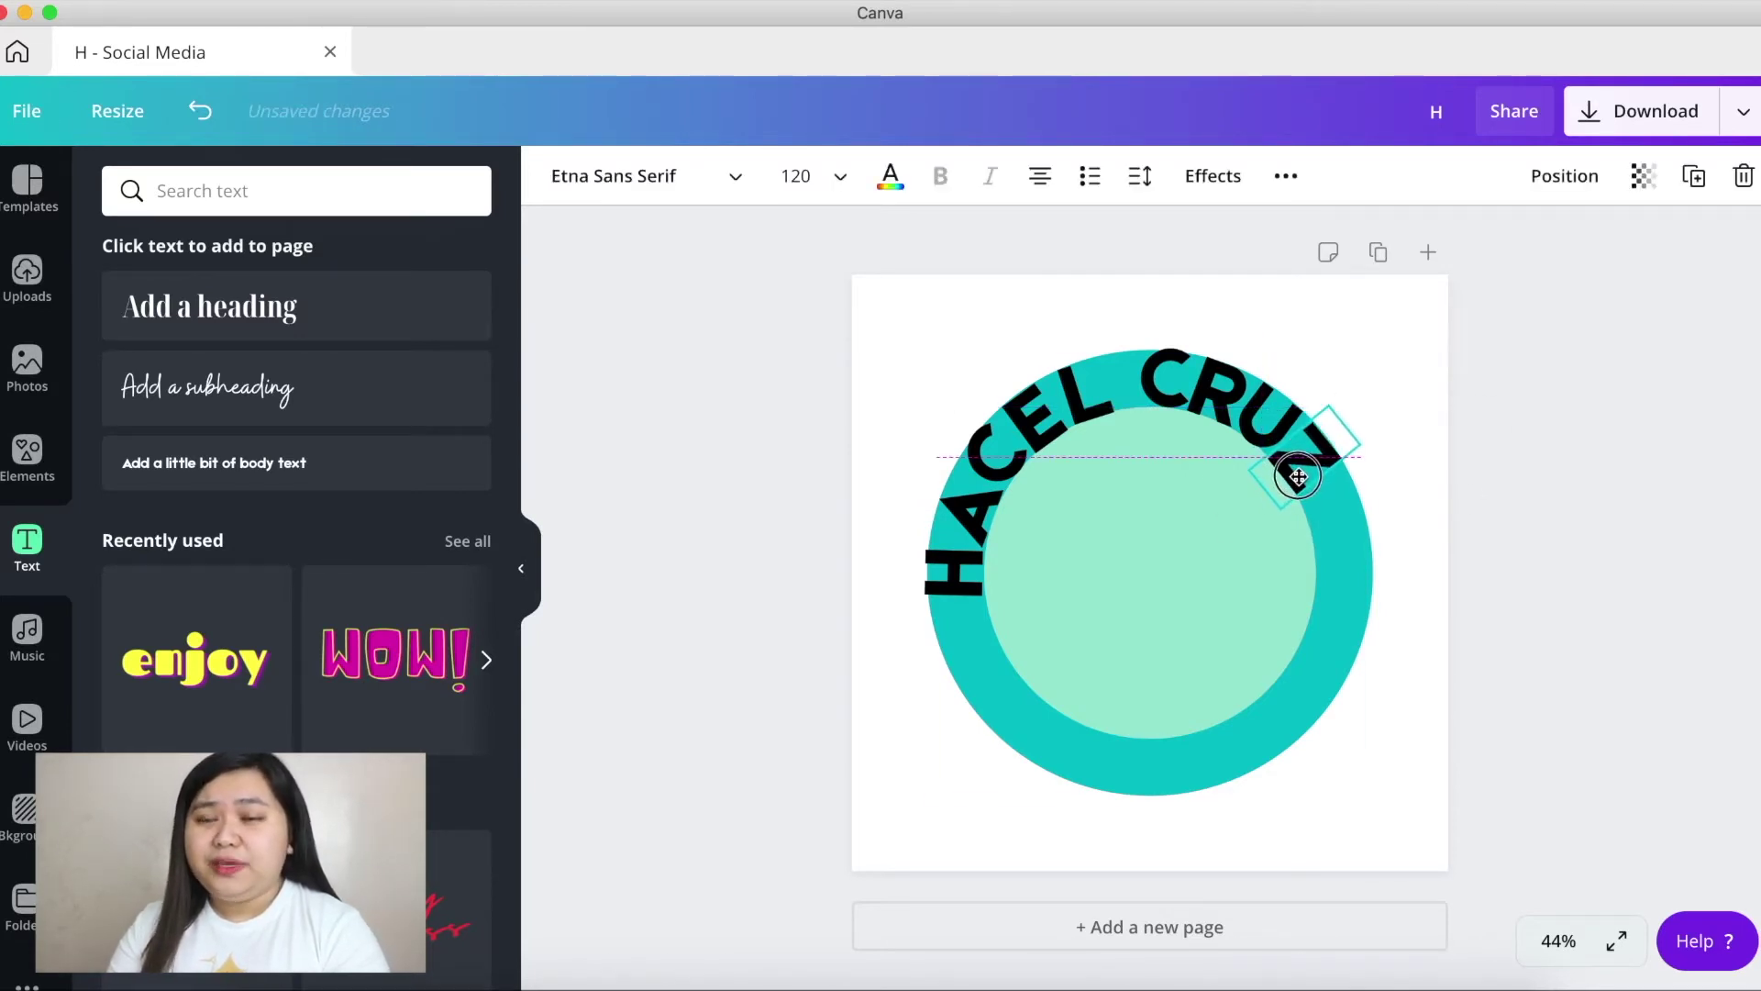
click(1449, 492)
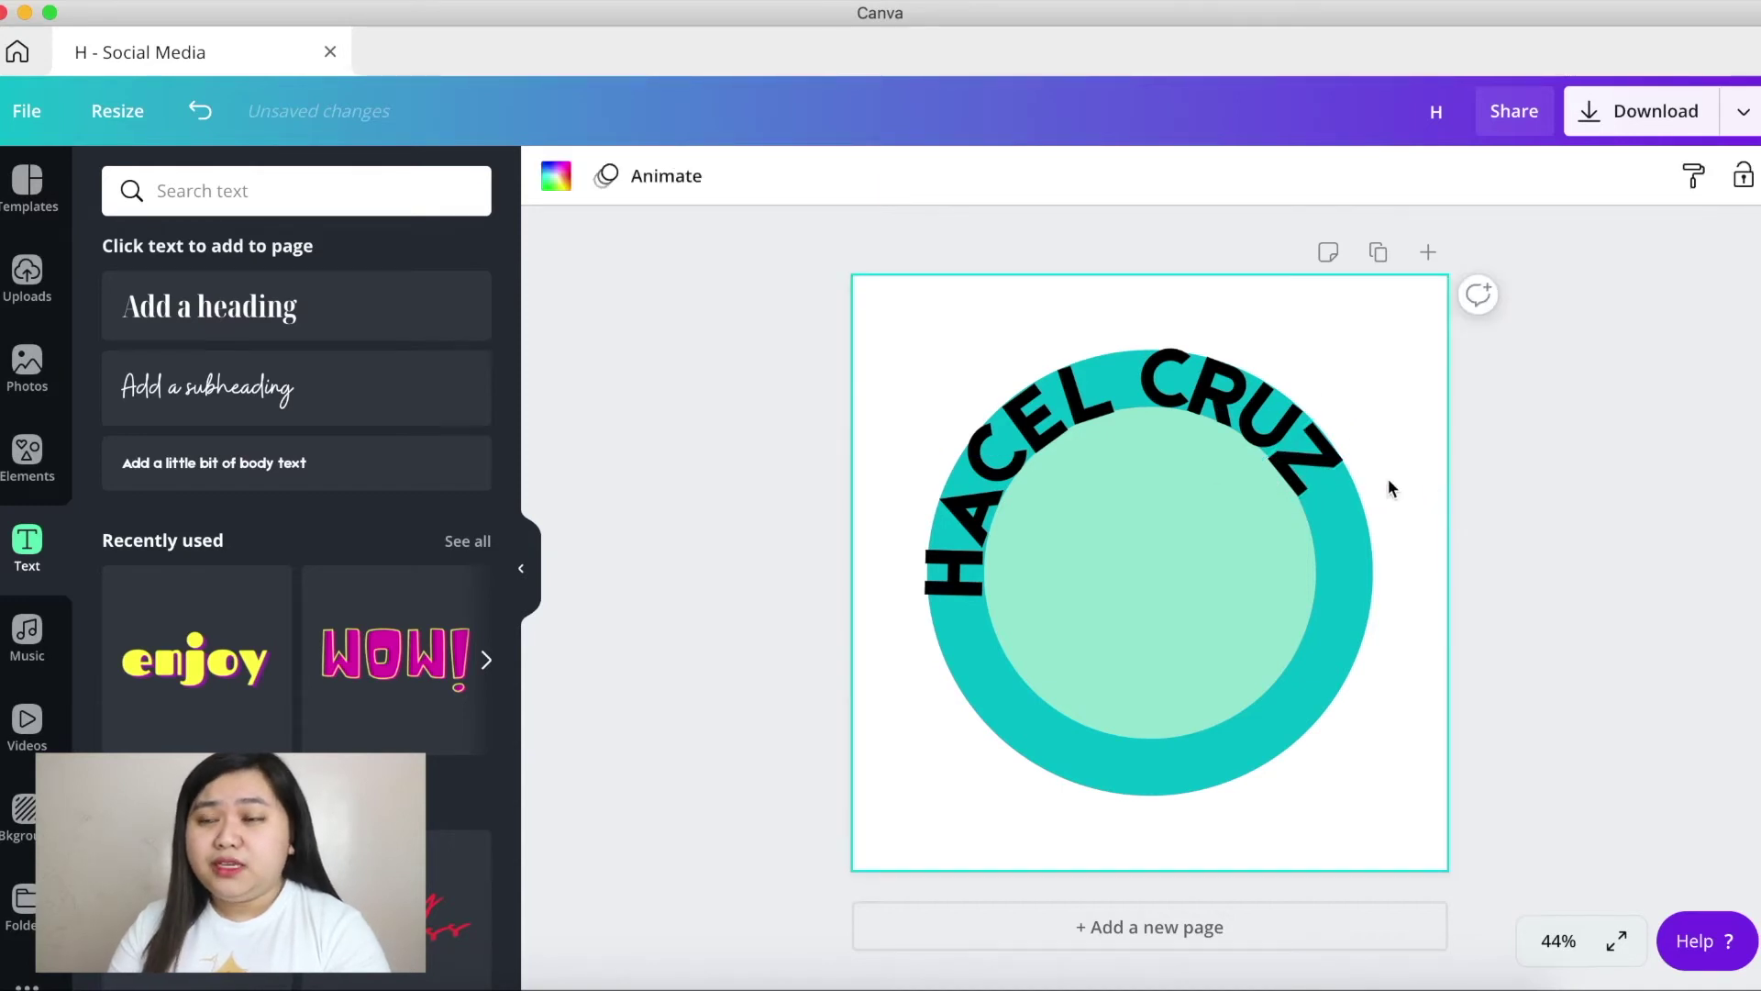
- Shift the H slightly inward on the ring and nudge the first word's C down and left toward the A
click(977, 502)
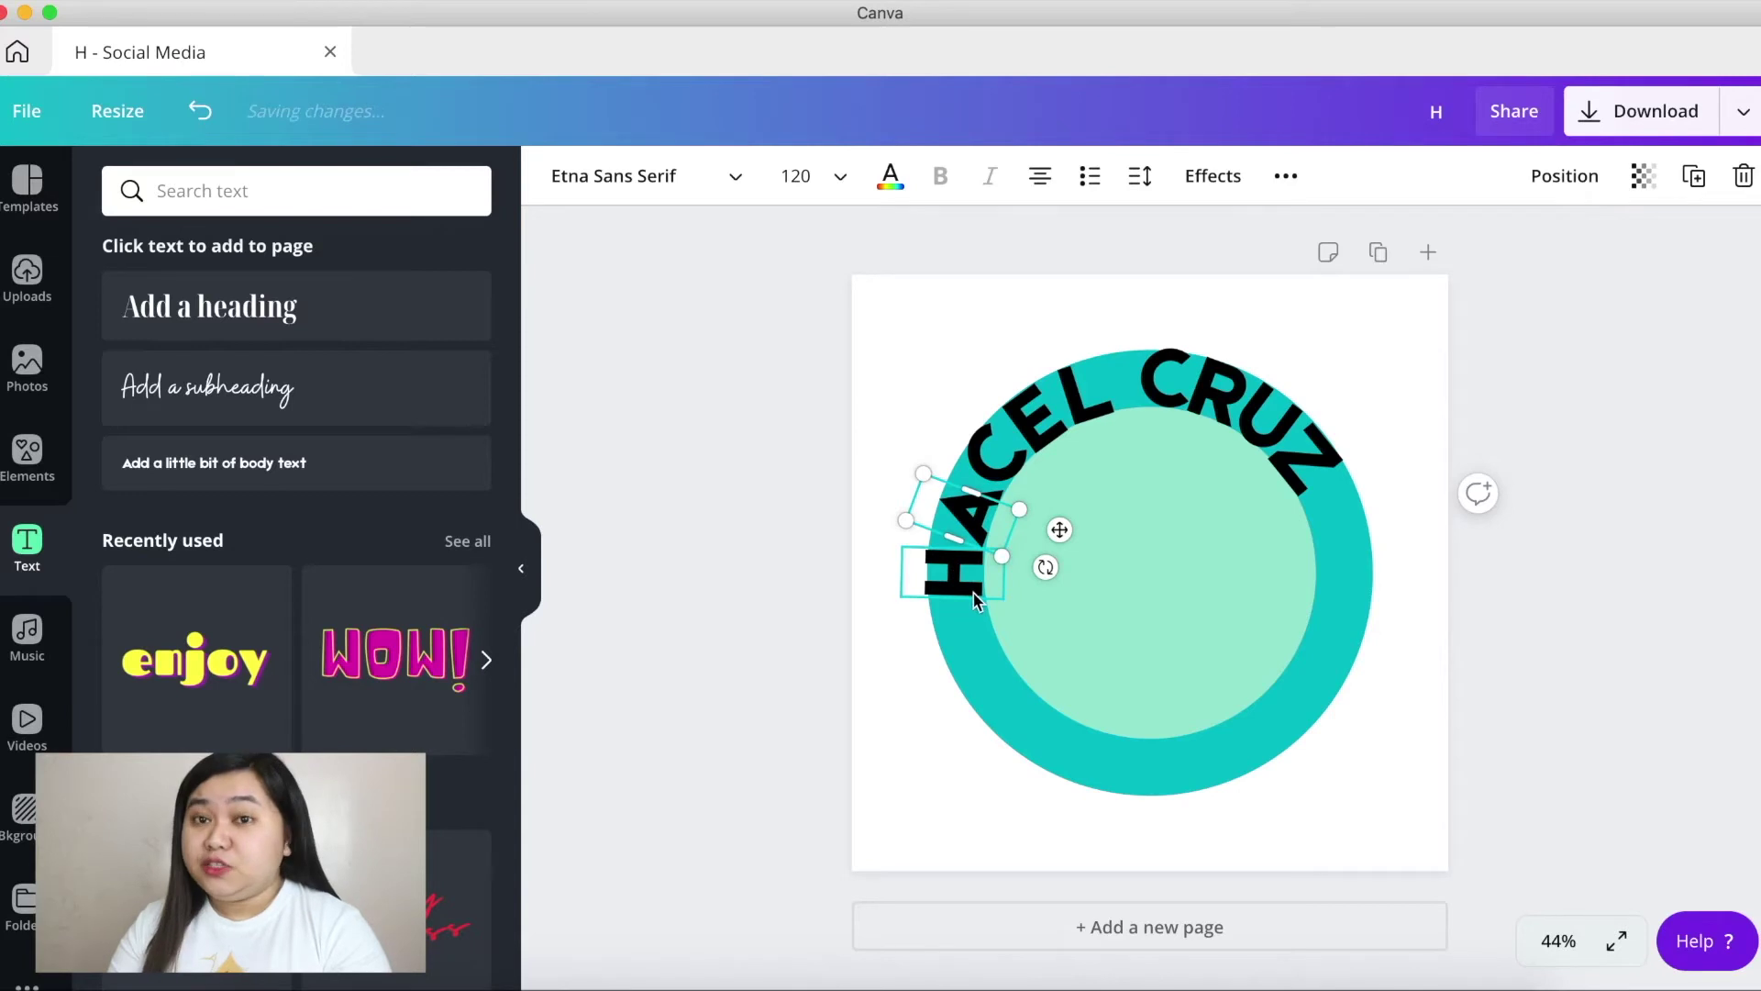
drag(955, 564, 975, 591)
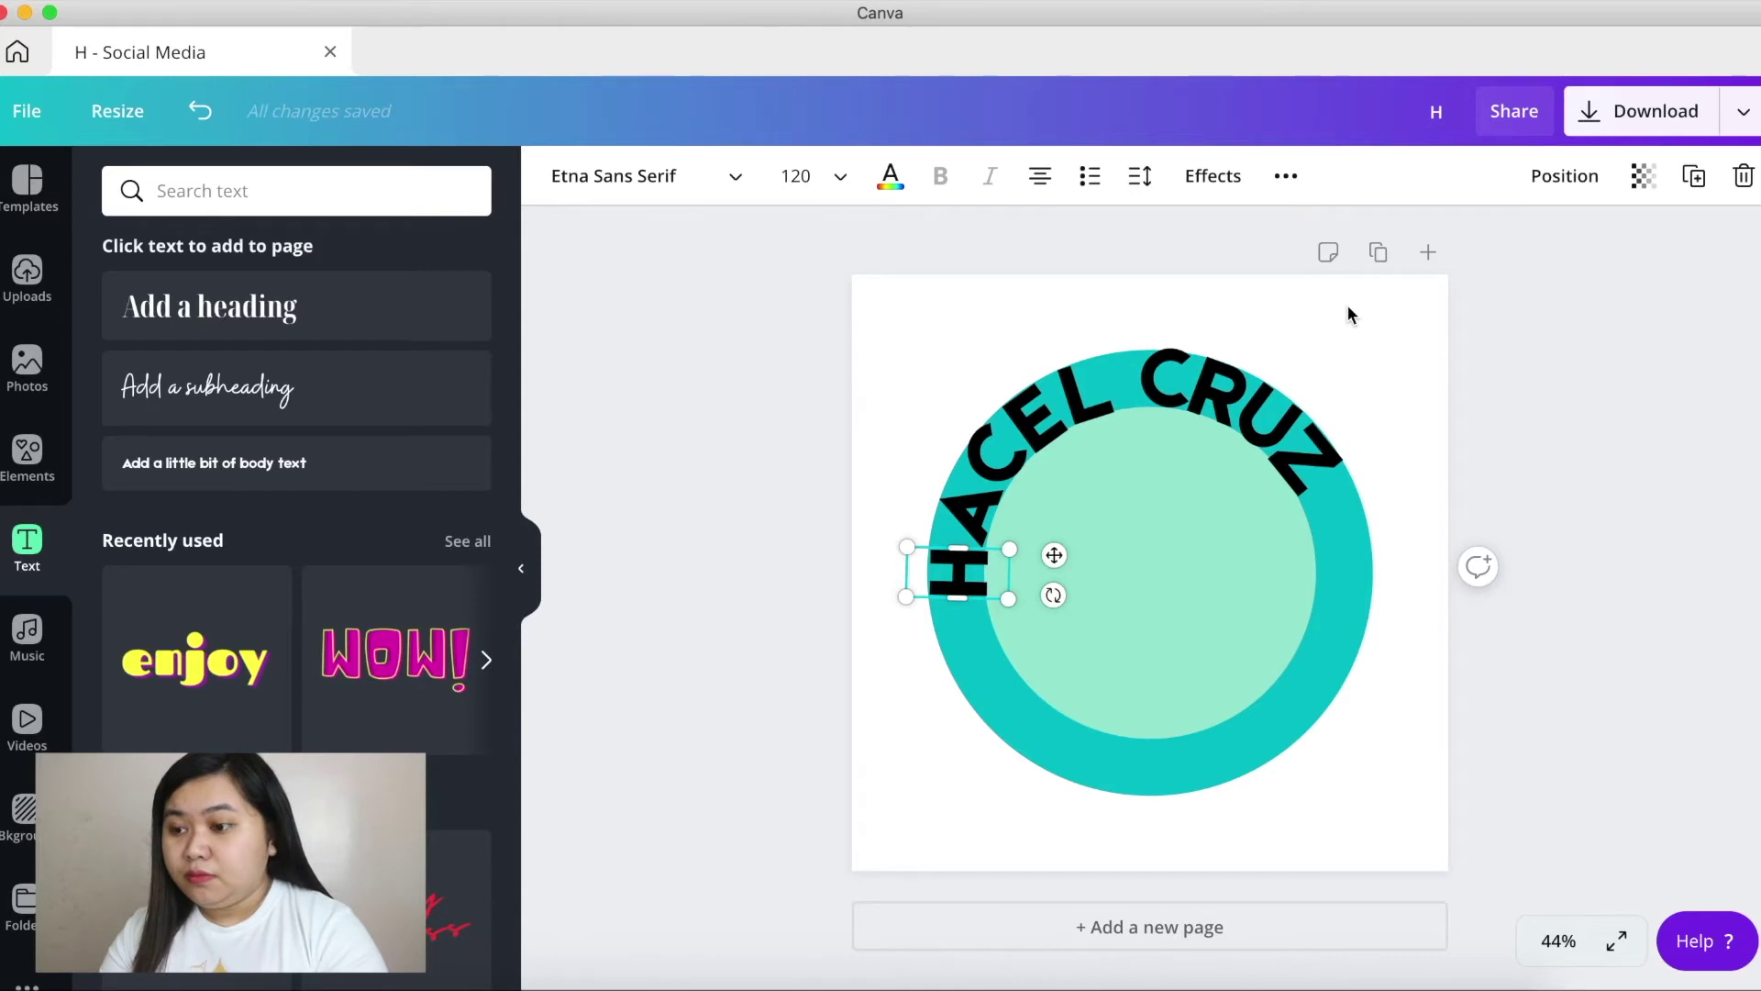
click(998, 483)
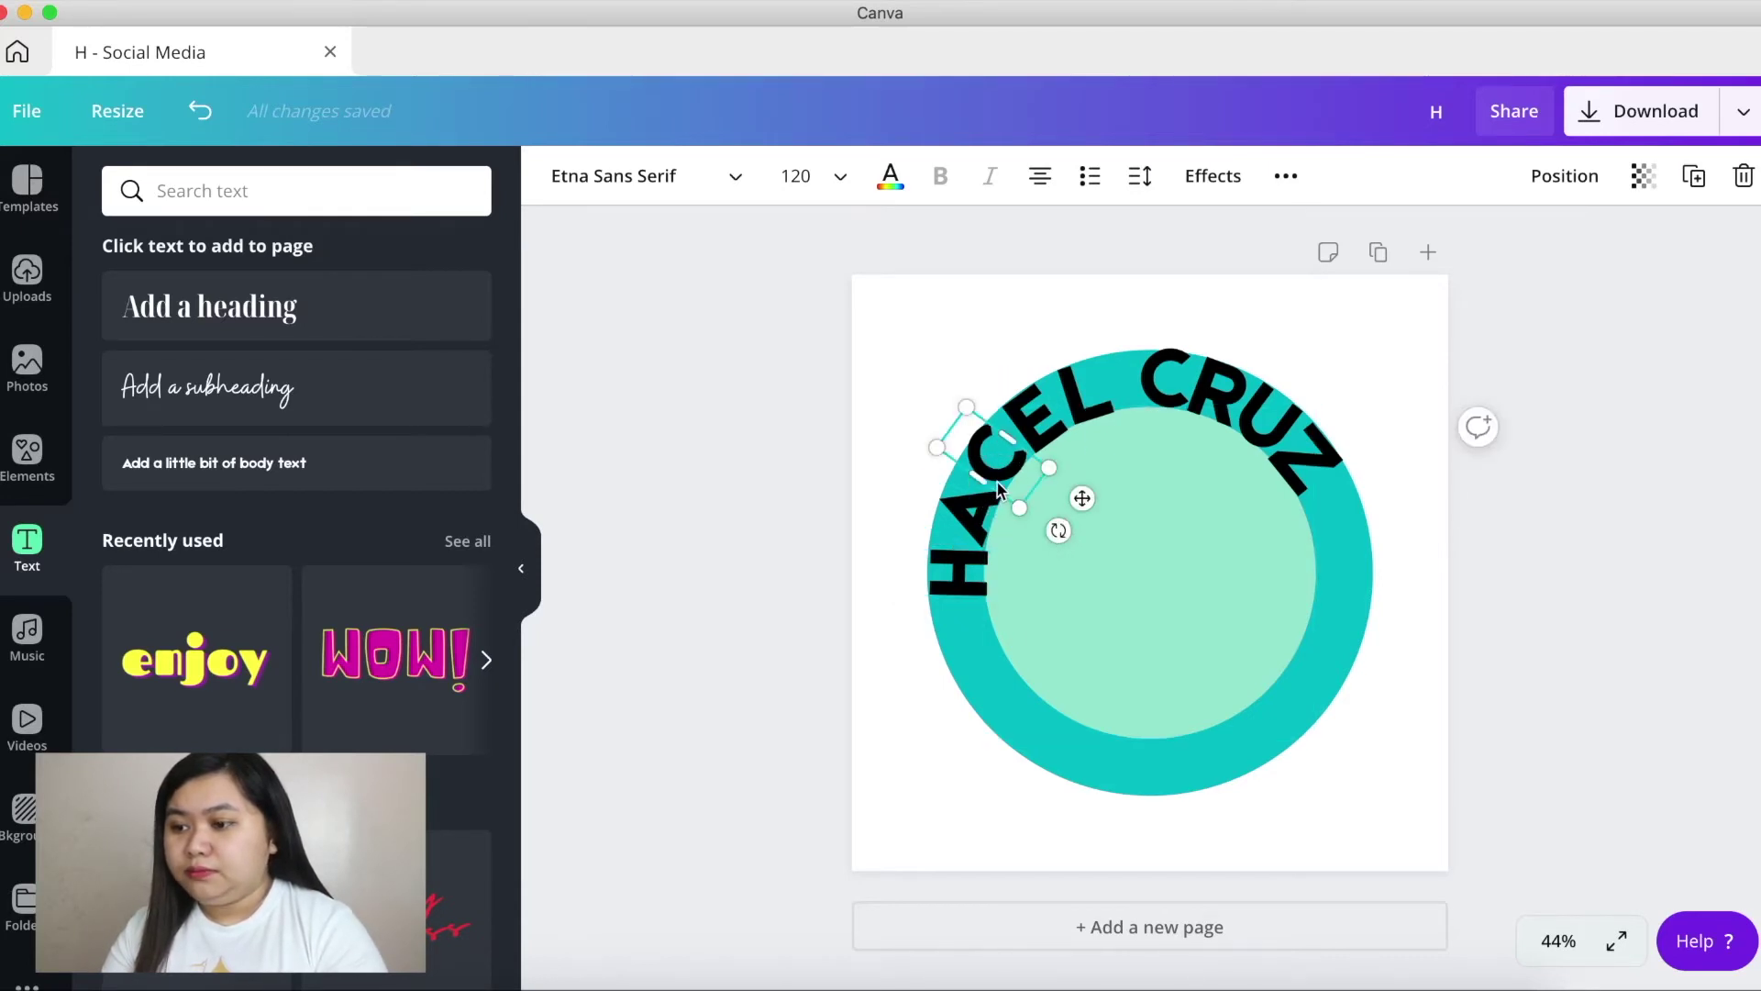
key(Down)
key(Down)
key(Left)
key(Left)
key(Left)
key(Down)
key(Down)
key(Down)
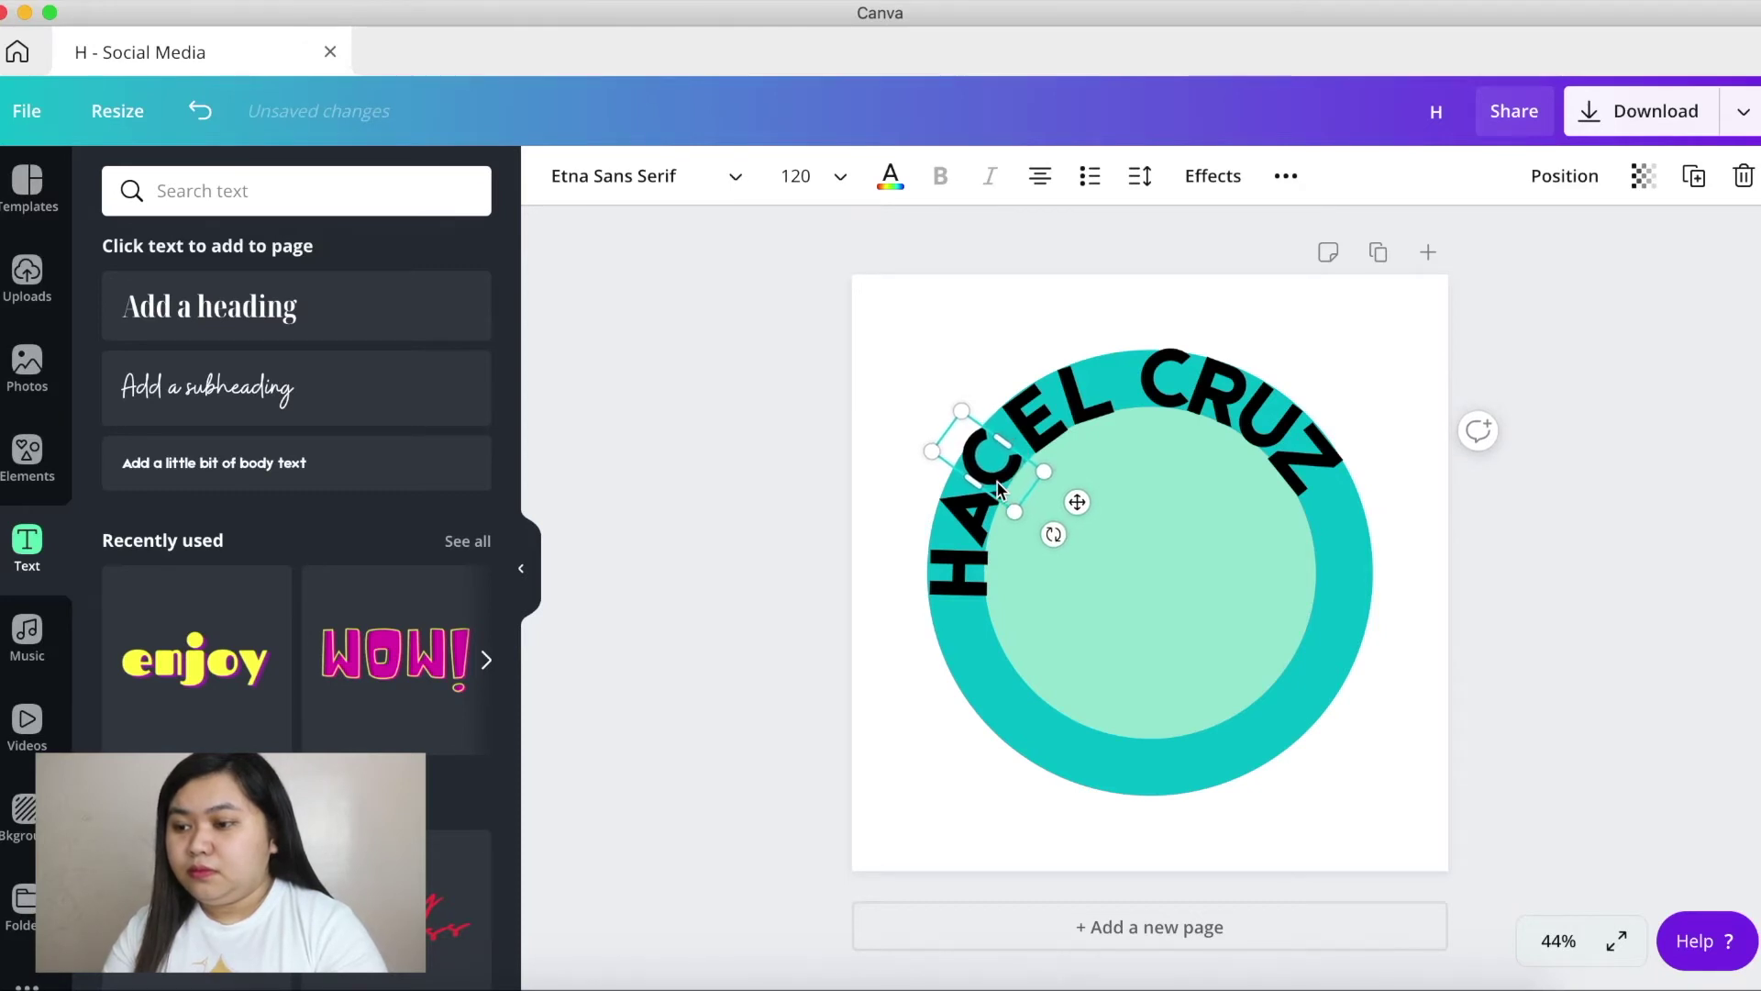
- Nudge the H slightly up and left to fine-tune its spacing from the A
click(1023, 530)
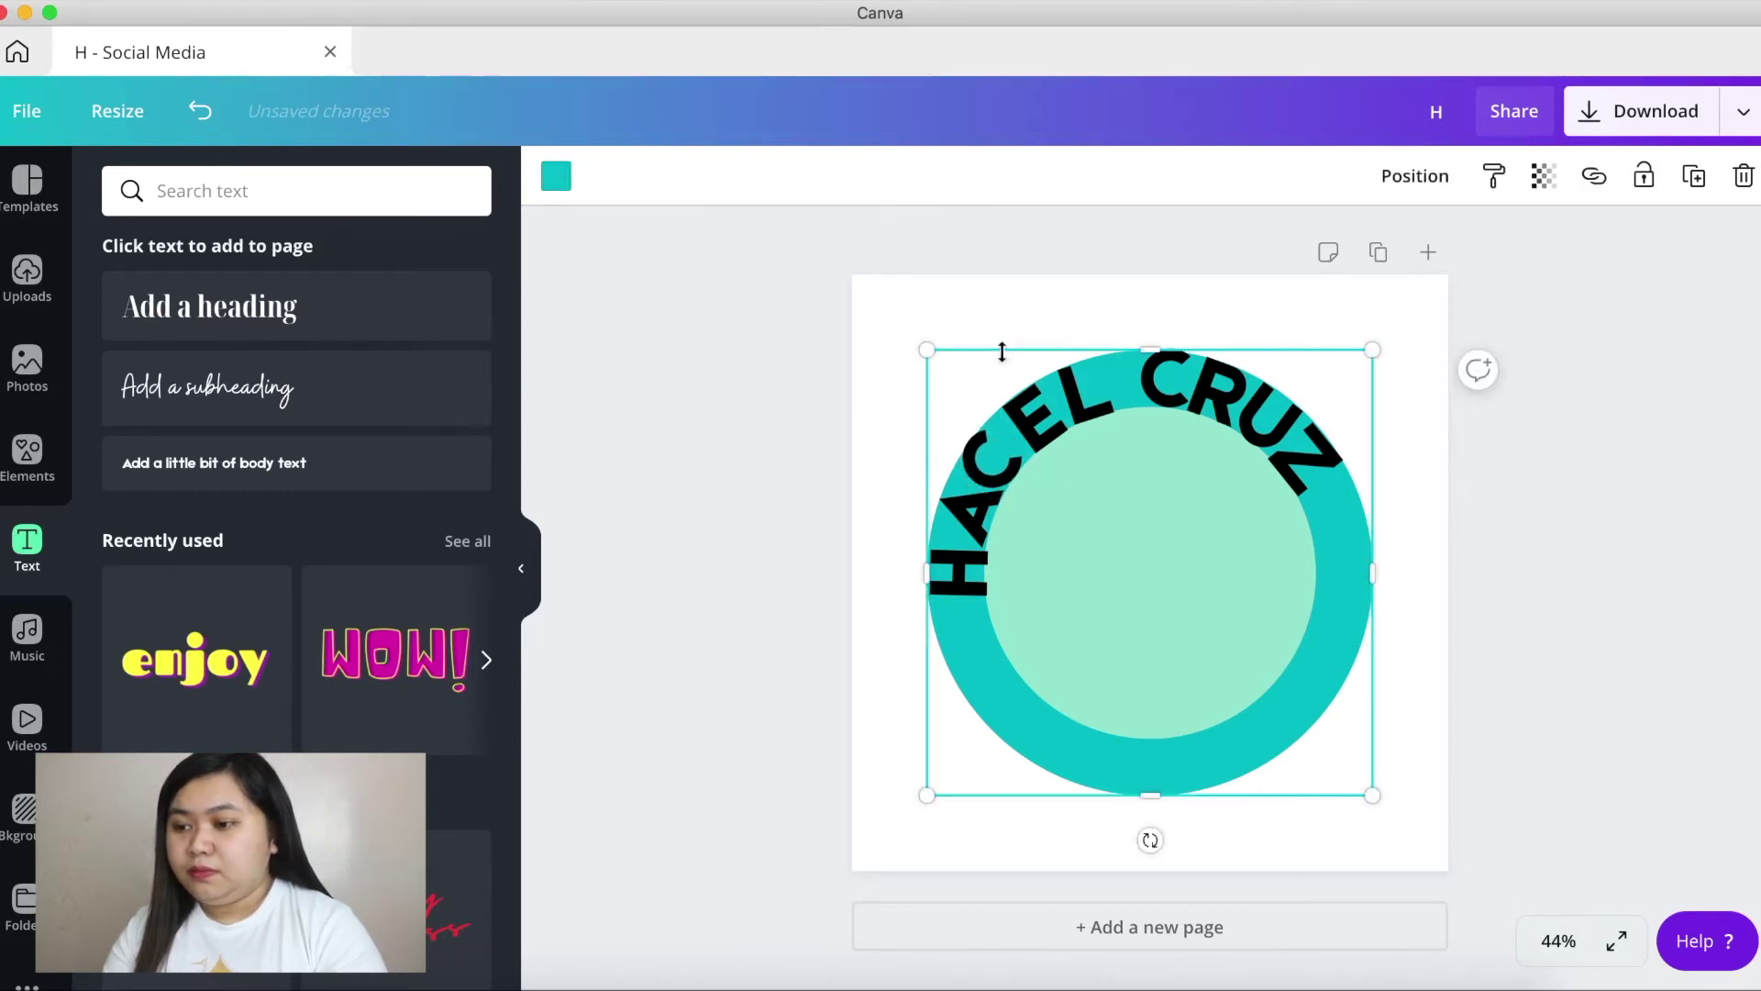
click(969, 589)
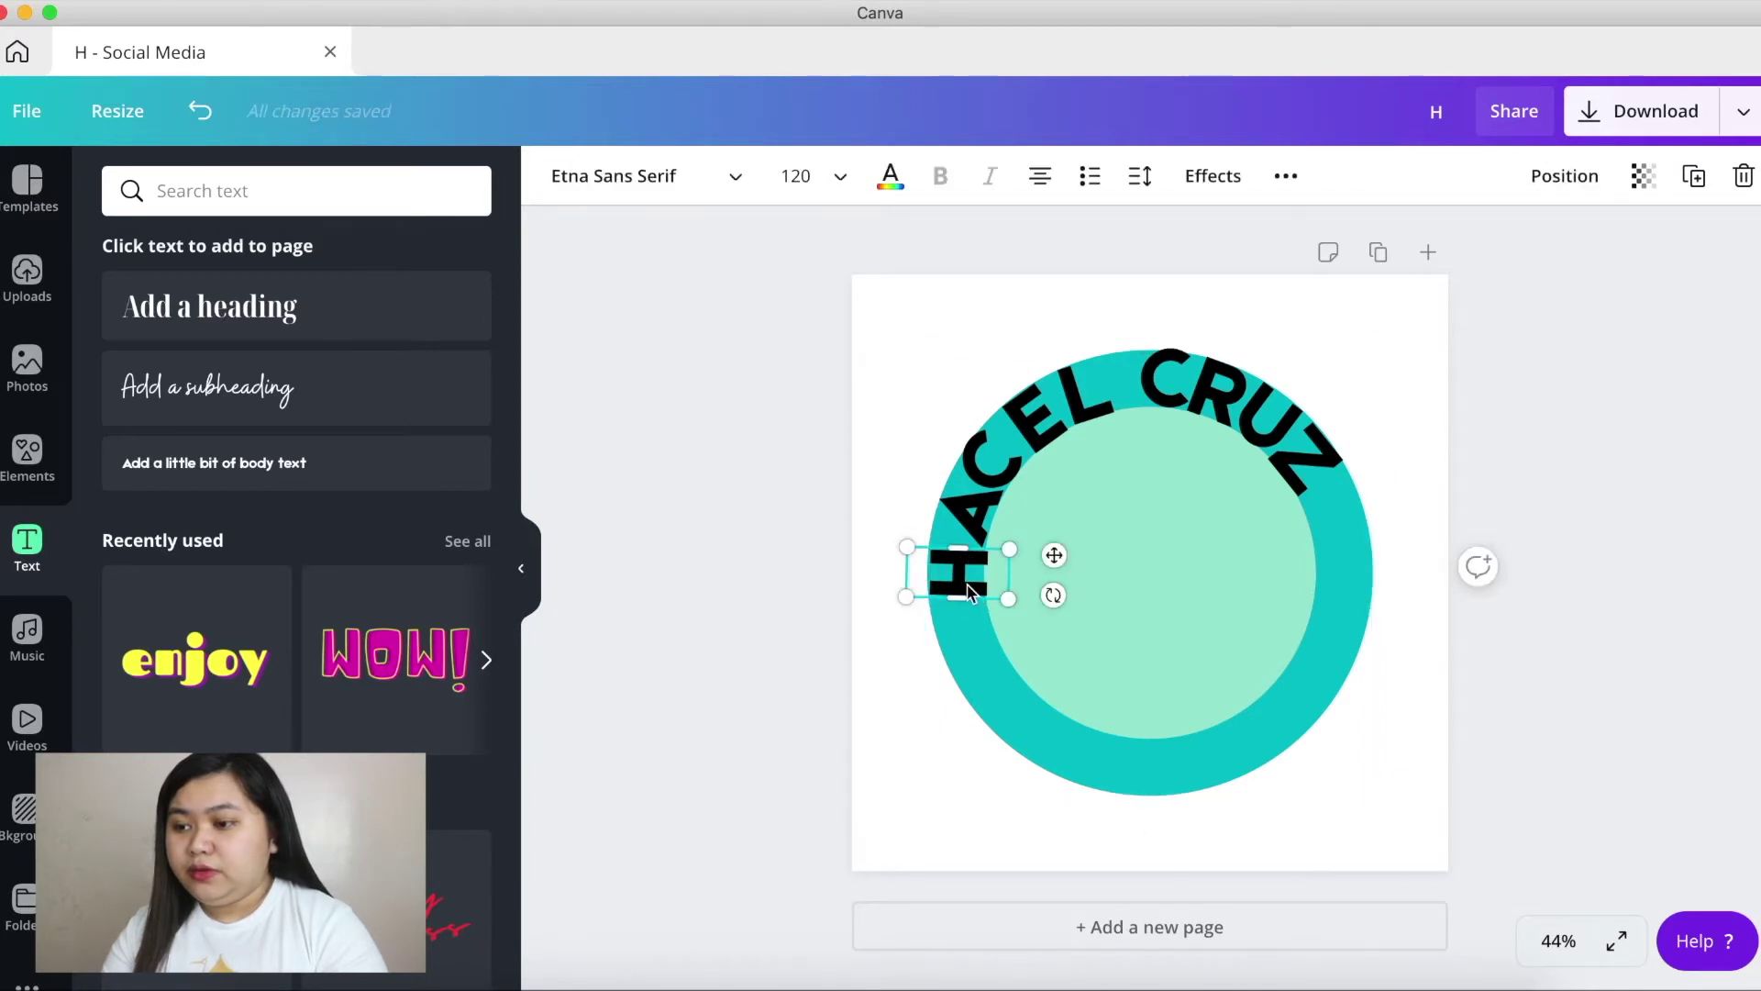
key(Up)
key(Up)
key(Left)
key(Left)
key(Left)
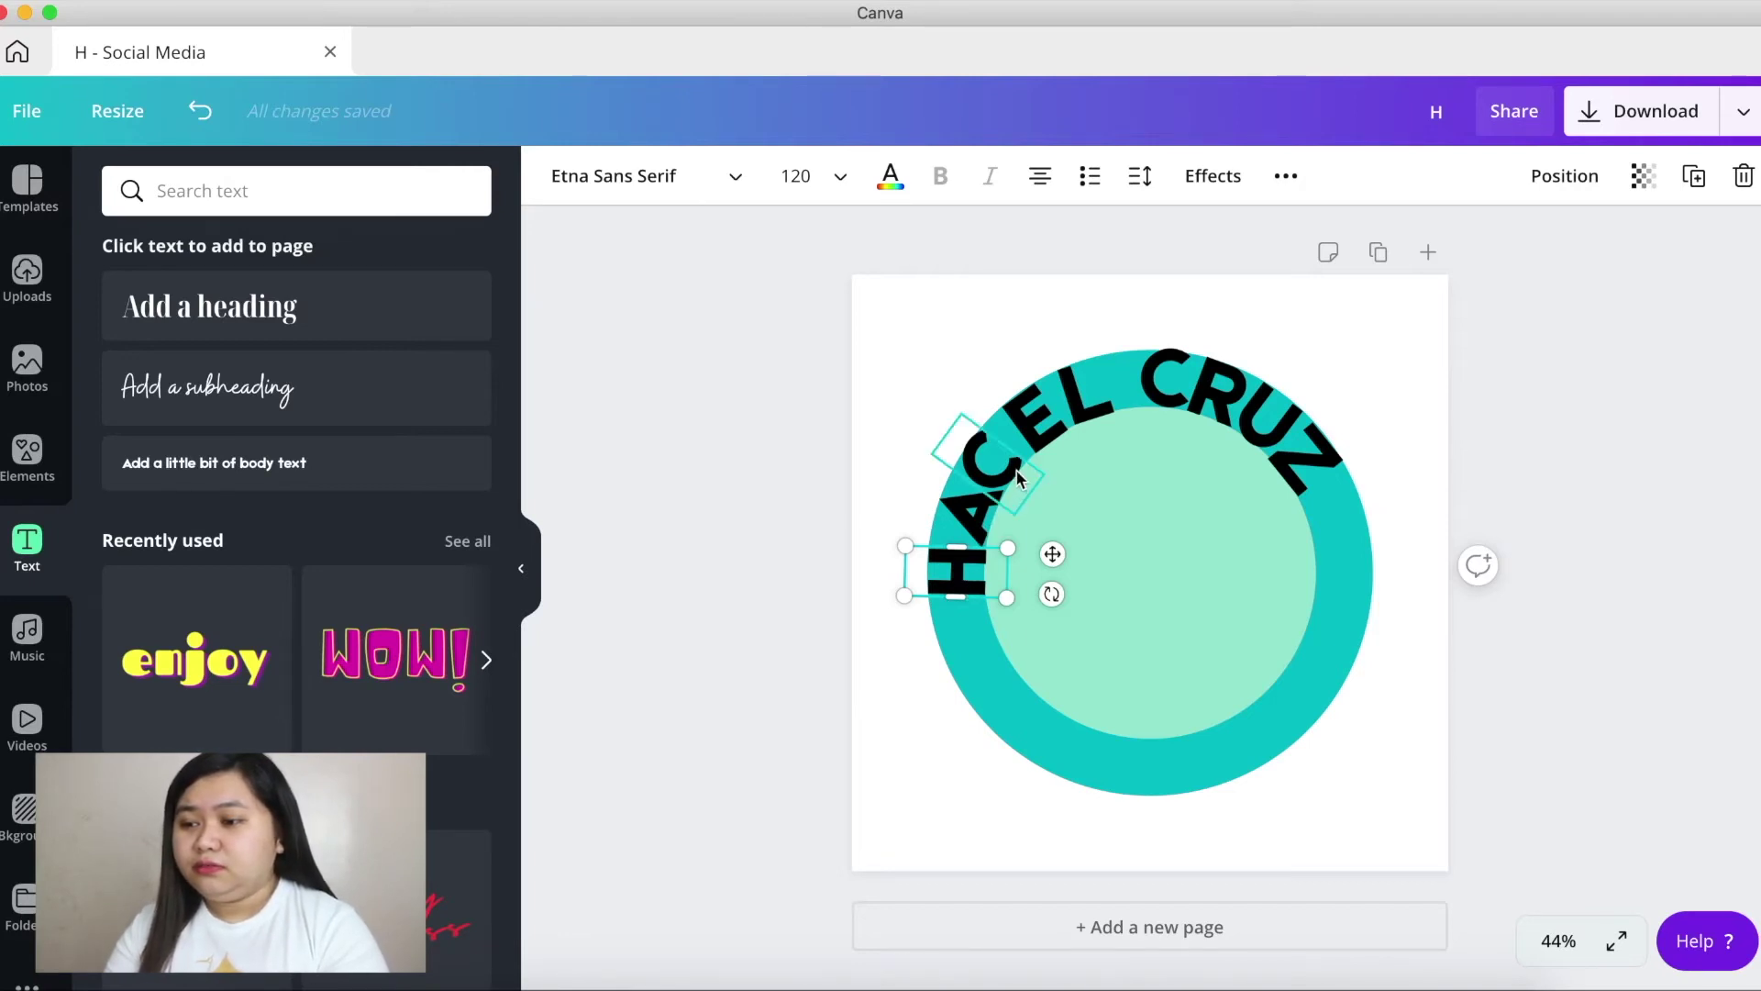
- Nudge the E left and down in small increments so it sits closer to the C on the ring
click(1043, 440)
key(Left)
key(Left)
key(Left)
key(Left)
key(Left)
key(Left)
key(Left)
key(Left)
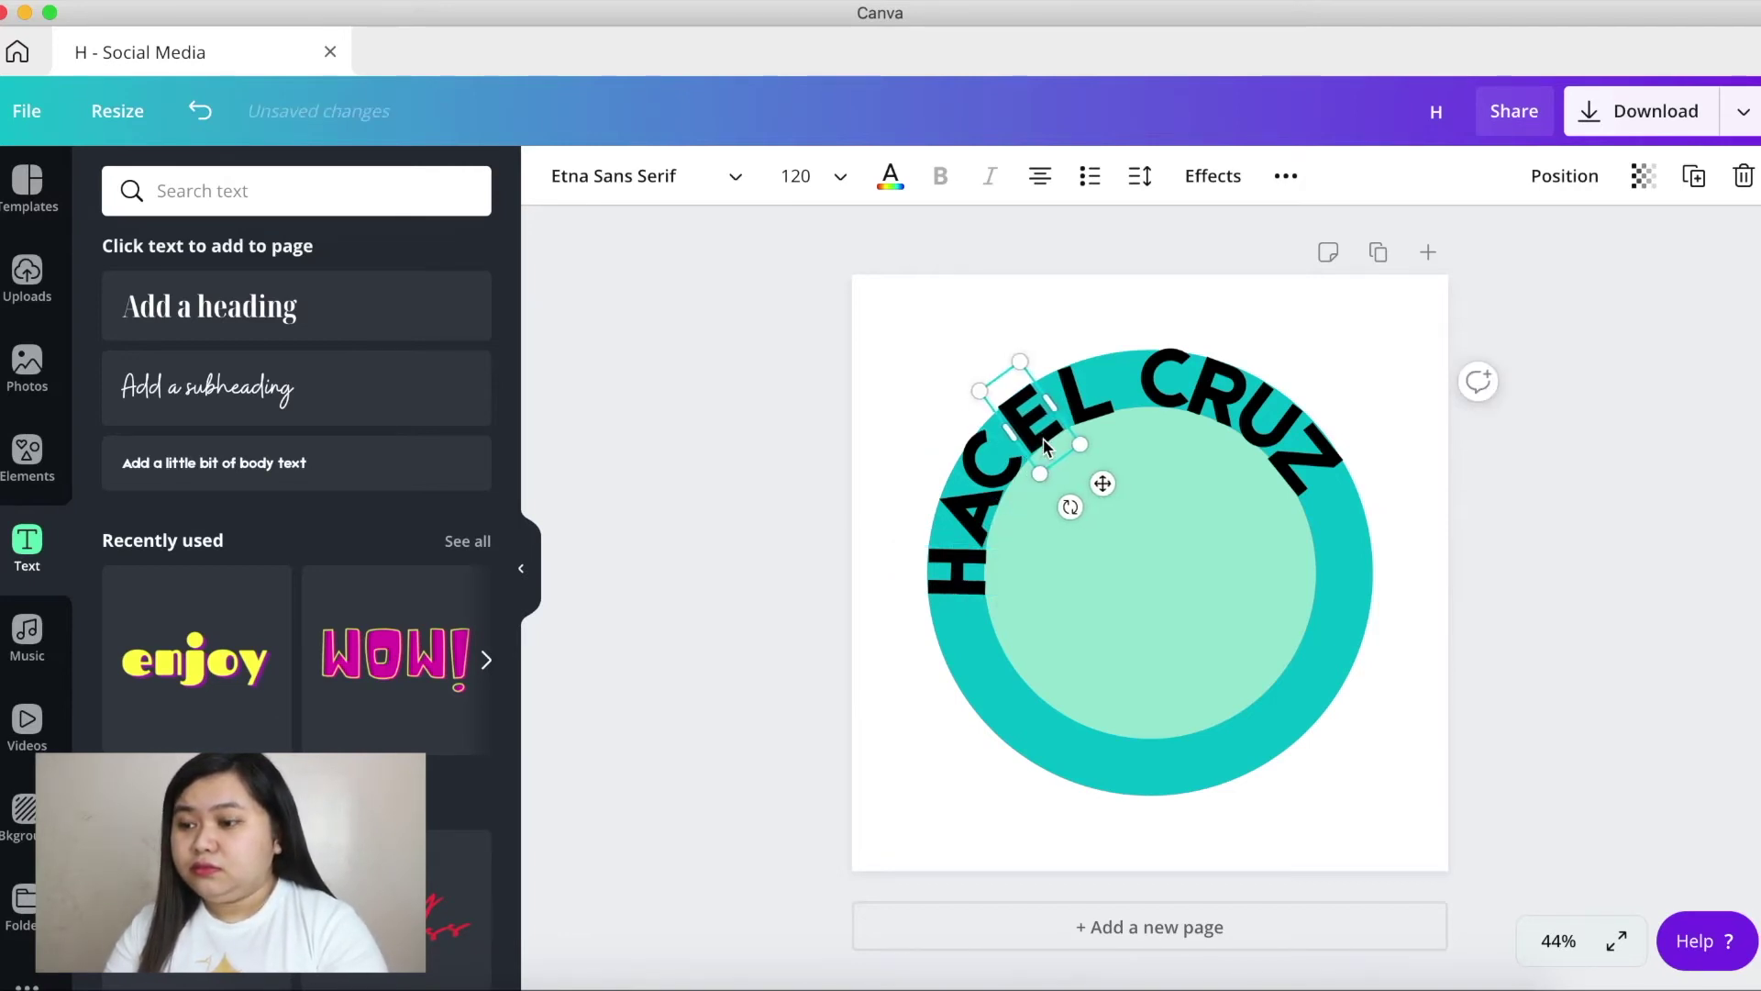
key(Down)
key(Down)
key(Down)
key(Left)
key(Left)
key(Left)
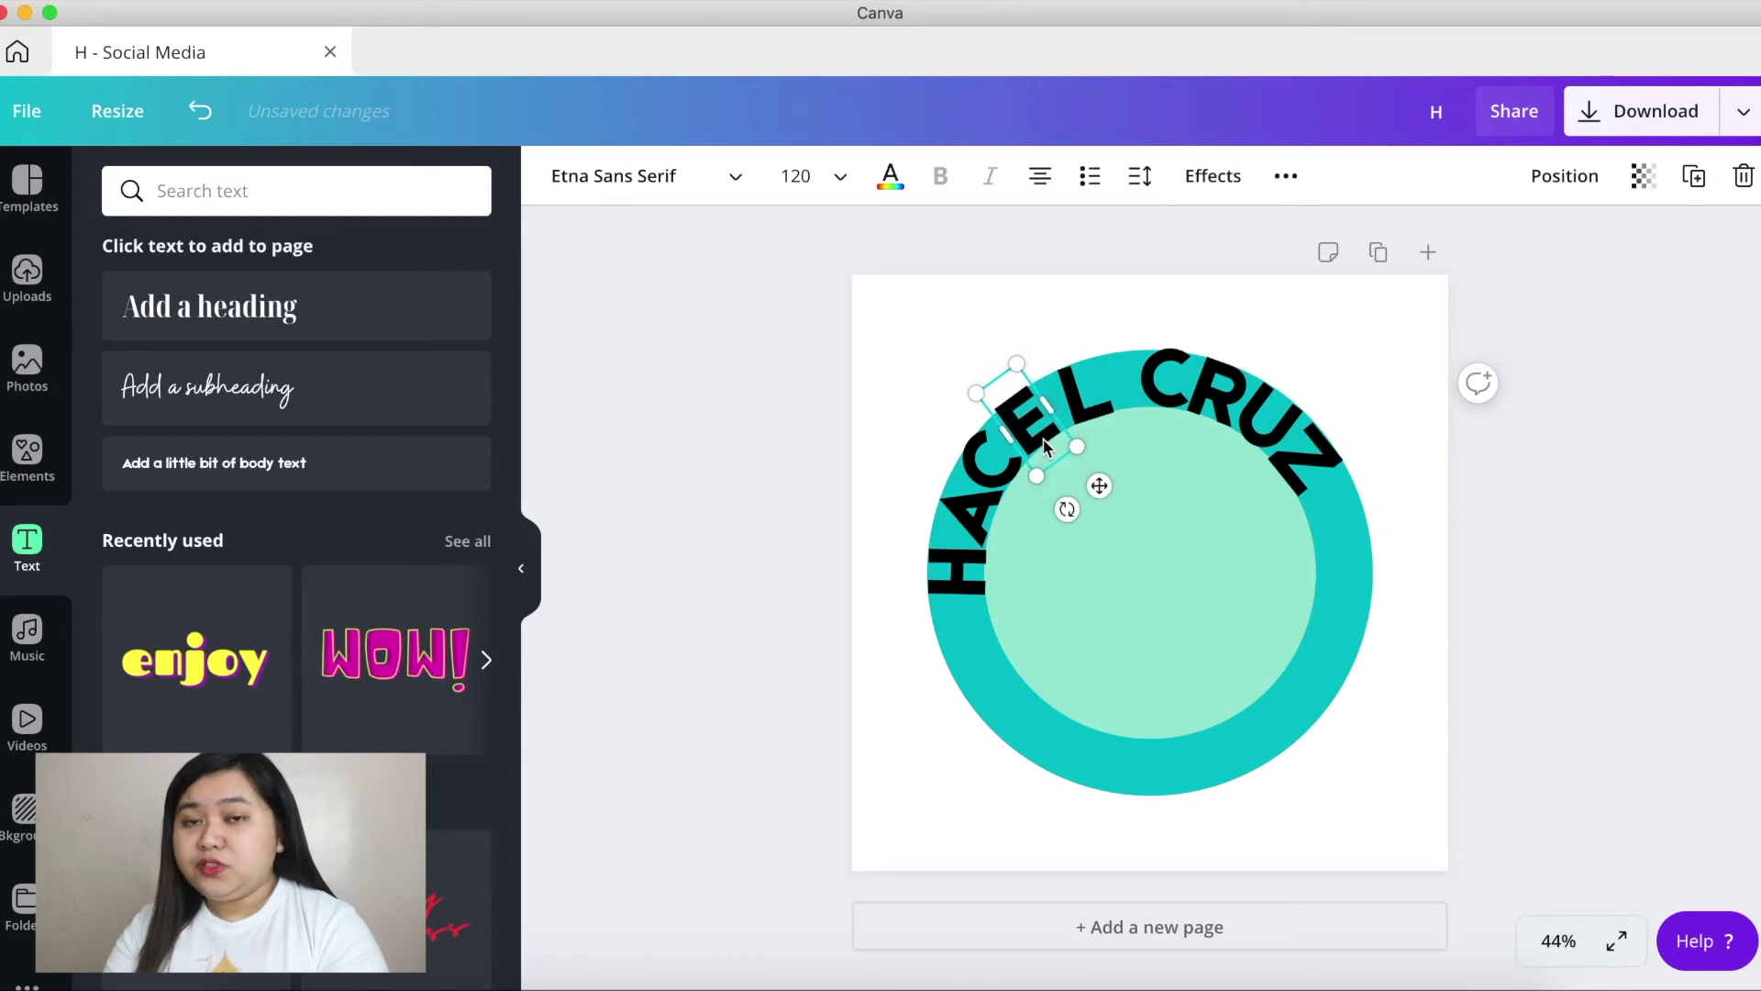
key(Down)
key(Down)
click(1101, 290)
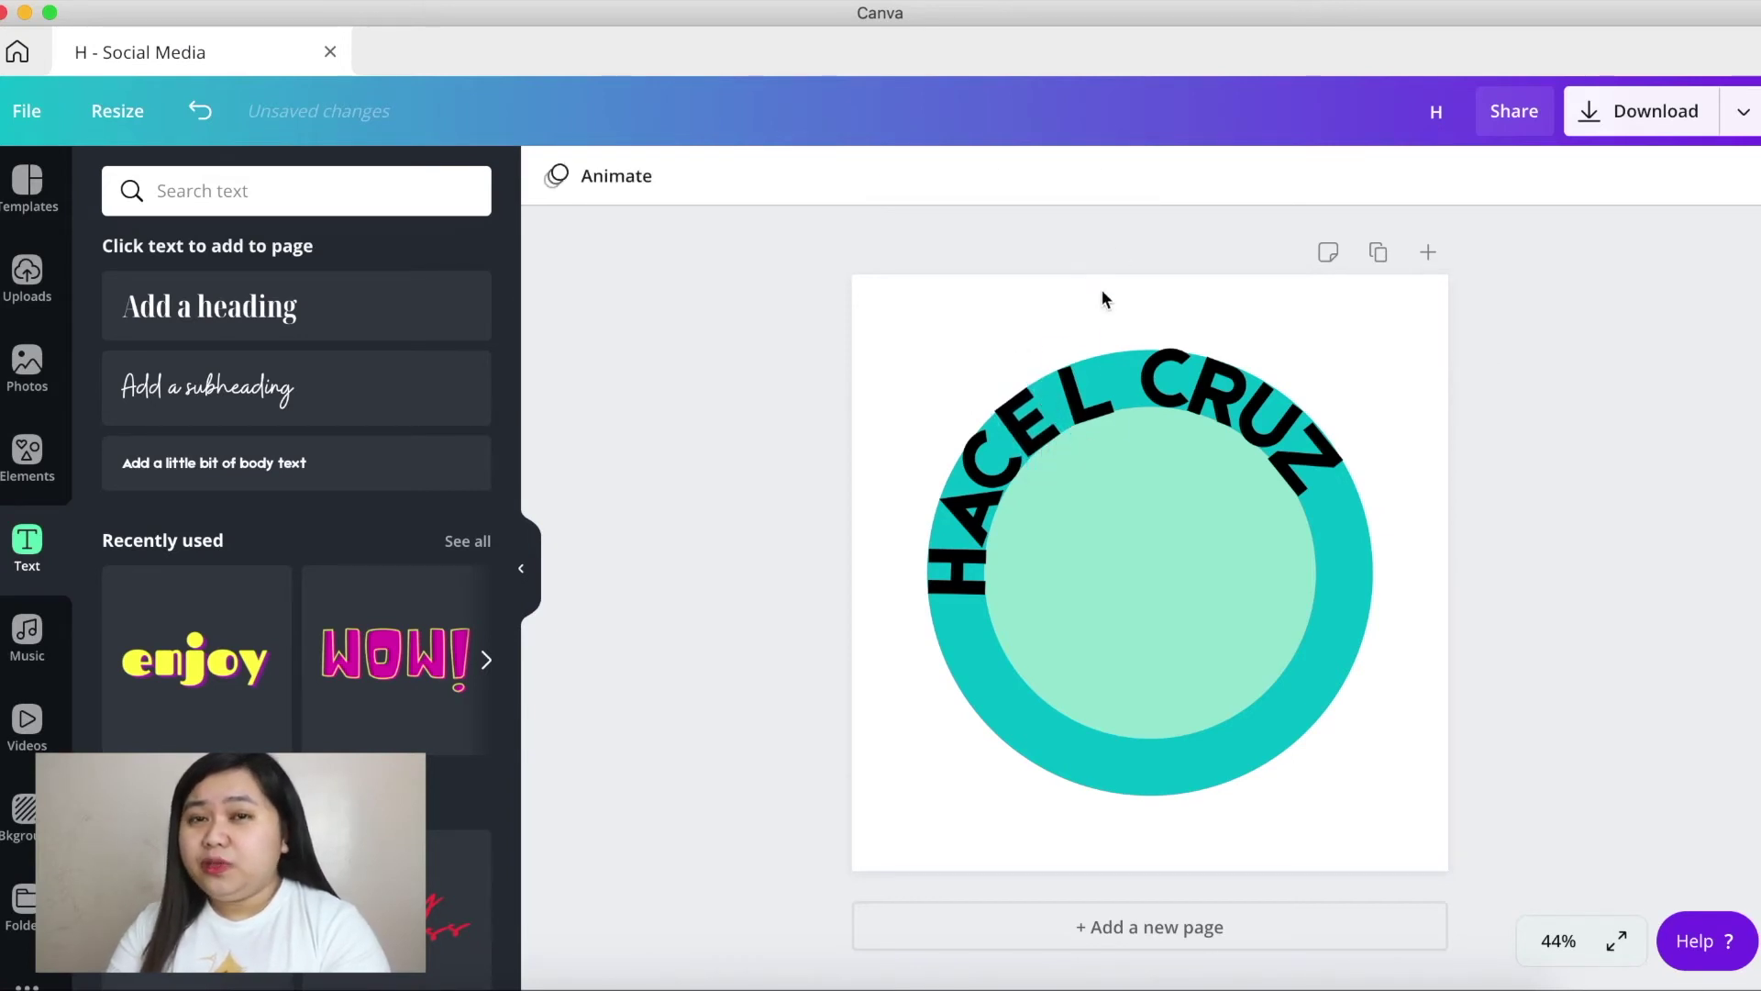
- Nudge the L left and down in small increments so it sits closer to the E on the ring
click(1082, 390)
key(Left)
key(Left)
key(Left)
key(Left)
key(Left)
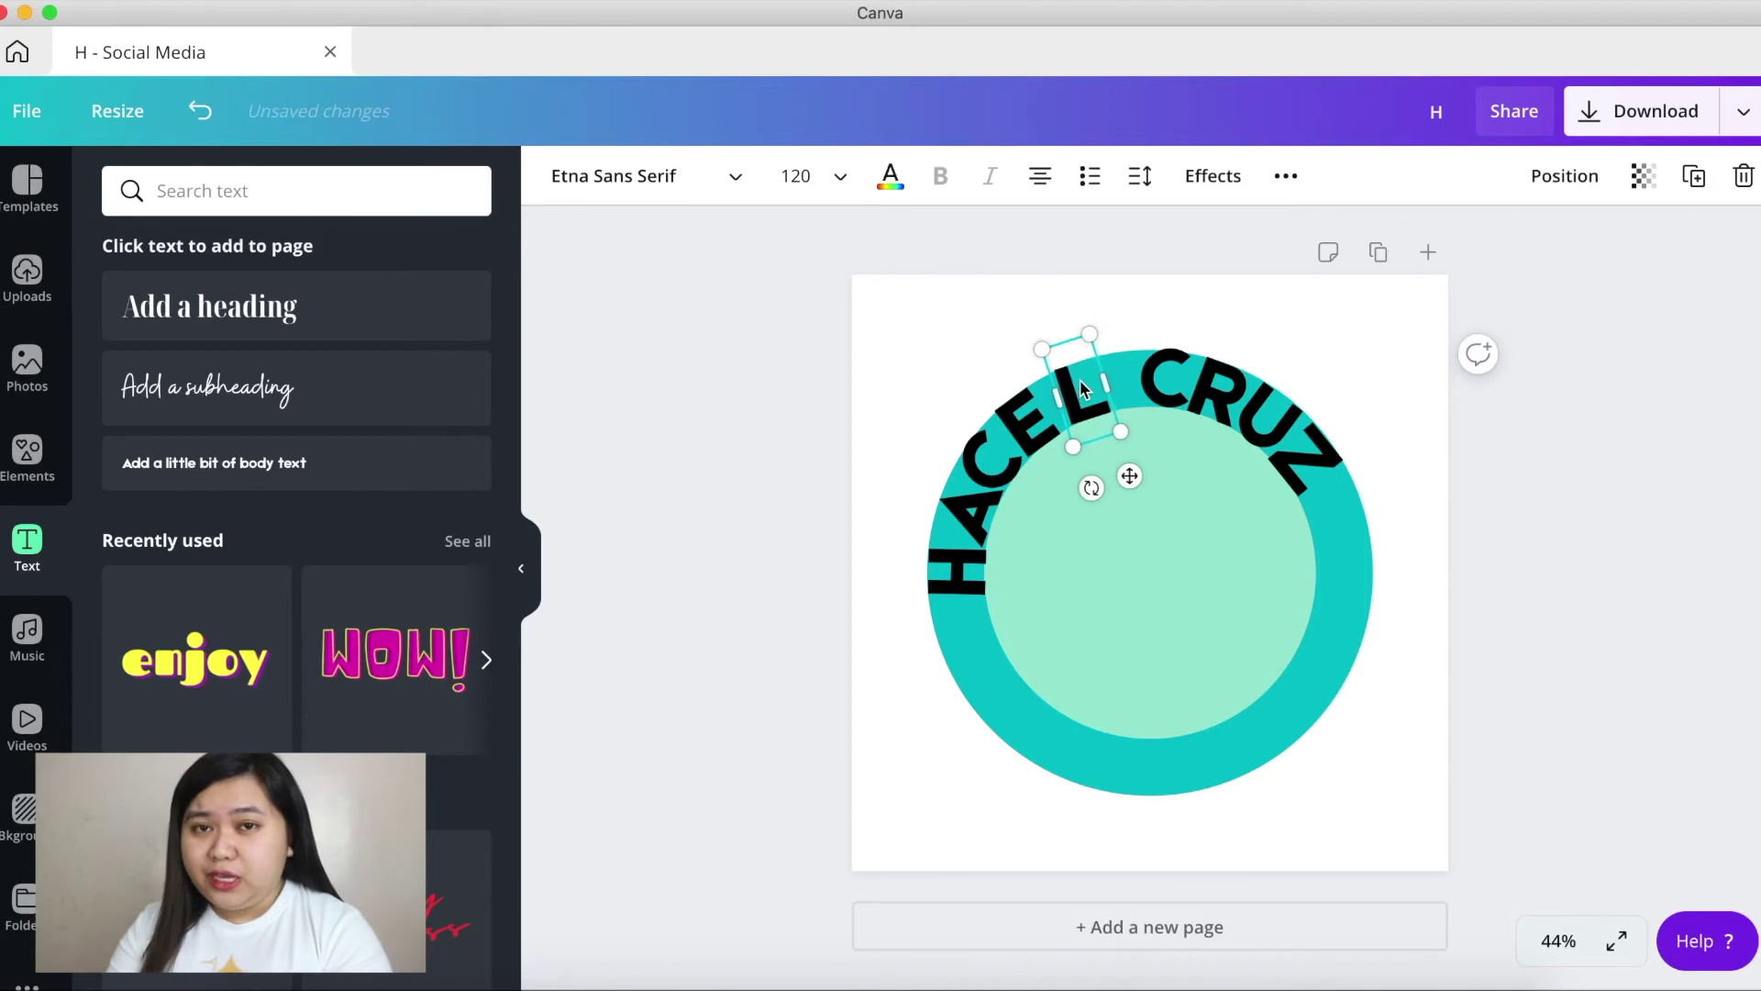
key(Down)
key(Down)
key(Left)
key(Left)
key(Left)
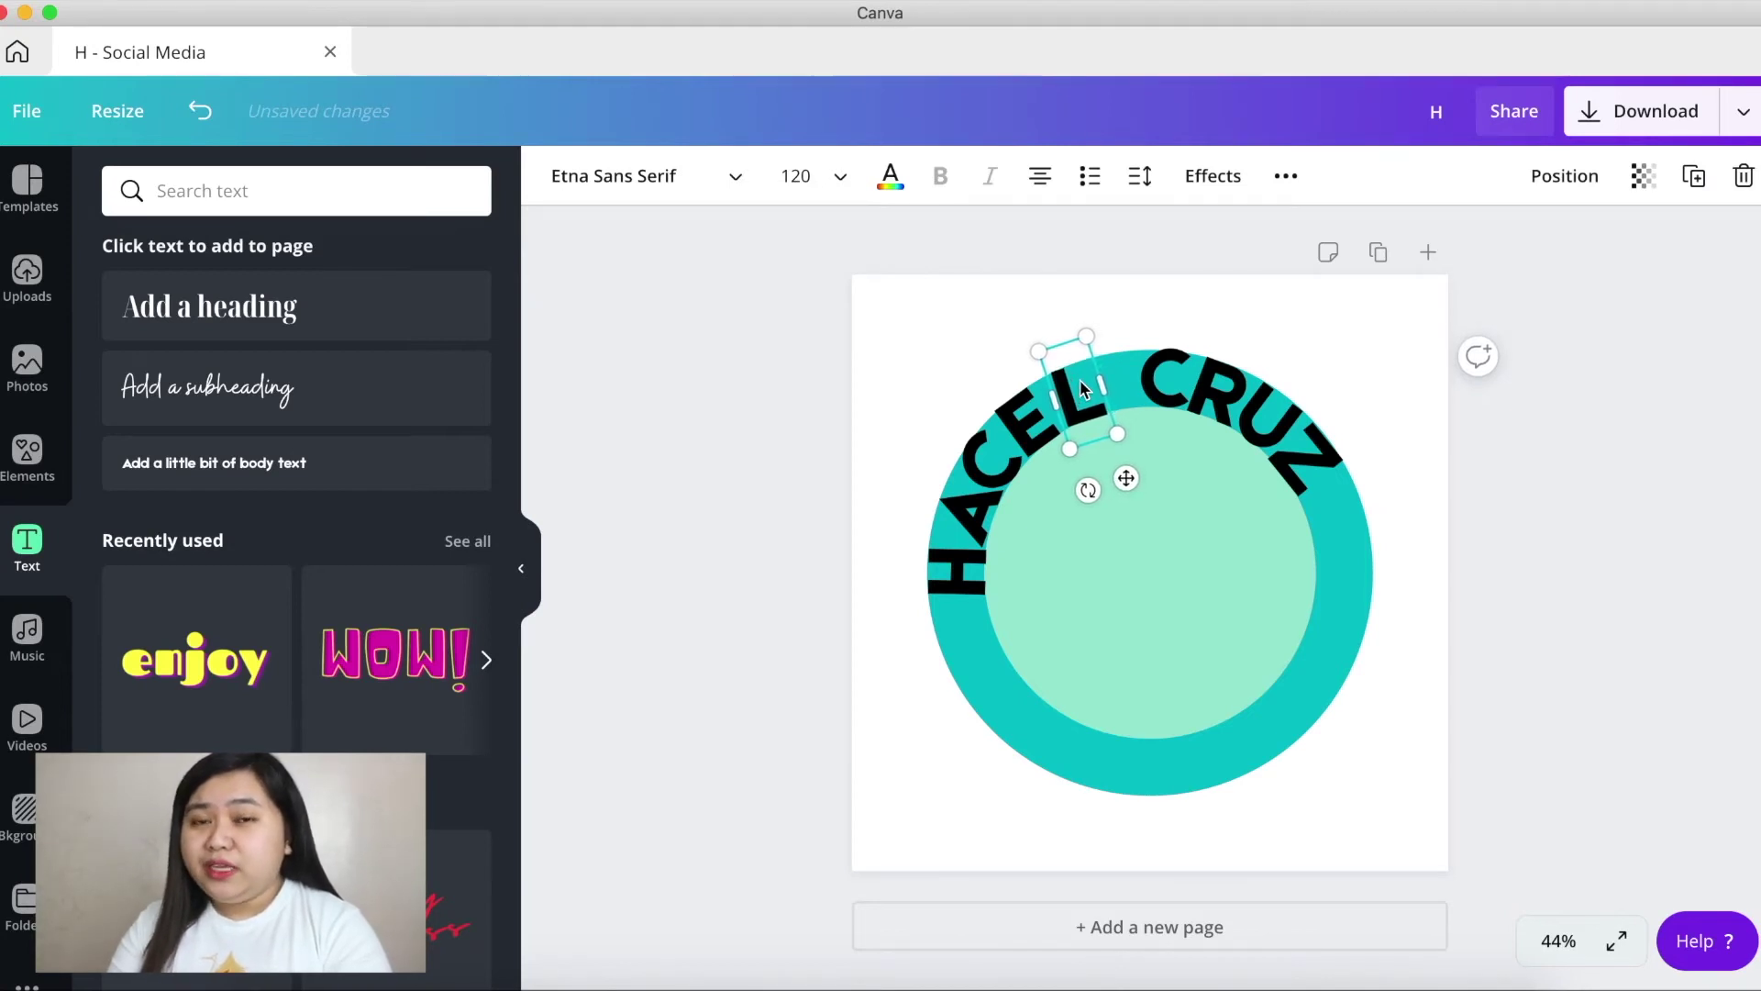
key(Down)
key(Down)
key(Down)
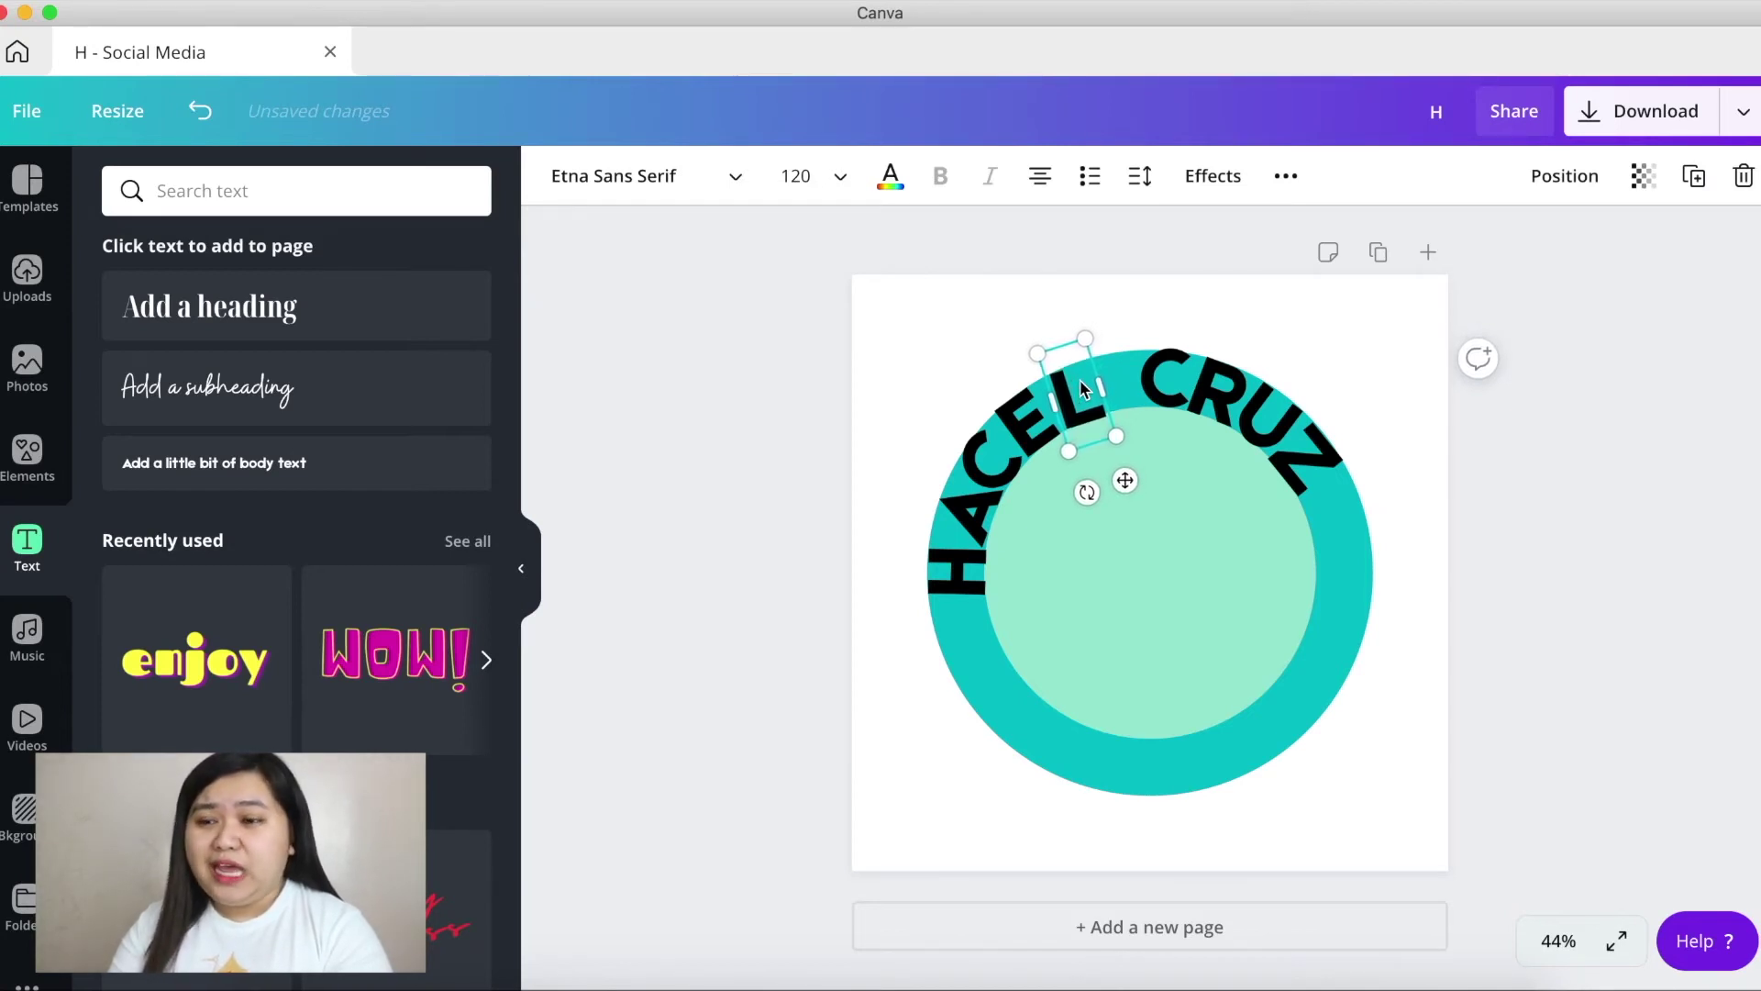
click(1014, 292)
- Rotate the L slightly more counterclockwise to match the curve and nudge it a little left
click(1080, 418)
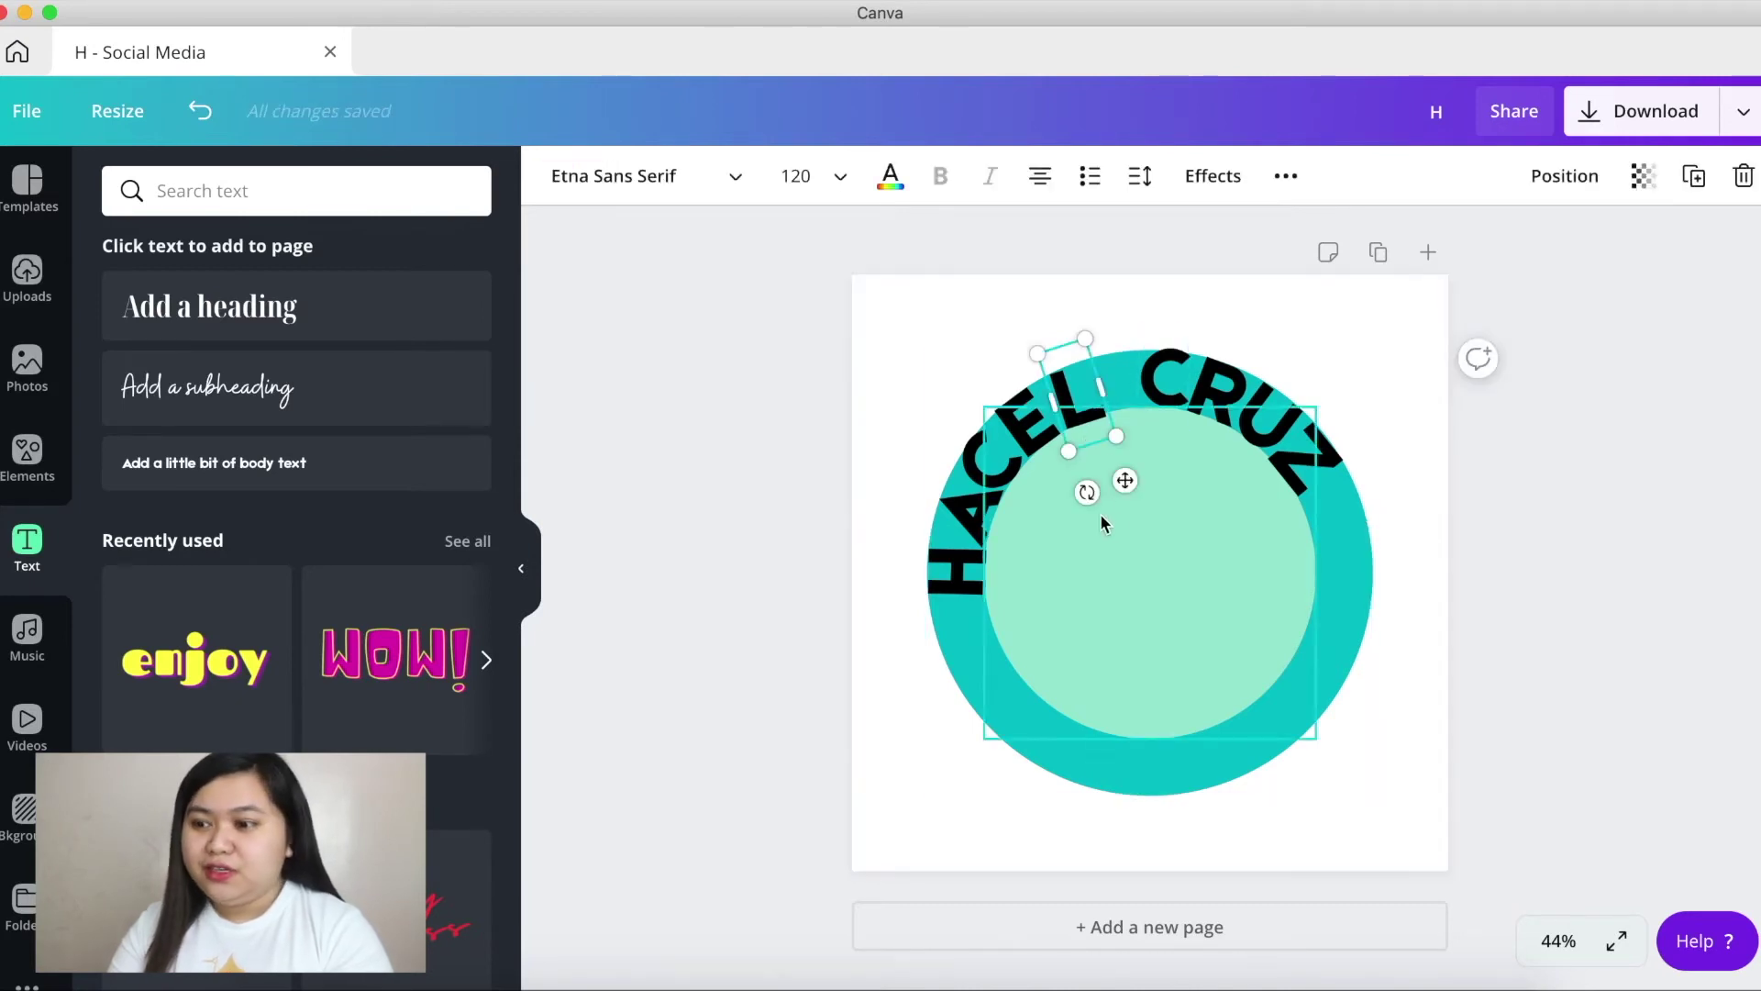
drag(1087, 493, 1093, 496)
click(1024, 321)
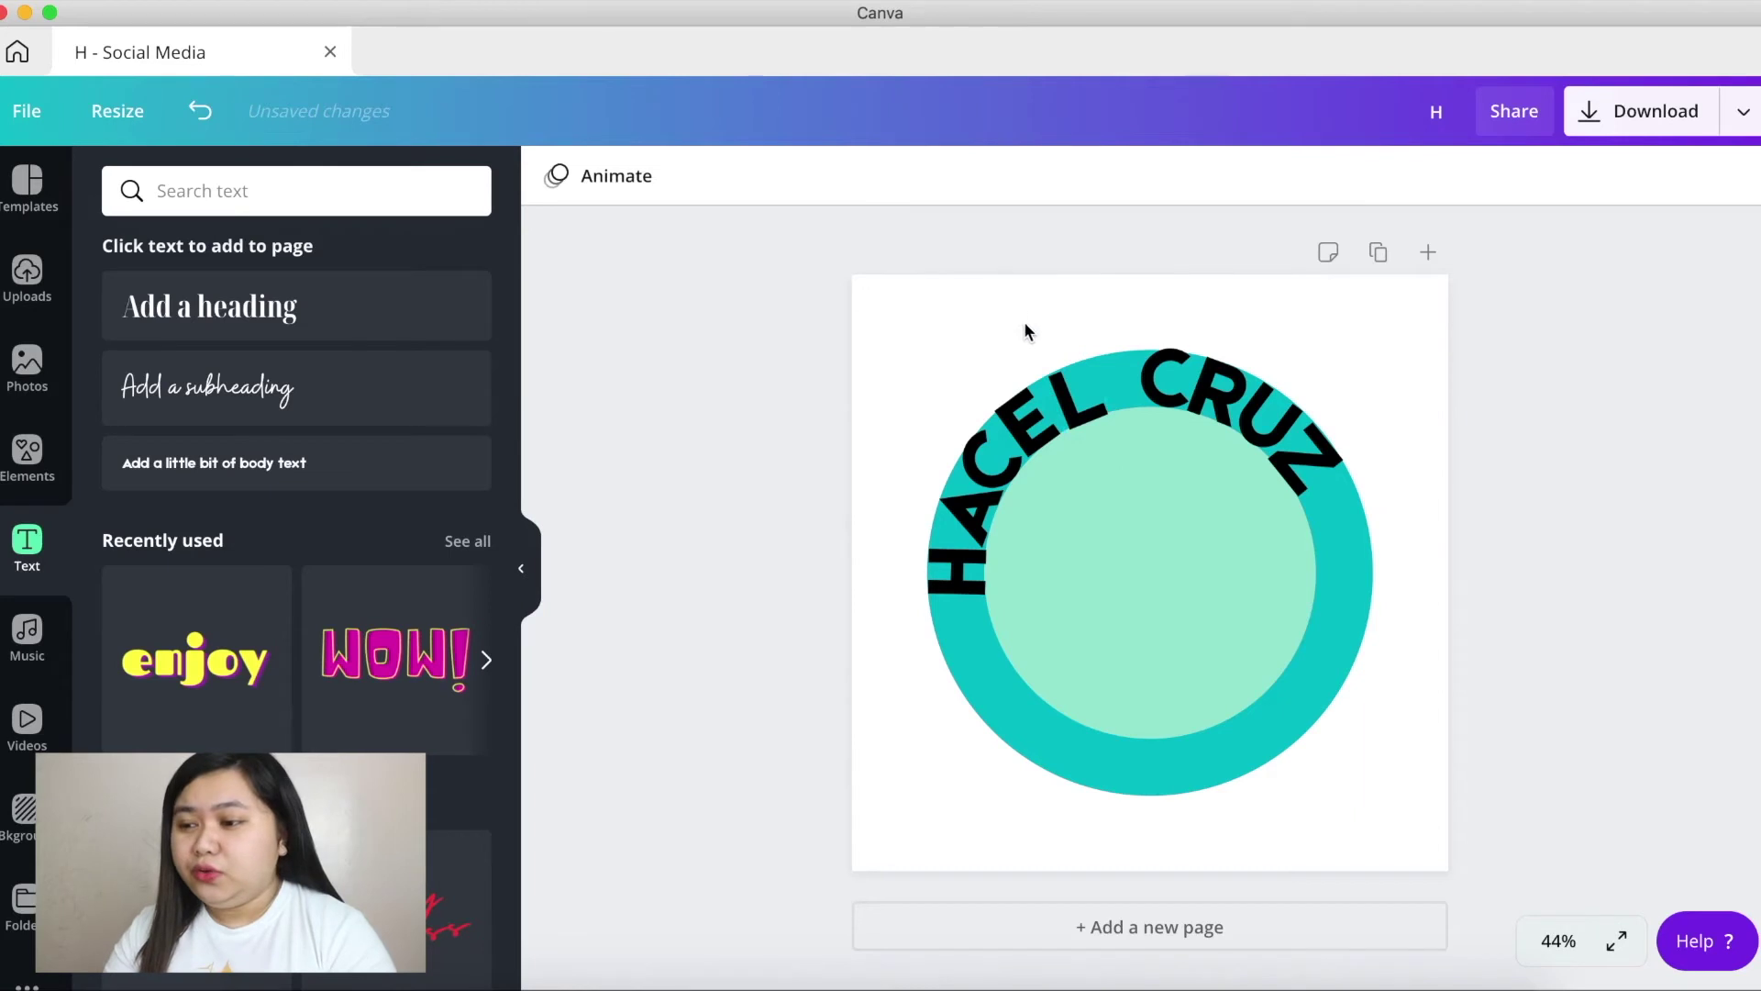
click(1064, 385)
key(Left)
key(Left)
key(Left)
key(Left)
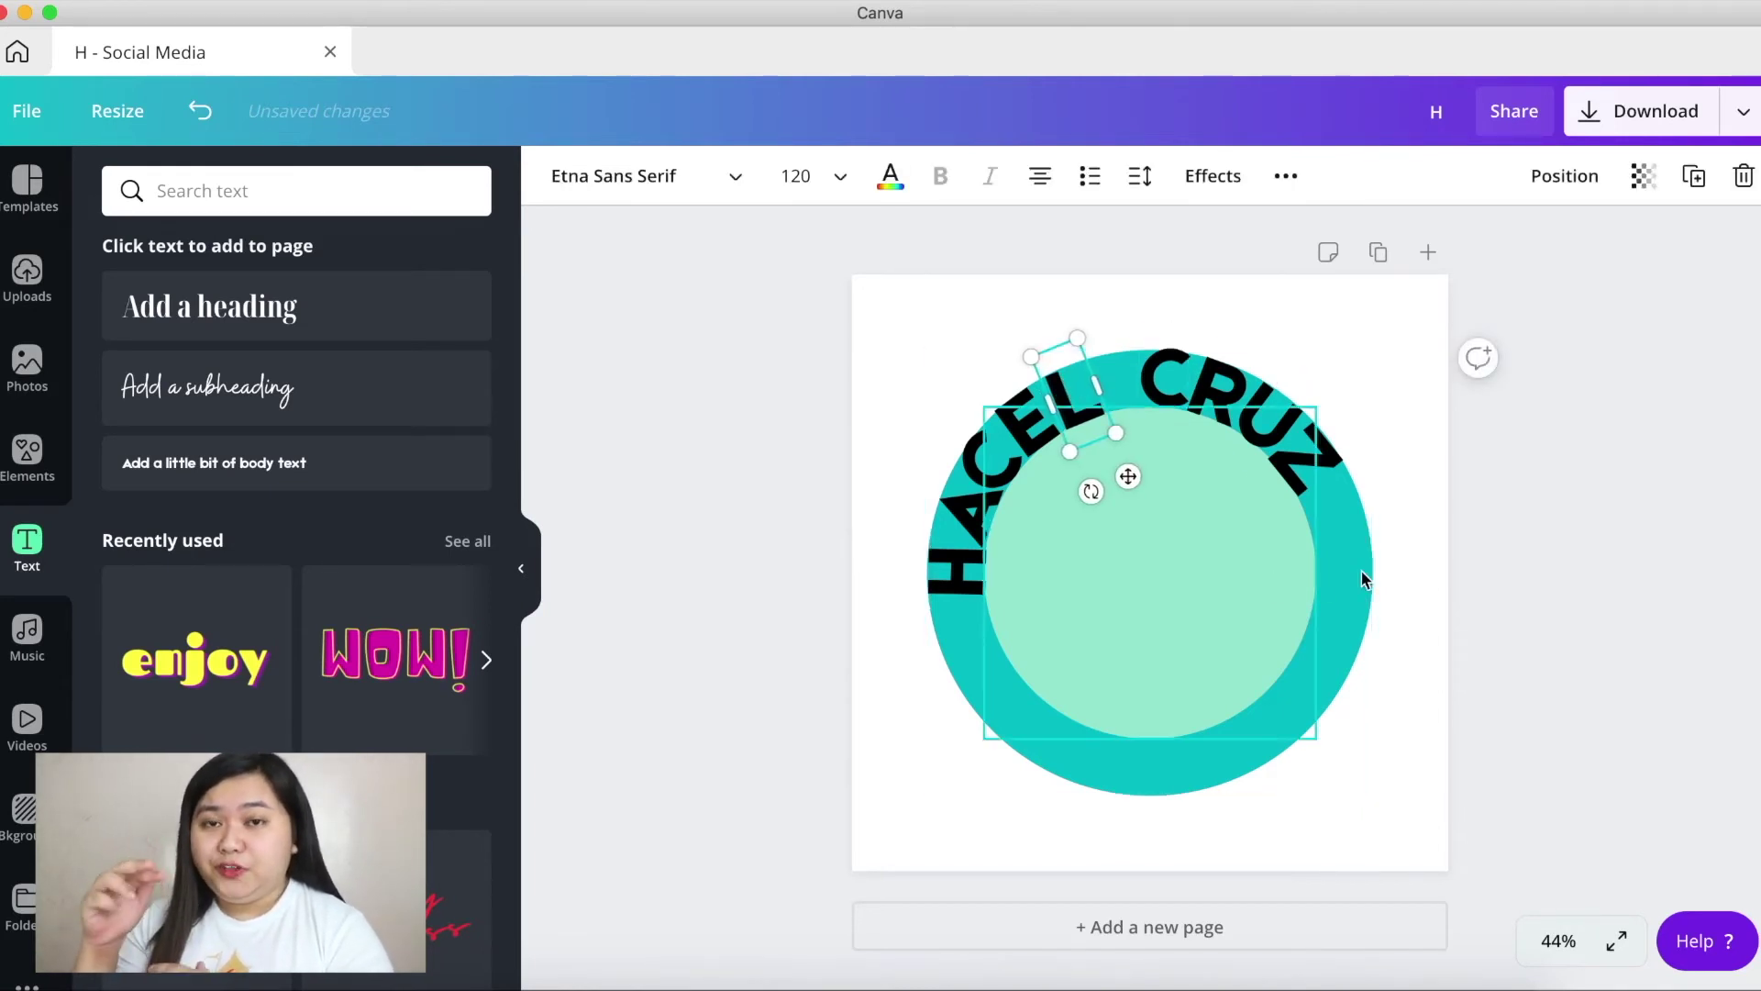
click(1440, 332)
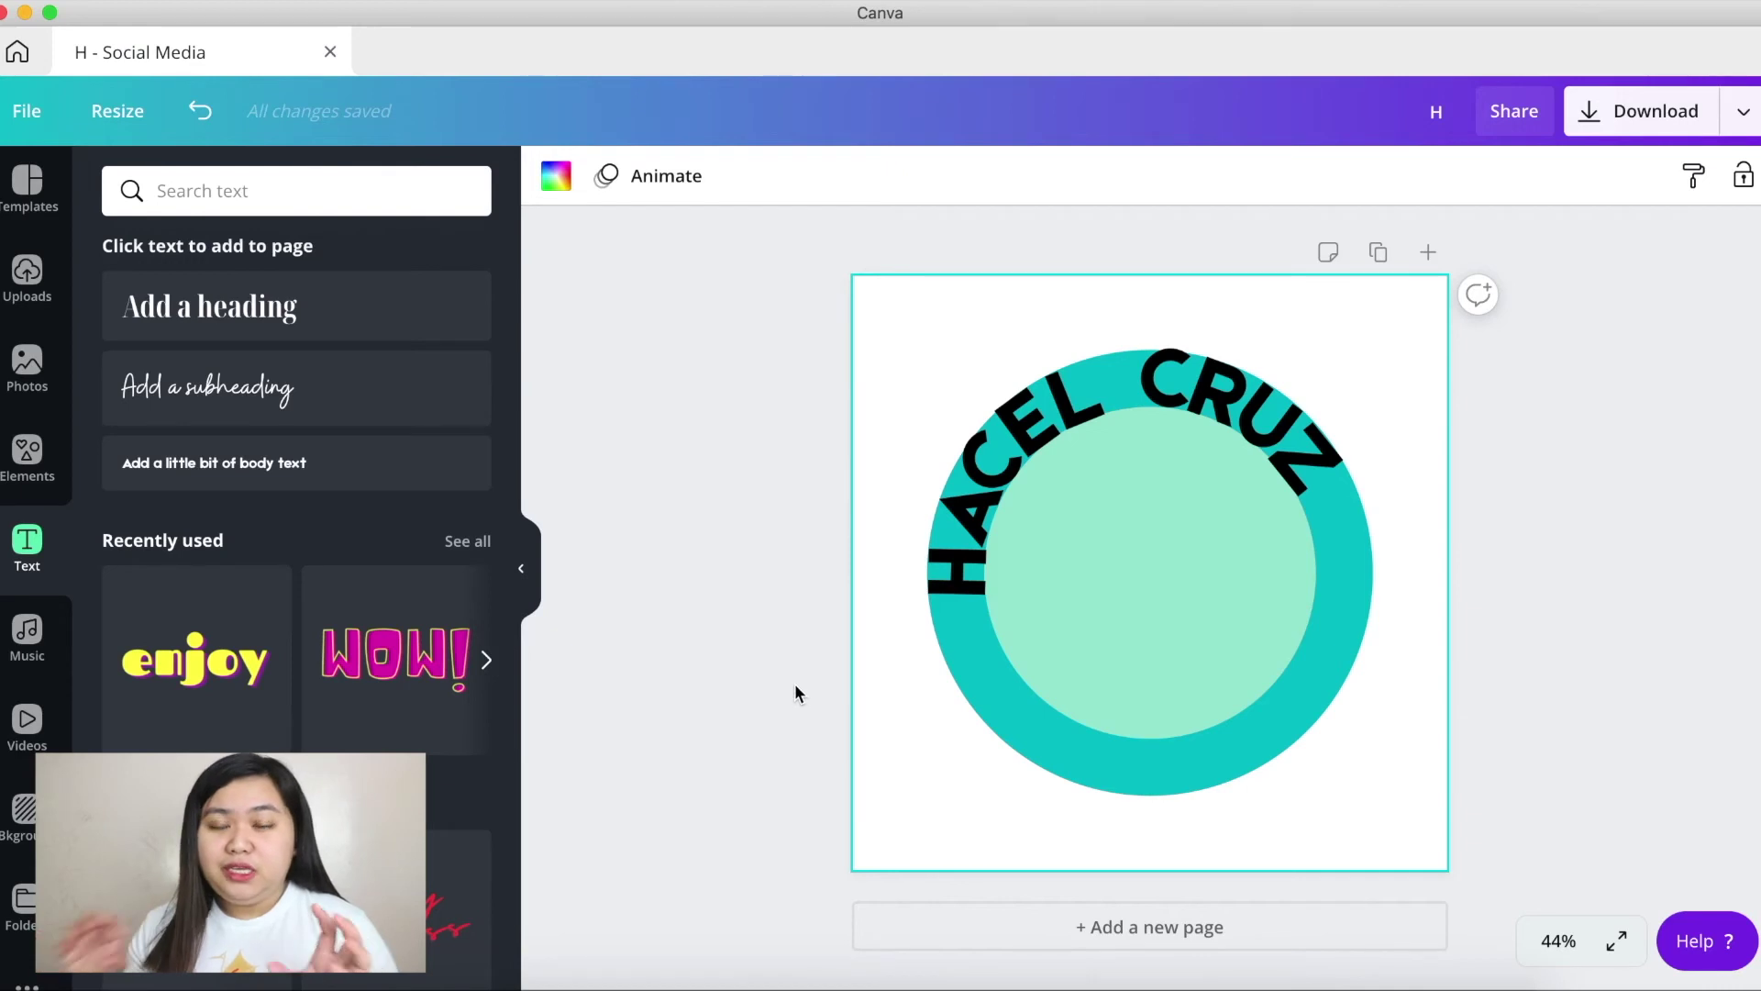
- Delete the two circles behind the text and select all the curved letters together
drag(795, 684, 1581, 780)
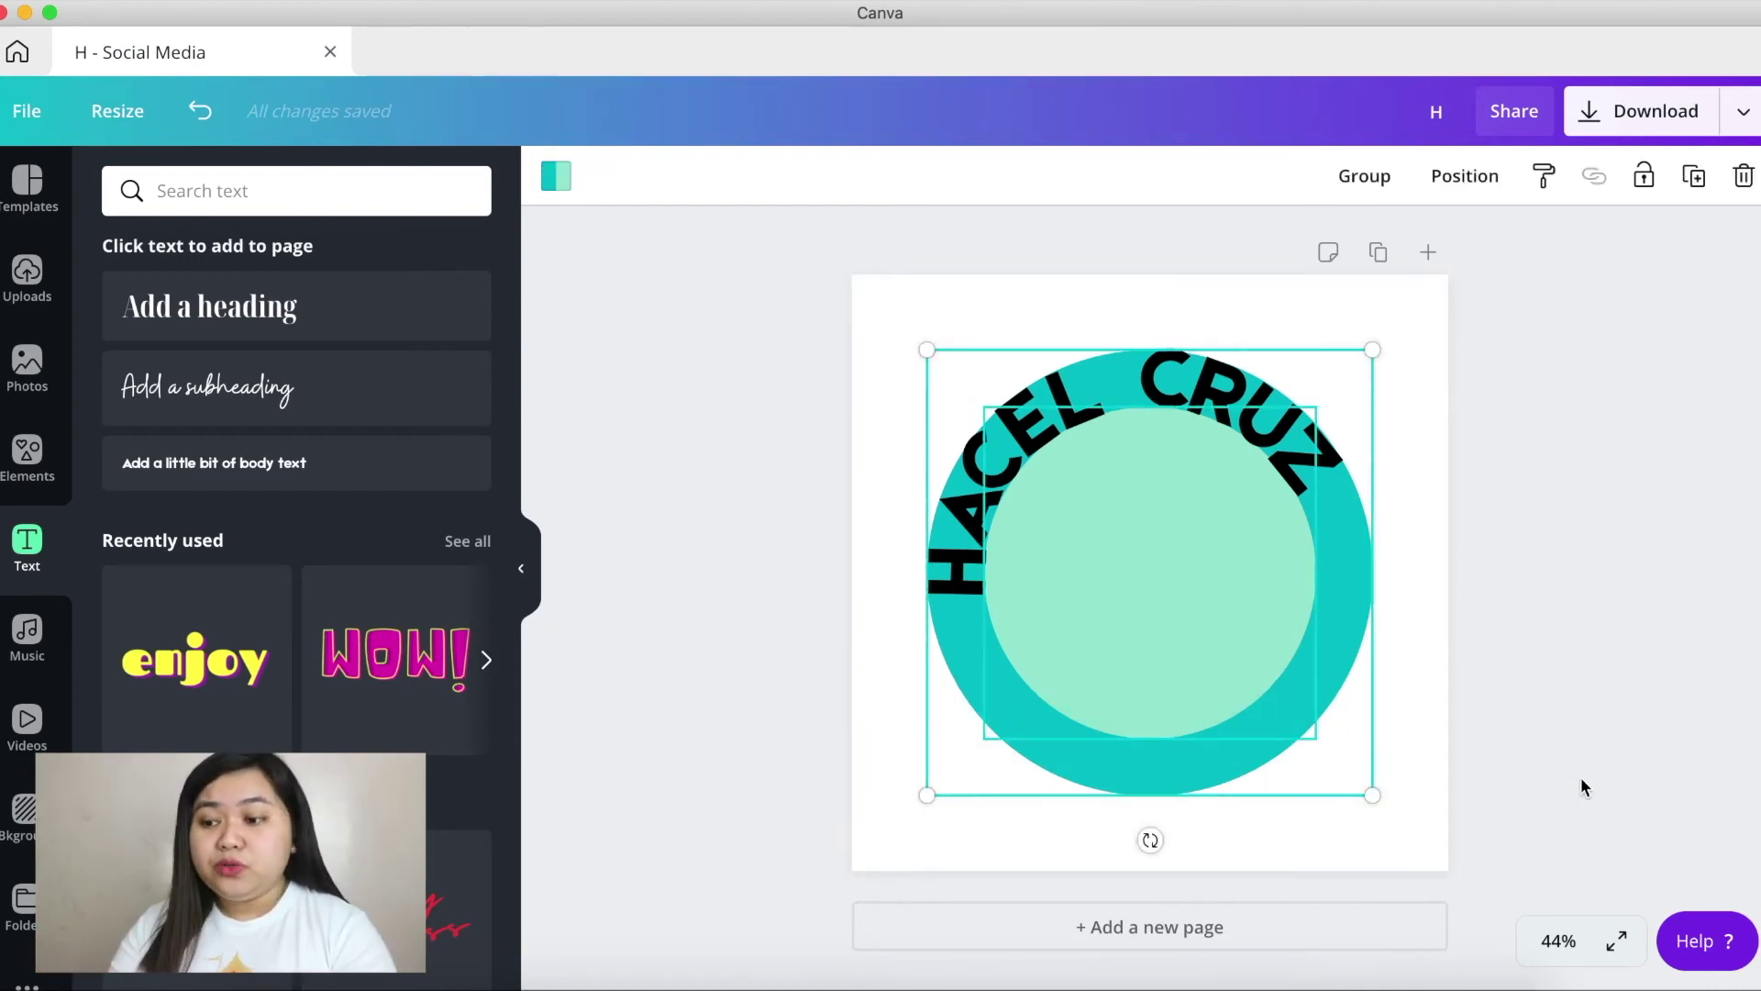
click(1742, 176)
drag(745, 273, 1500, 756)
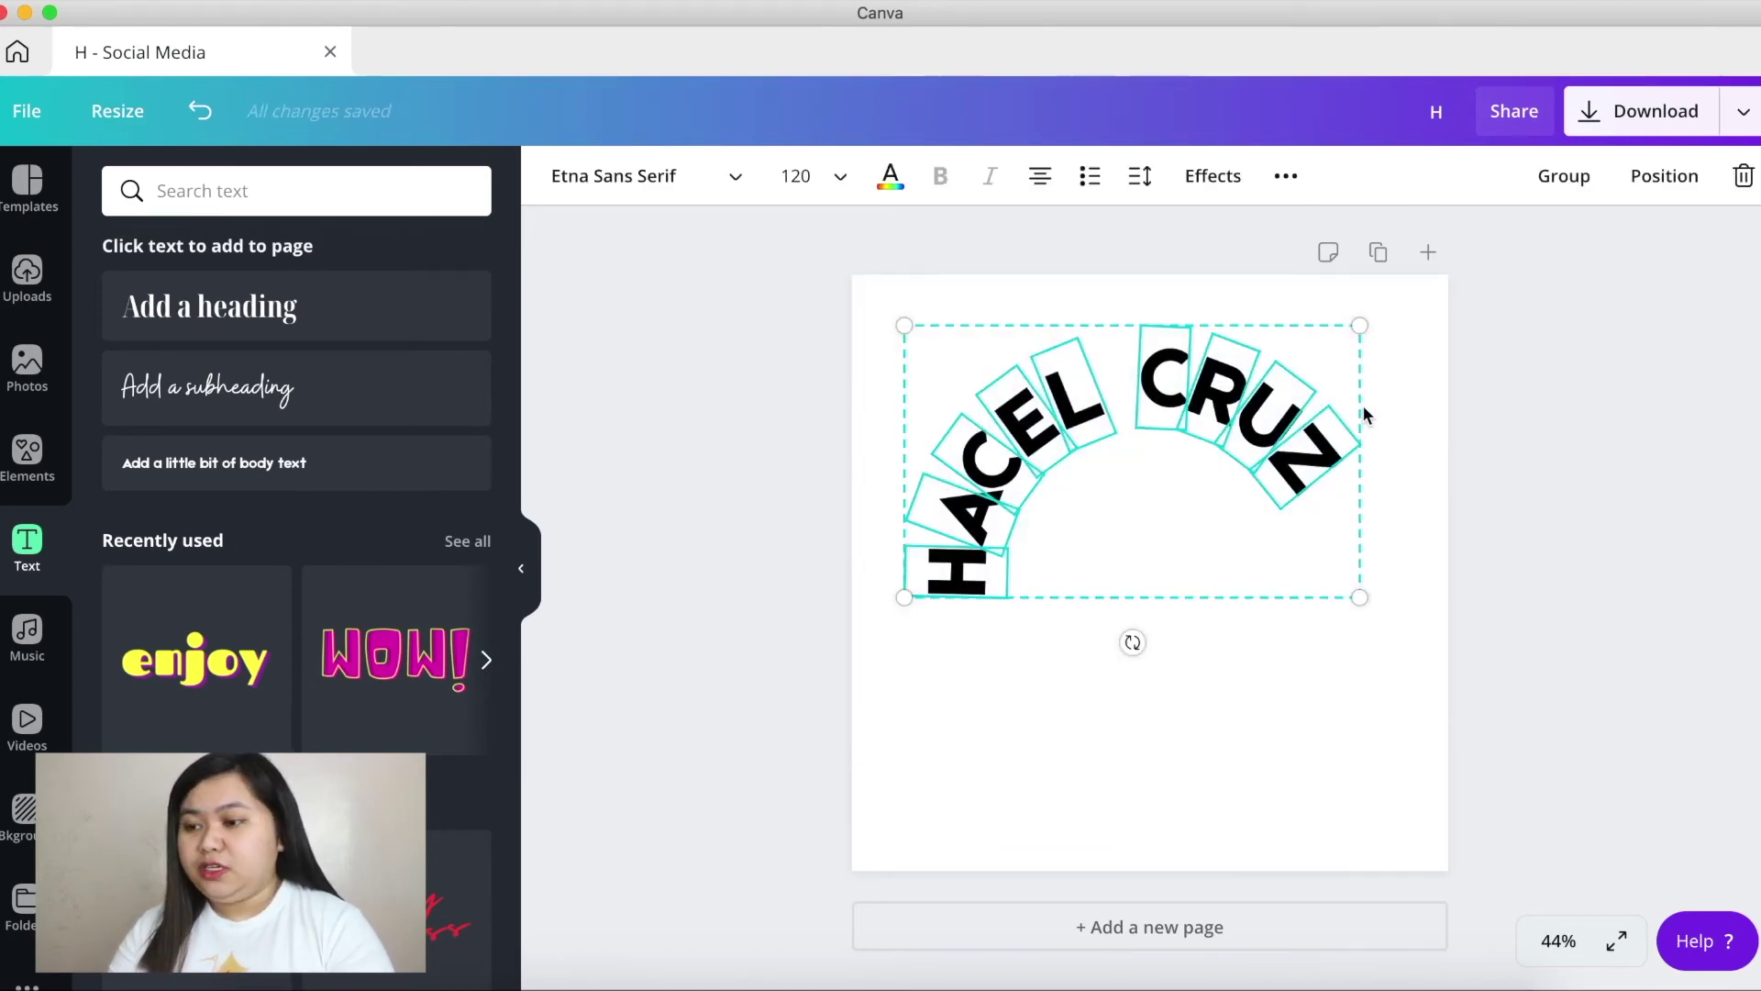
- Group the curved letters, rotate the group clockwise and move it to the lower part of the page
click(1561, 183)
drag(1135, 640, 1073, 645)
click(1270, 488)
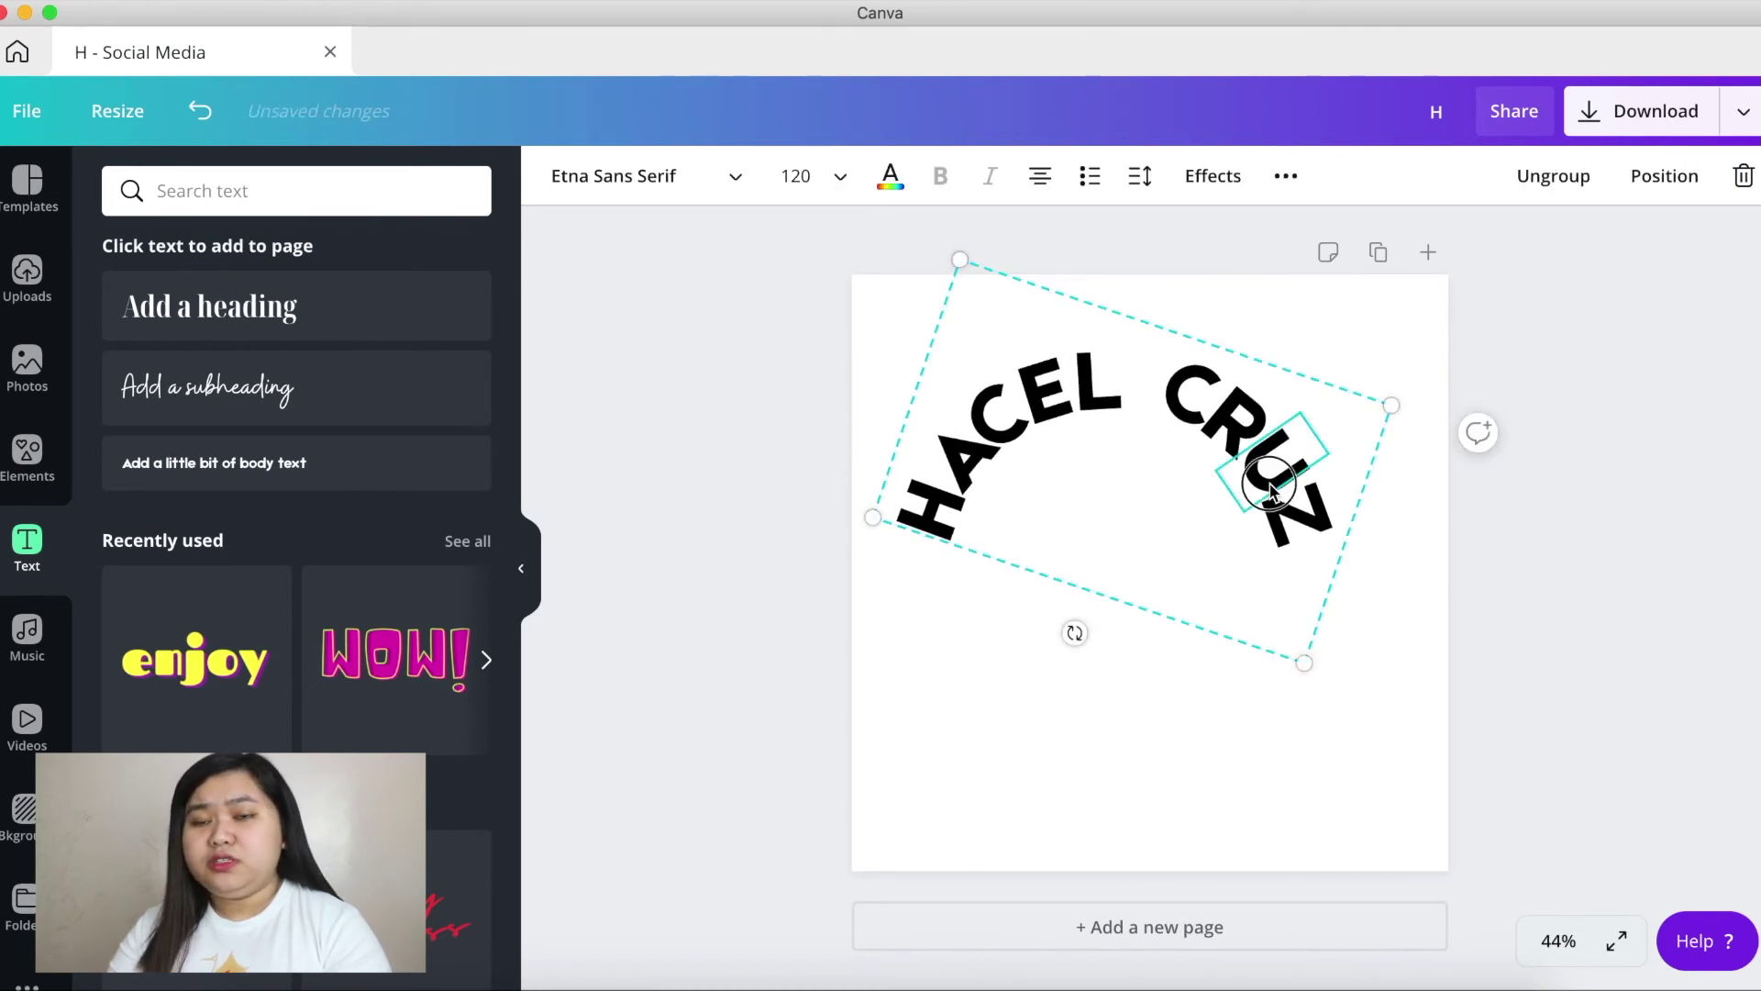
drag(1271, 488, 1187, 758)
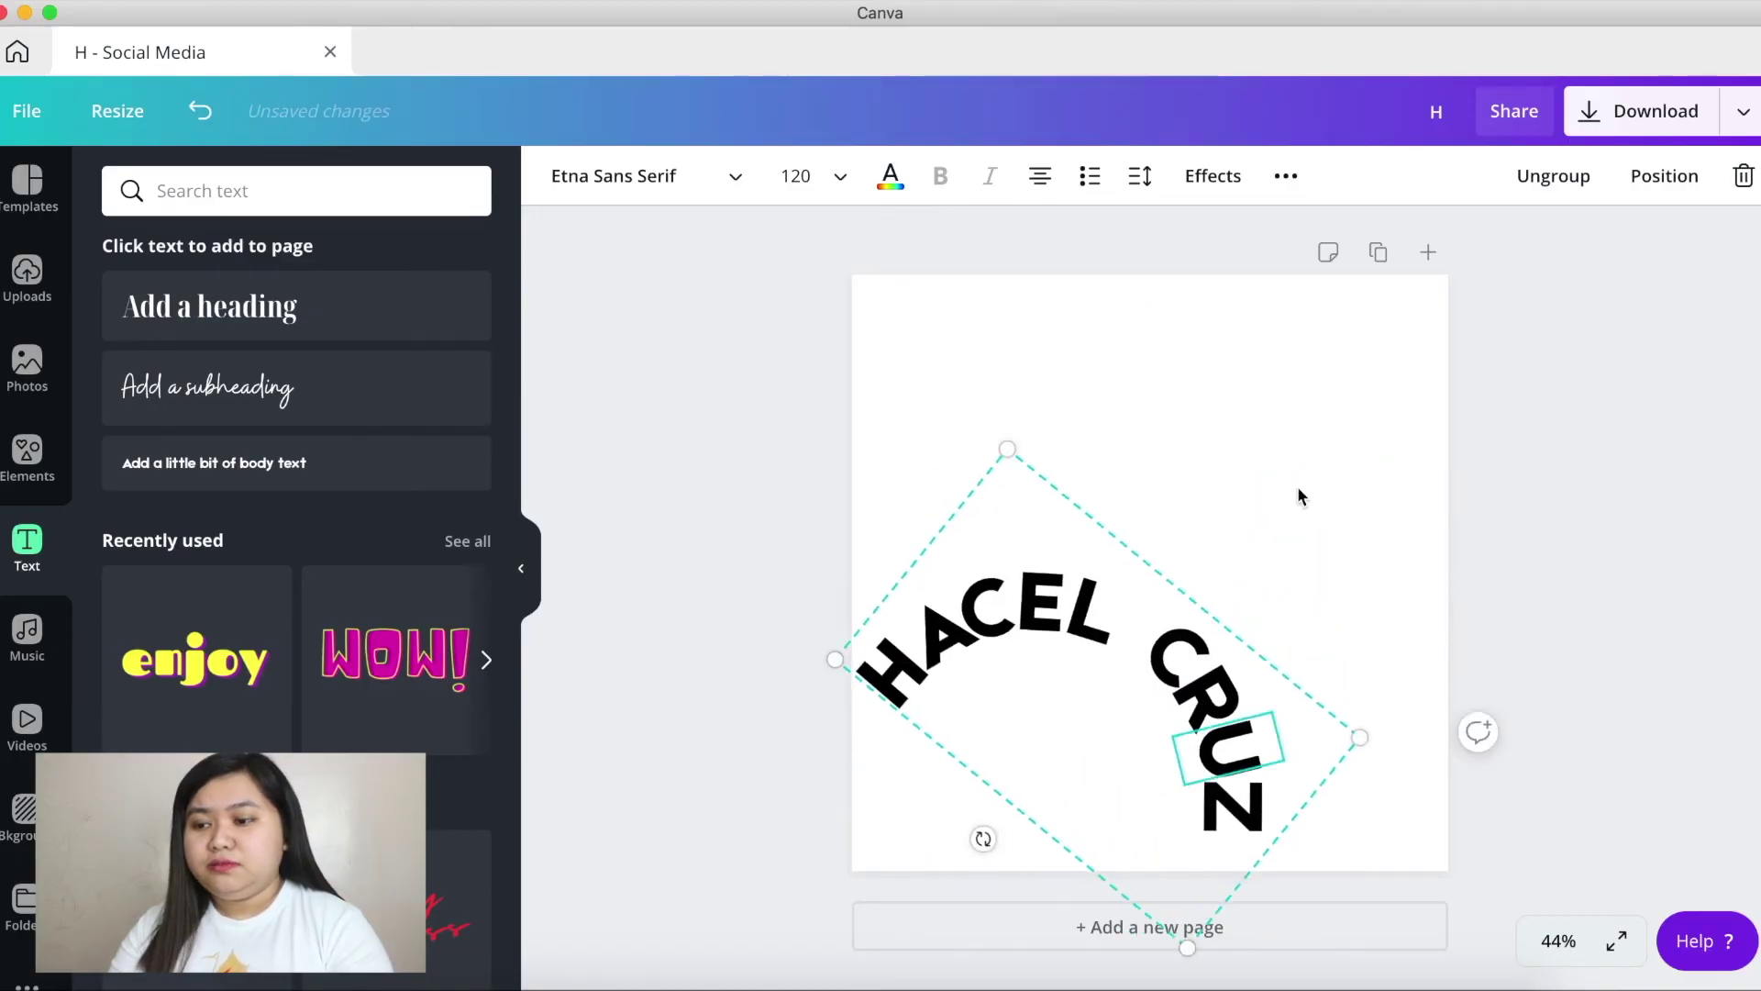
click(1301, 496)
- Add the photo of the woman against an orange backdrop so it fills the page behind the curved text
click(26, 369)
click(196, 725)
drag(1269, 496, 1449, 495)
click(1415, 175)
- Shift the curved text slightly down and recolor each letter of its first word white
click(1230, 745)
drag(897, 672, 891, 686)
click(890, 176)
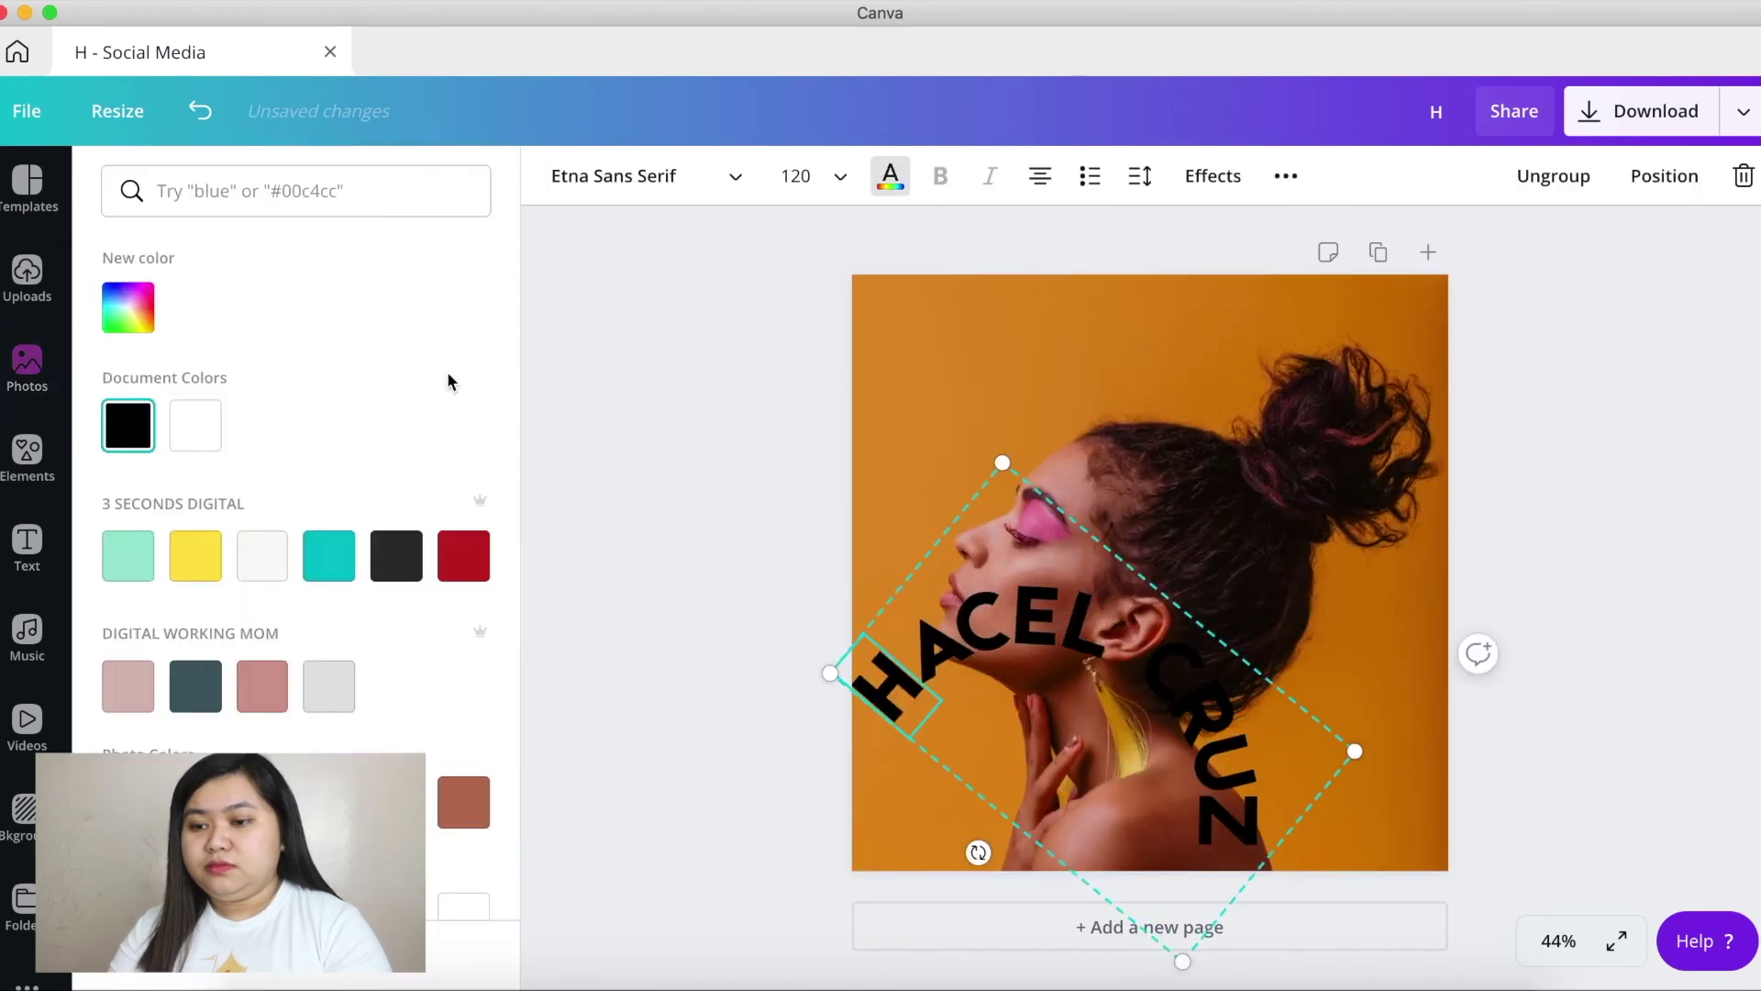
click(196, 427)
click(941, 651)
click(196, 427)
click(982, 624)
click(195, 426)
click(1040, 627)
click(196, 426)
click(1082, 629)
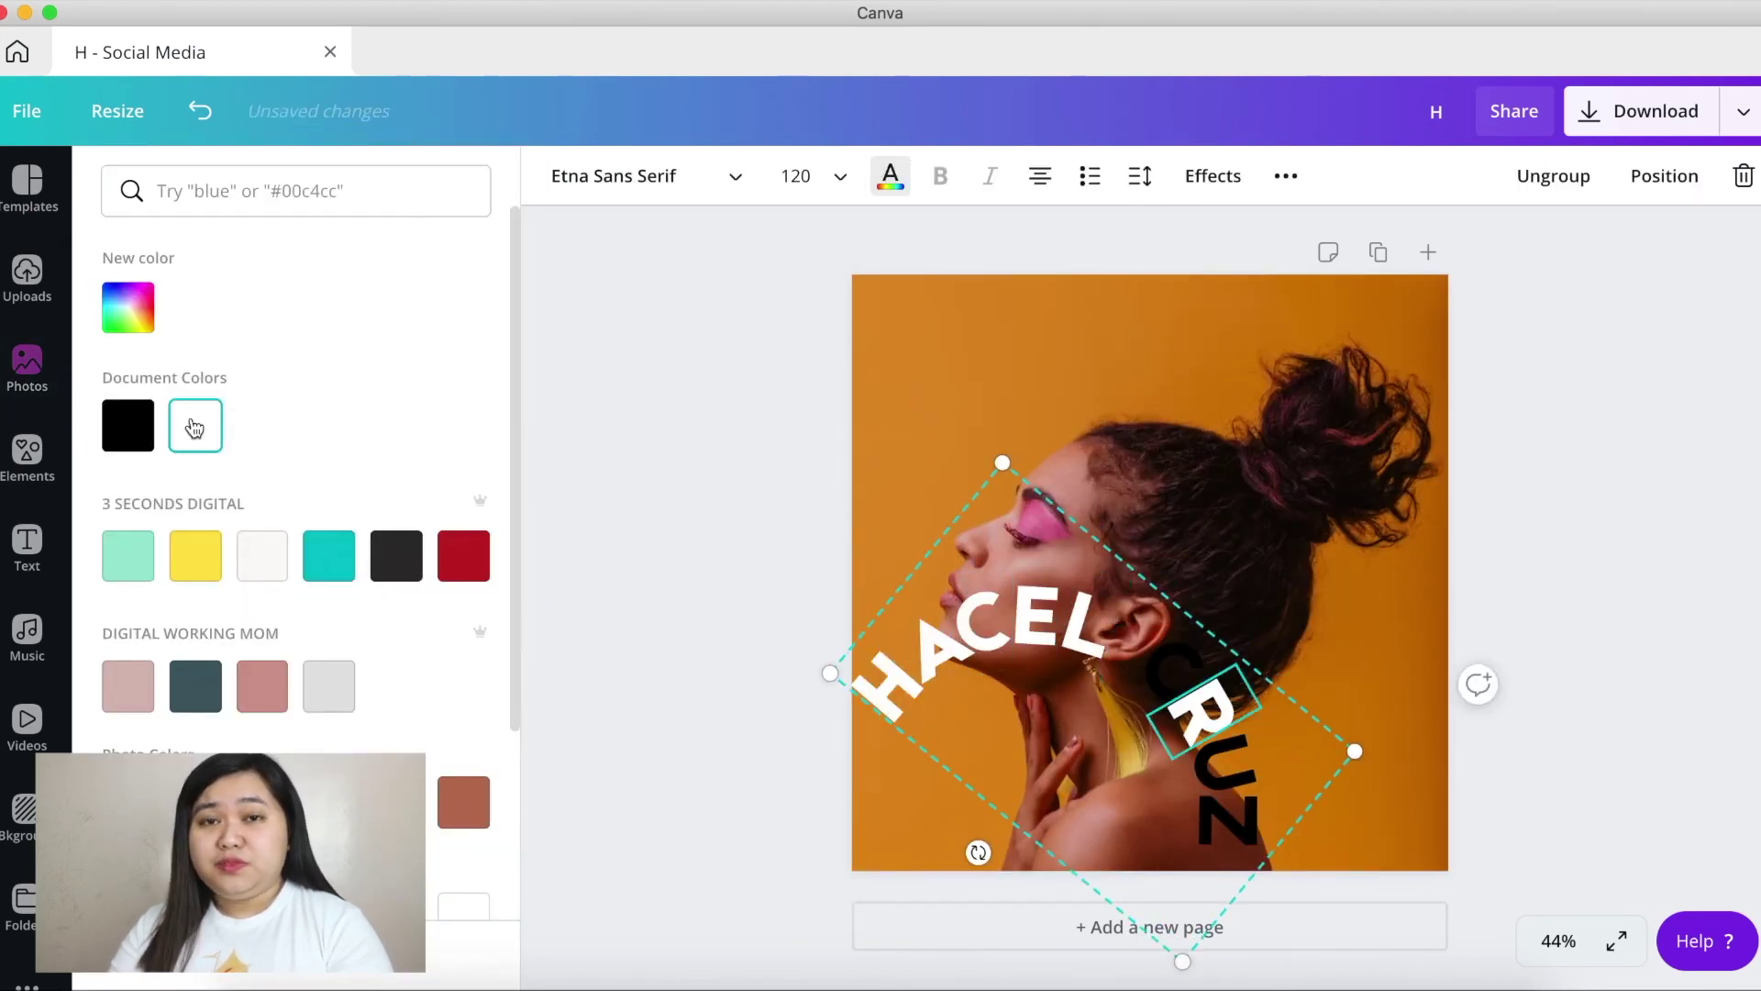
click(195, 425)
- Recolor the remaining black letters of the curved text's second word white
key(Tab)
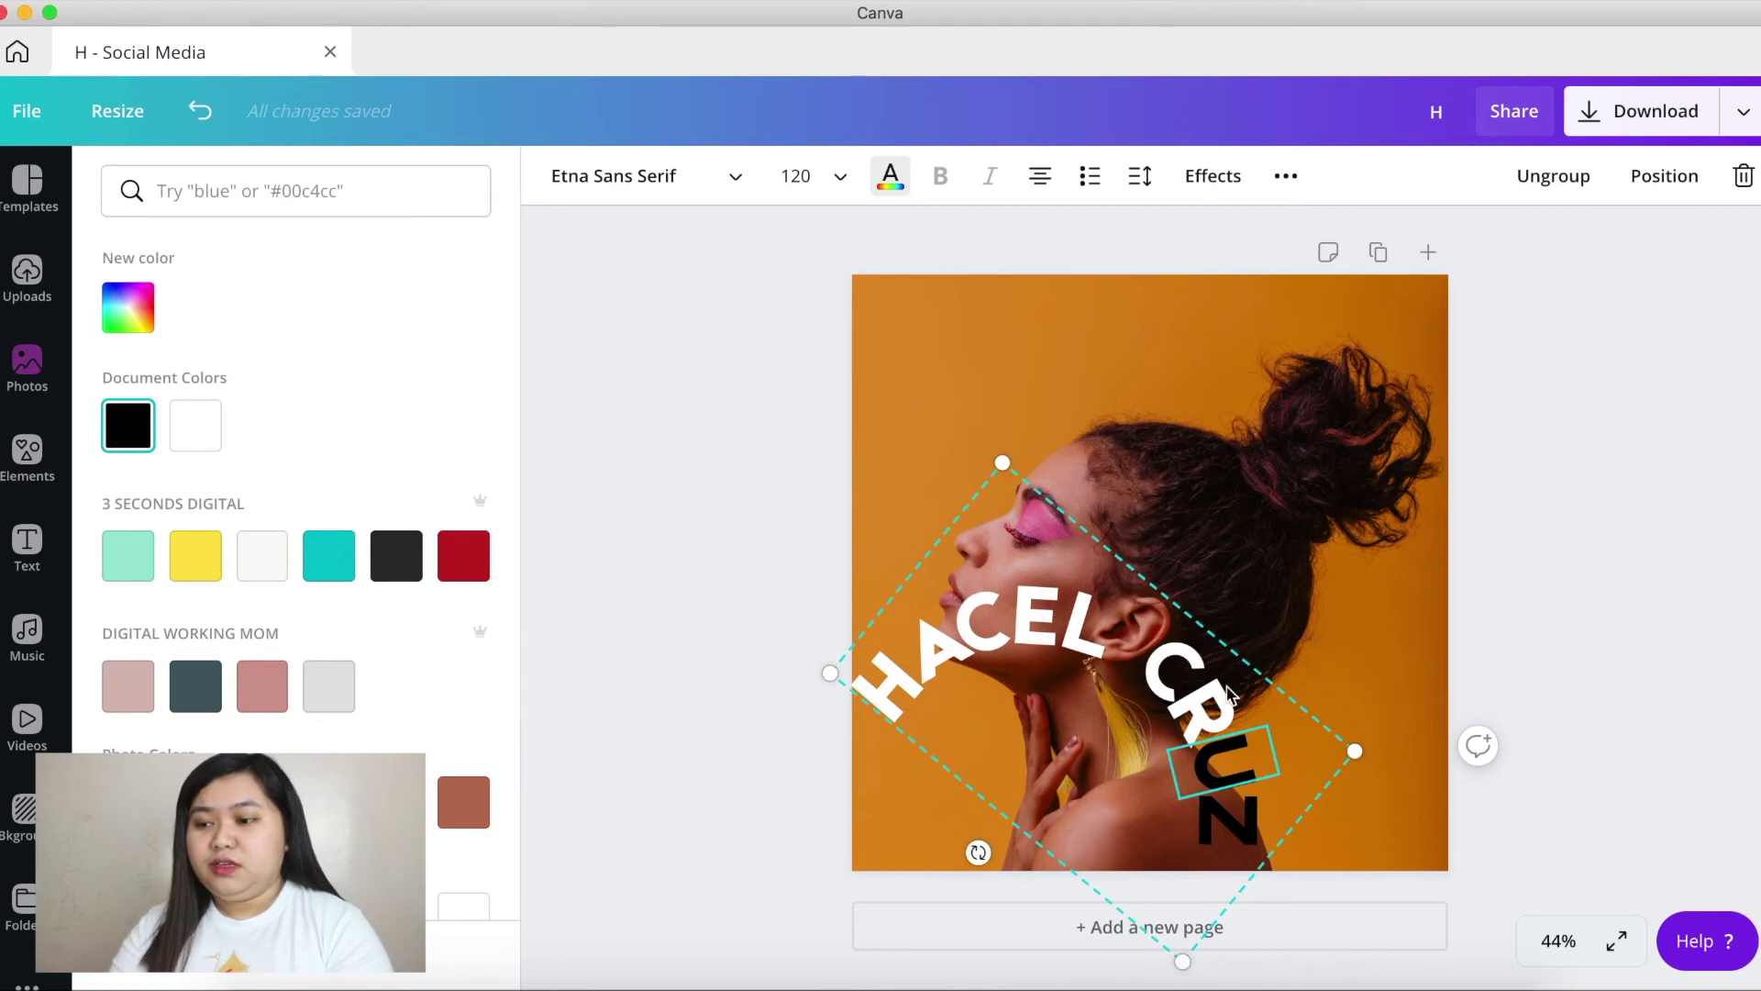
click(216, 429)
click(1228, 819)
click(195, 426)
click(864, 419)
- Move the curved text slightly lower and shift the background photo upward within its frame
drag(1035, 617, 1034, 633)
double_click(1313, 402)
drag(1313, 403, 1313, 279)
click(1560, 367)
click(1165, 684)
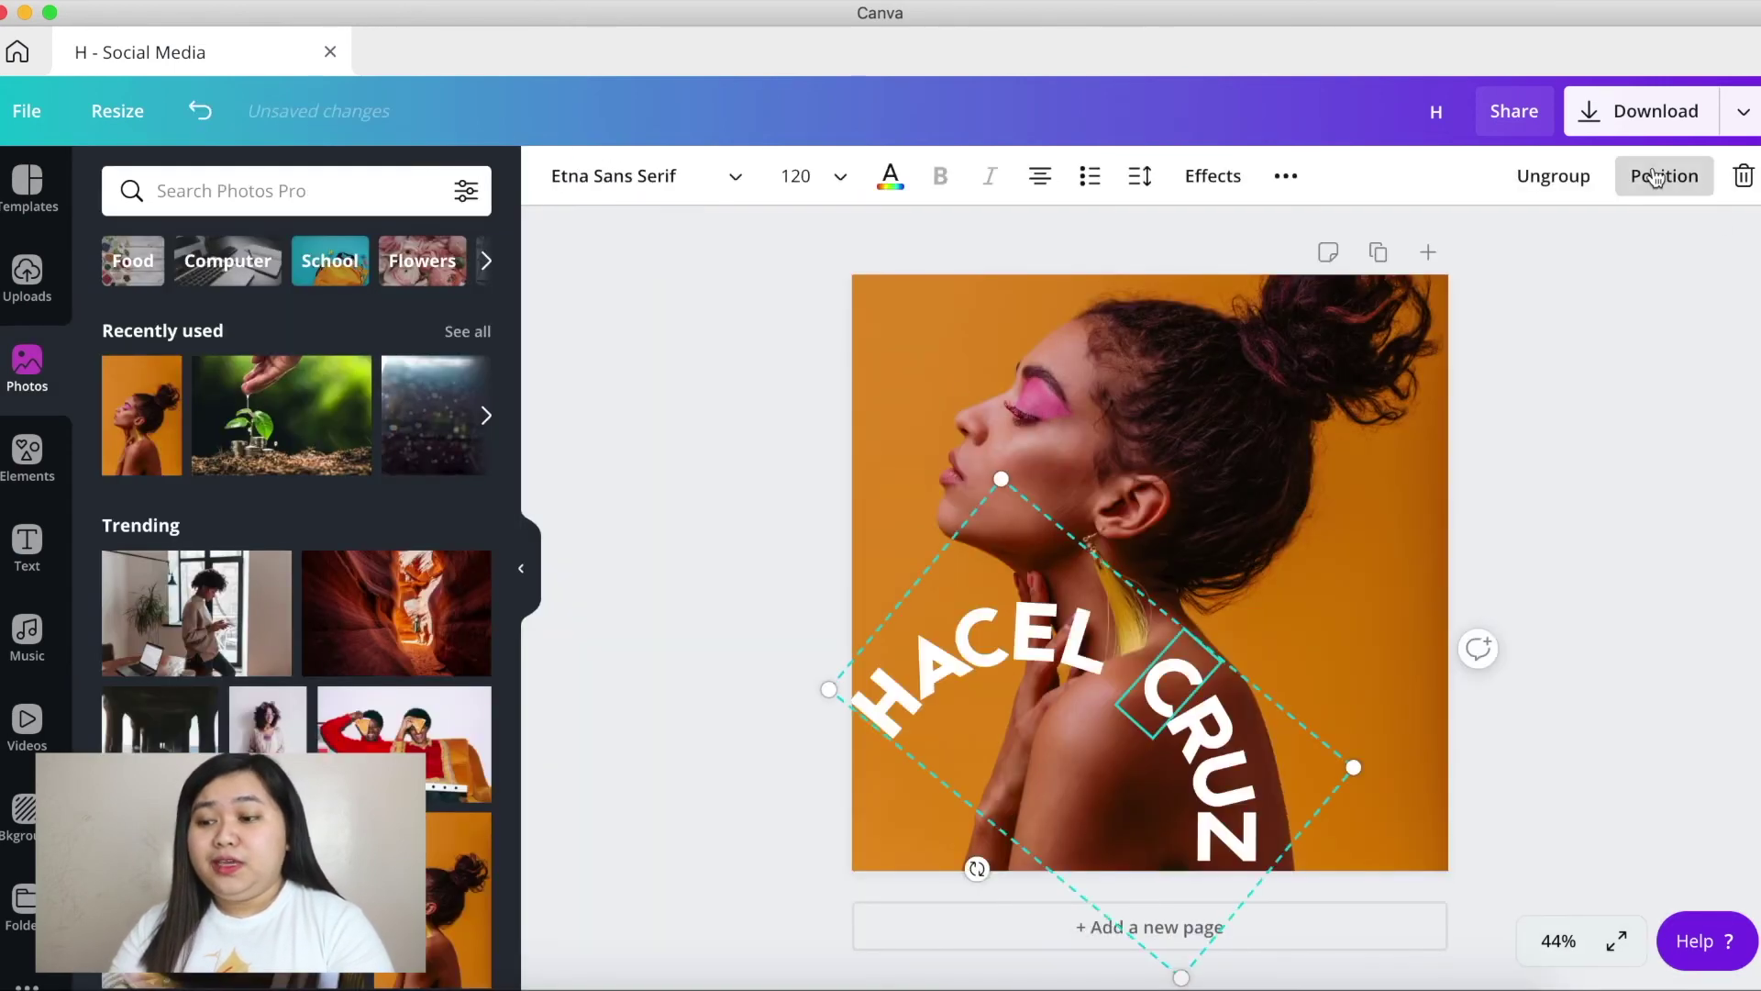
- Add a circle hanging halfway off the page's right edge and color it the 3 Seconds Digital mint green
click(27, 457)
click(151, 331)
drag(1205, 564, 1565, 585)
click(556, 176)
click(129, 554)
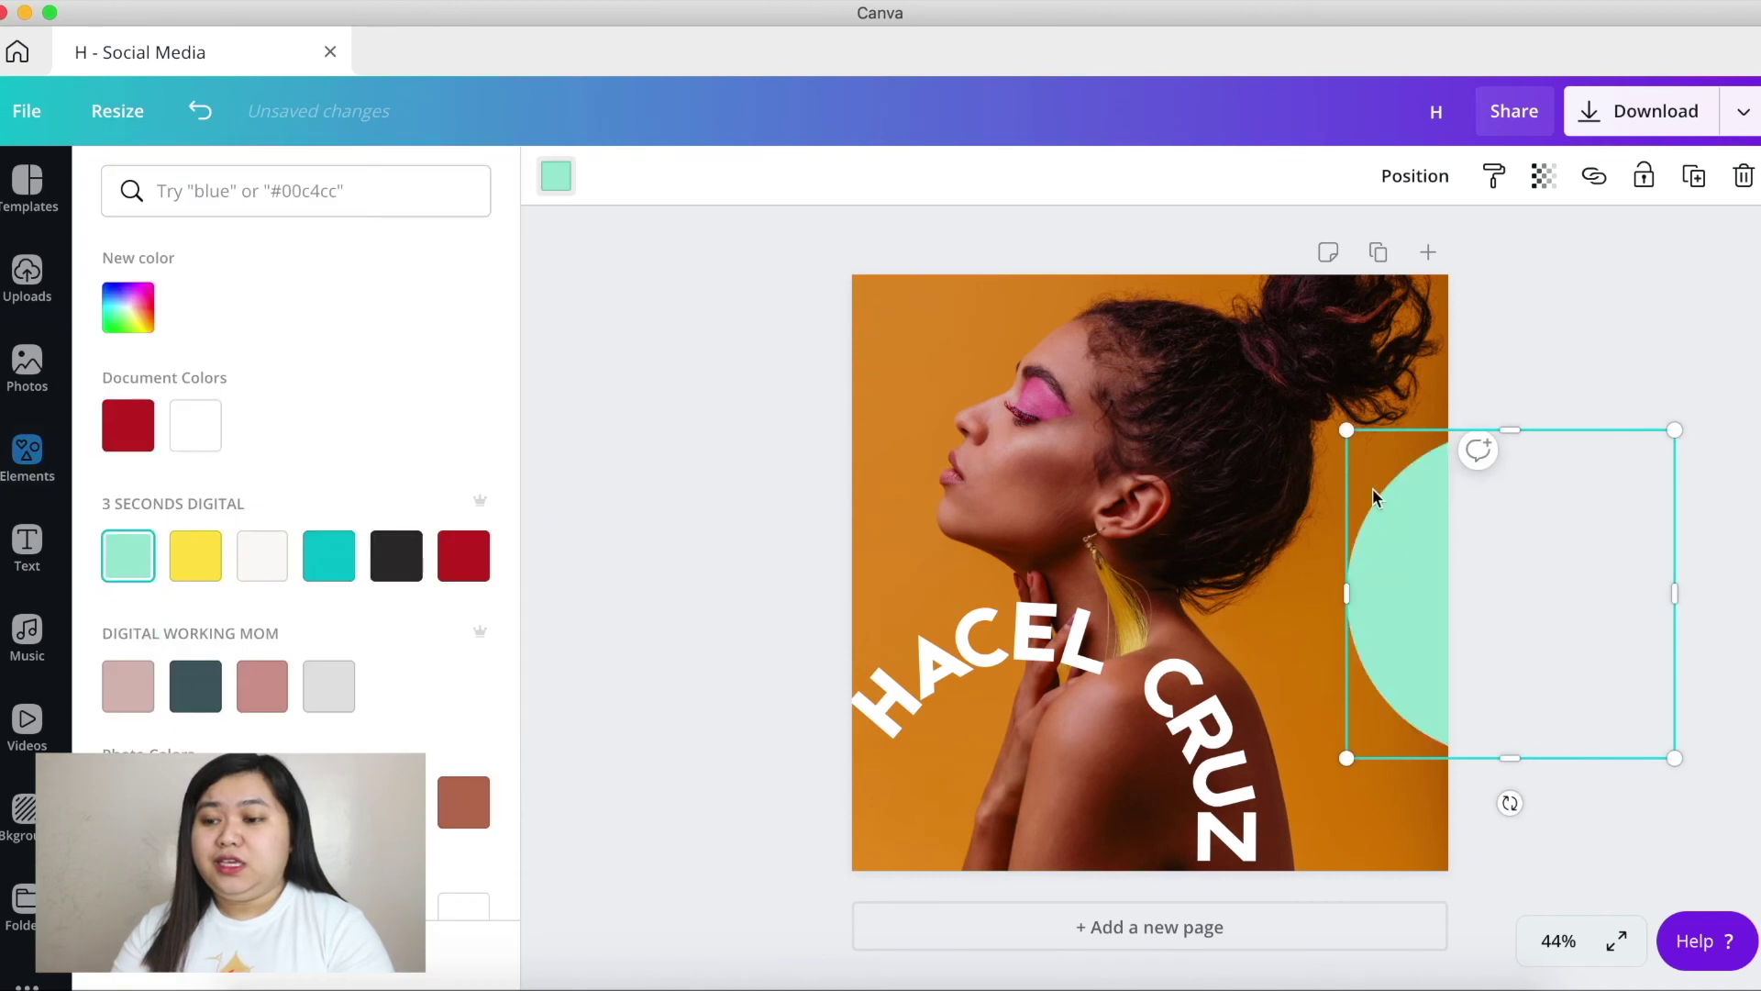
- Duplicate the mint green circle and place the copy partly off the page's upper-left corner
key(super+c)
key(super+v)
drag(1559, 664, 927, 284)
click(1565, 544)
- Insert the Digital Working Mom logo, shrink it to about half size and place it inside the curve of the text
click(25, 903)
click(211, 672)
click(335, 307)
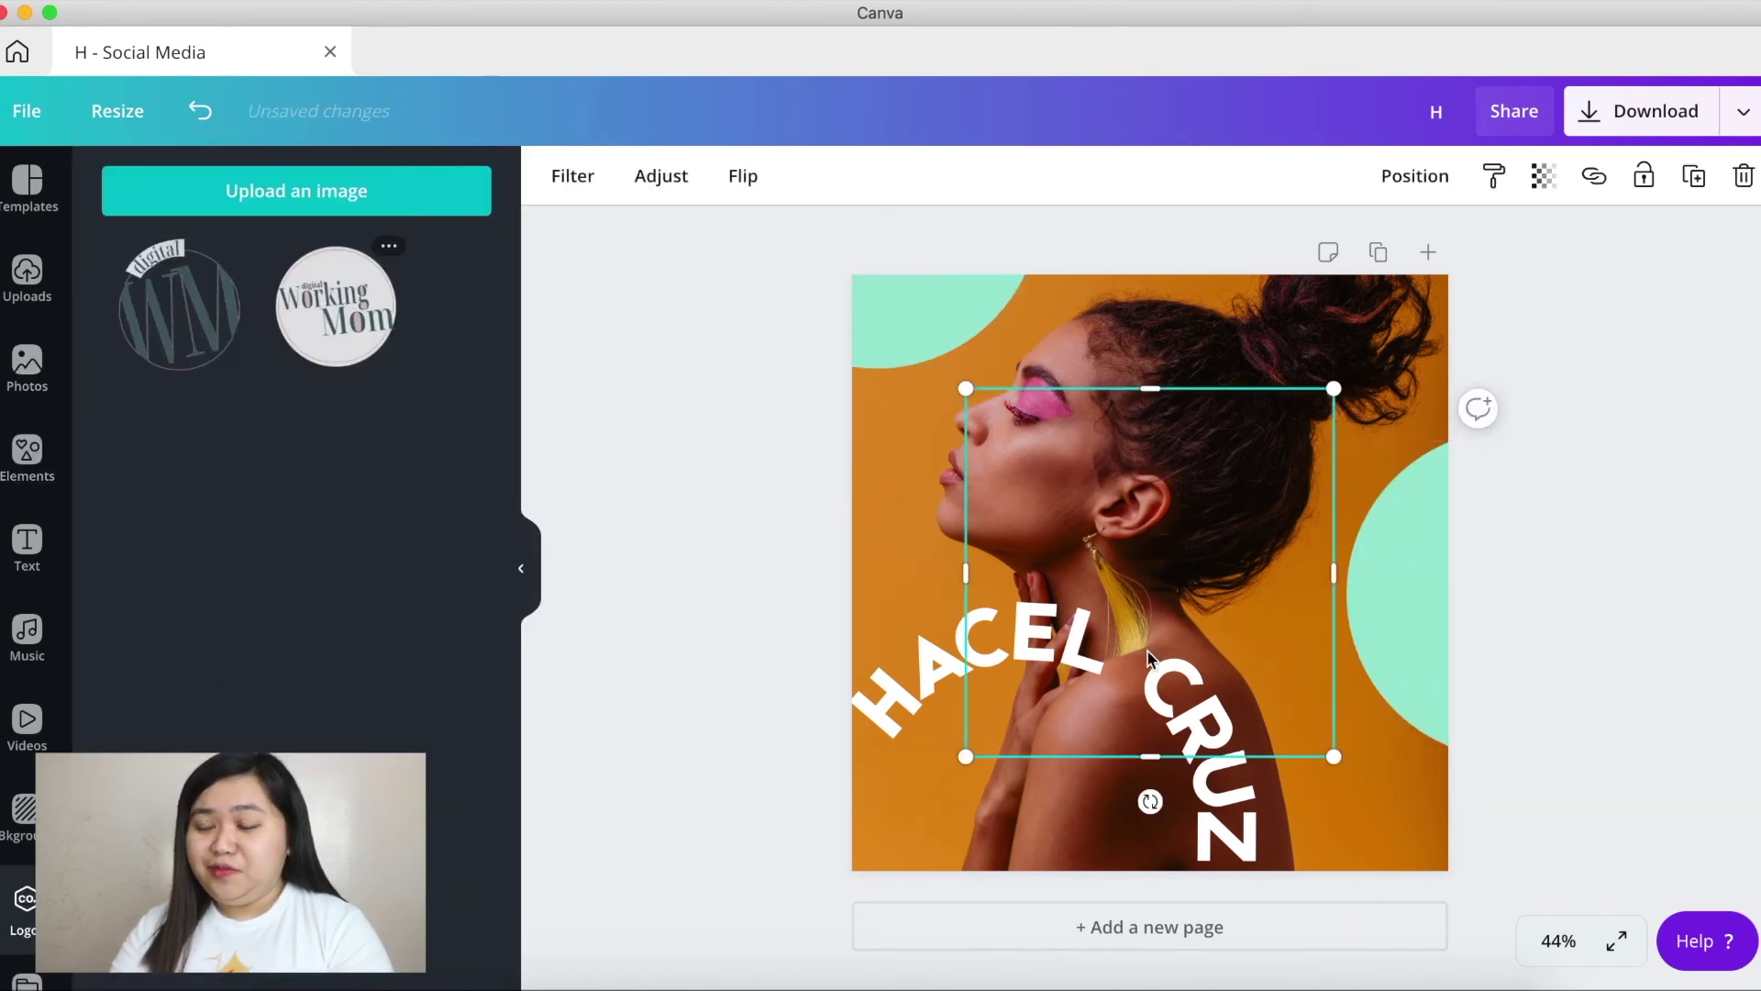
drag(1333, 386, 1203, 518)
drag(1106, 602, 1055, 734)
click(1639, 372)
- Rename the design as CURVED TEXT USING CANVA
click(1437, 111)
key(BackSpace)
text(CURVED TEXT USING CANVA)
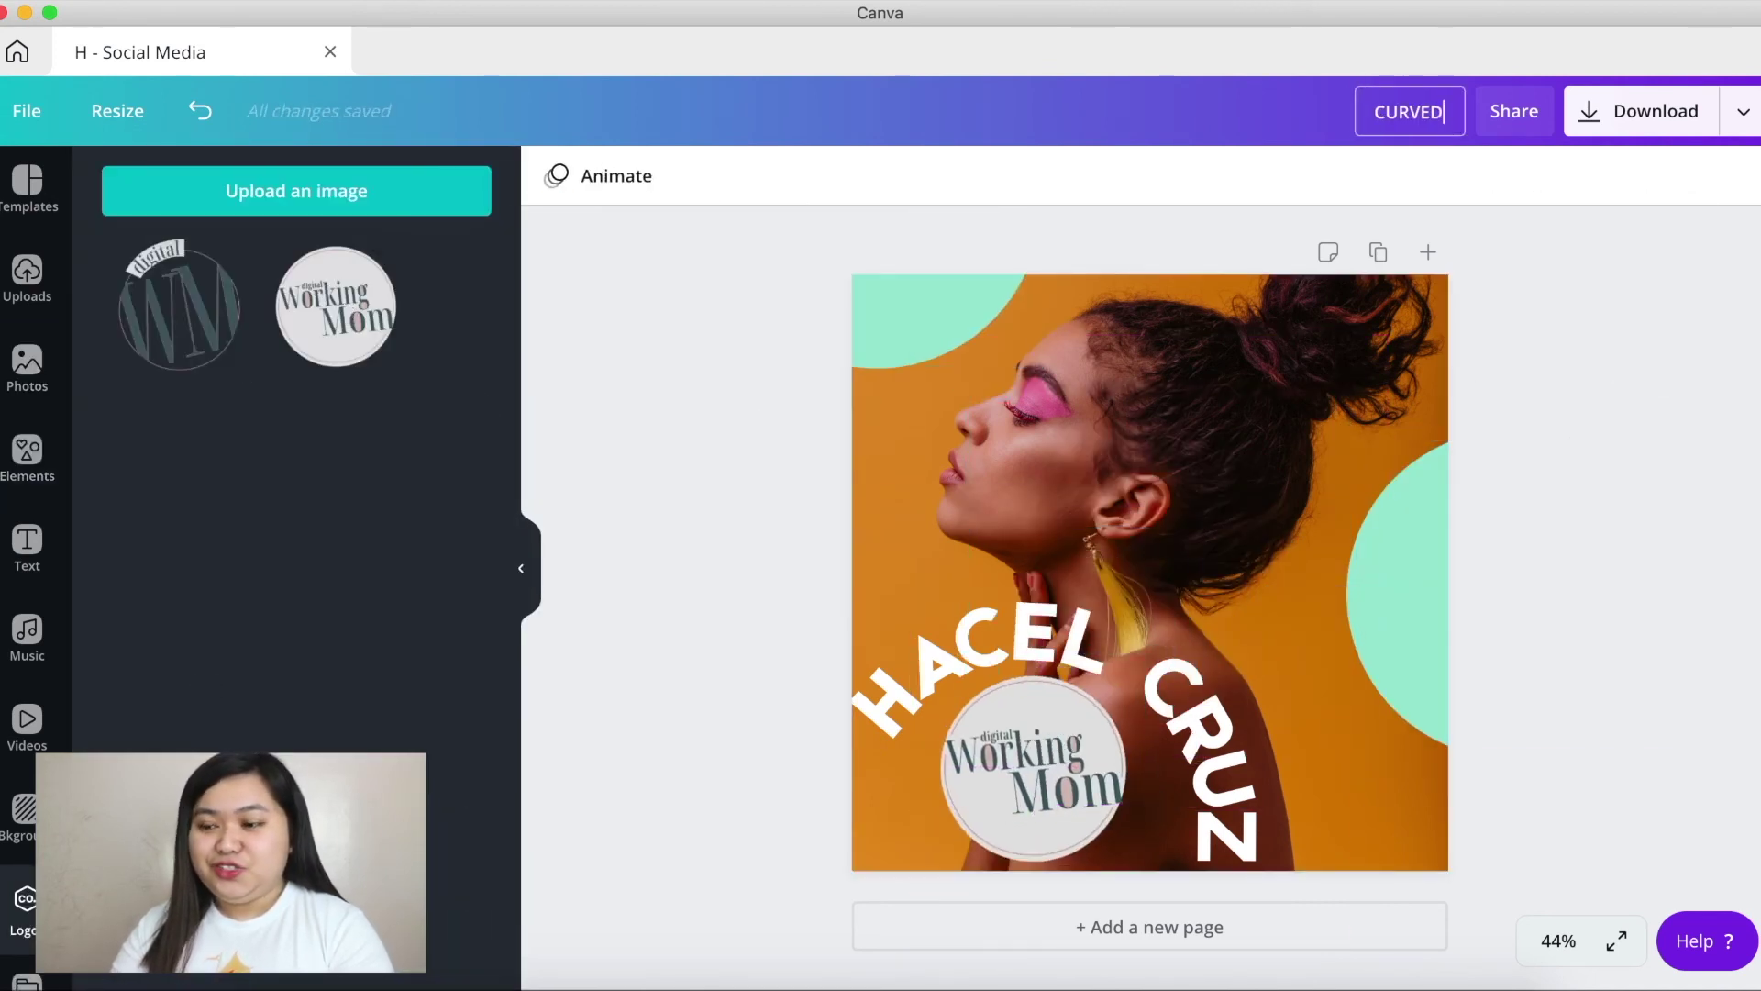